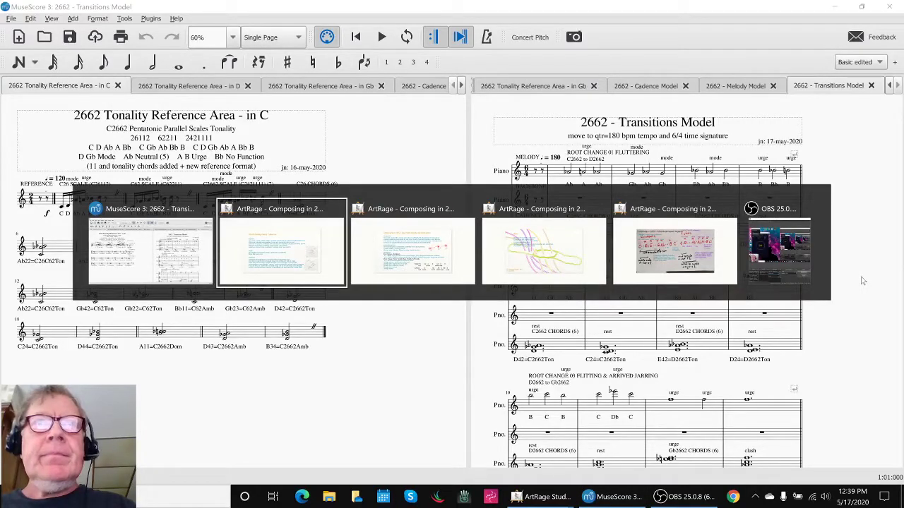
pyautogui.hotkey('alt', 'Tab')
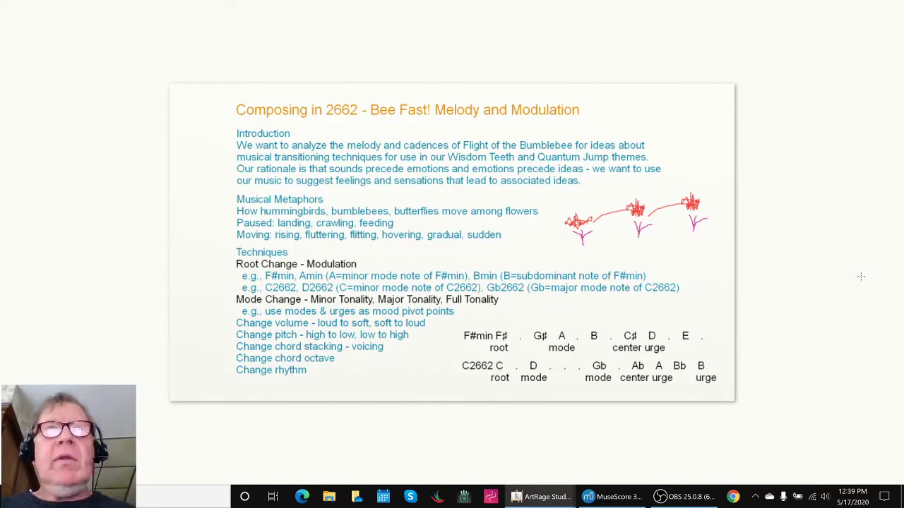
# On the Bee Fast slide, ink a bracket beside Musical Metaphors, strokes over the left bird and a loop around Paused.
pyautogui.moveTo(247, 184)
pyautogui.mouseDown()
pyautogui.moveTo(227, 191)
pyautogui.moveTo(216, 251)
pyautogui.moveTo(246, 254)
pyautogui.mouseUp()
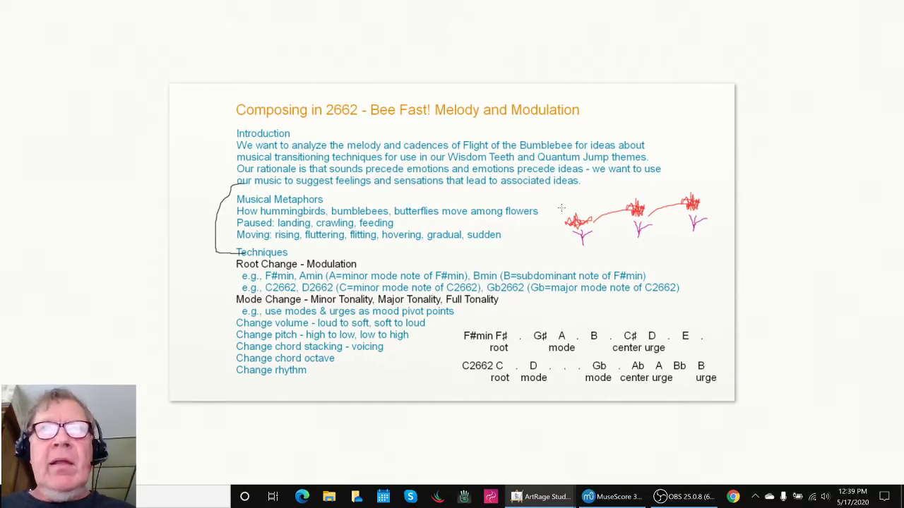
pyautogui.moveTo(562, 207)
pyautogui.mouseDown()
pyautogui.moveTo(572, 200)
pyautogui.moveTo(576, 217)
pyautogui.mouseUp()
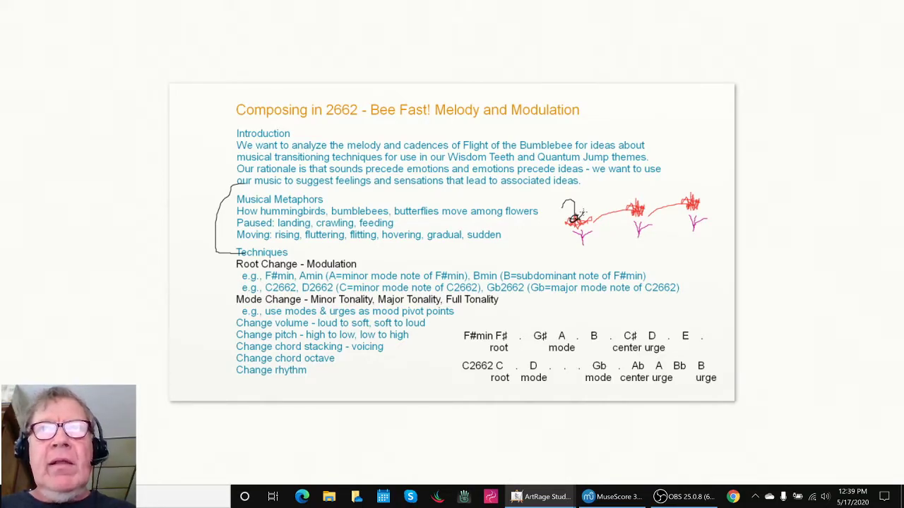
pyautogui.moveTo(584, 212)
pyautogui.mouseDown()
pyautogui.moveTo(588, 205)
pyautogui.moveTo(582, 218)
pyautogui.moveTo(554, 209)
pyautogui.moveTo(579, 219)
pyautogui.moveTo(581, 202)
pyautogui.moveTo(599, 198)
pyautogui.moveTo(637, 213)
pyautogui.moveTo(640, 206)
pyautogui.moveTo(633, 214)
pyautogui.moveTo(640, 200)
pyautogui.moveTo(703, 198)
pyautogui.moveTo(689, 191)
pyautogui.moveTo(682, 199)
pyautogui.moveTo(699, 190)
pyautogui.moveTo(699, 207)
pyautogui.moveTo(689, 191)
pyautogui.moveTo(638, 202)
pyautogui.mouseUp()
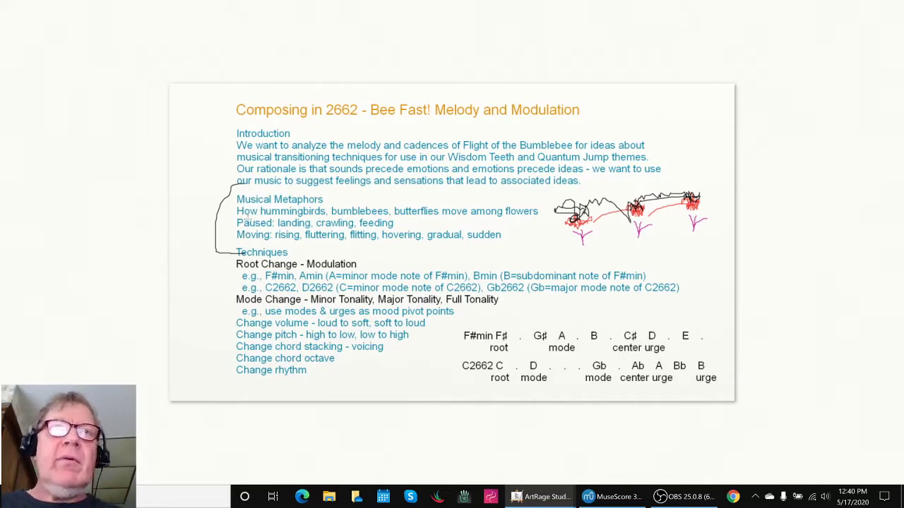
pyautogui.moveTo(249, 219)
pyautogui.mouseDown()
pyautogui.moveTo(235, 216)
pyautogui.moveTo(231, 231)
pyautogui.moveTo(252, 229)
pyautogui.moveTo(236, 234)
pyautogui.moveTo(252, 240)
pyautogui.moveTo(240, 243)
pyautogui.mouseUp()
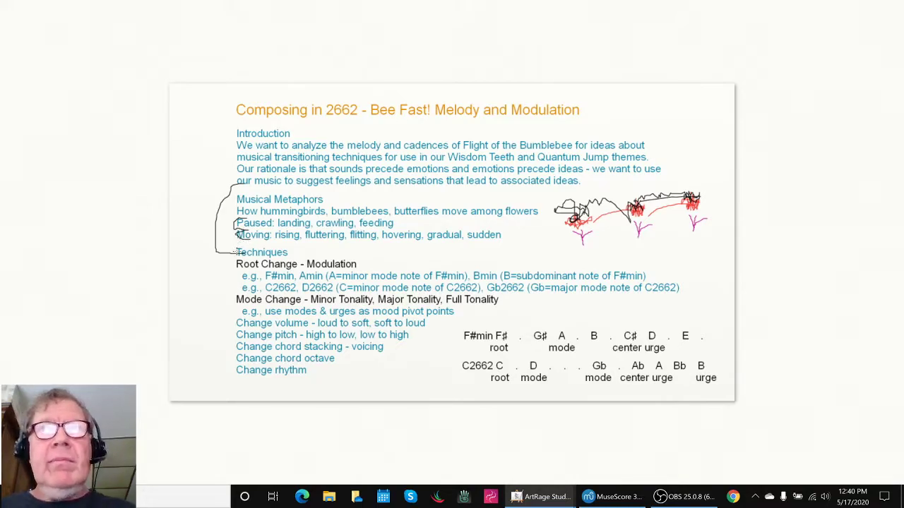
# Undo the old ink, mark the Mode Change tonality starts and Root, then undo those marks.
pyautogui.hotkey('ctrl', 'z')
pyautogui.hotkey('ctrl', 'z')
pyautogui.hotkey('ctrl', 'z')
pyautogui.hotkey('ctrl', 'z')
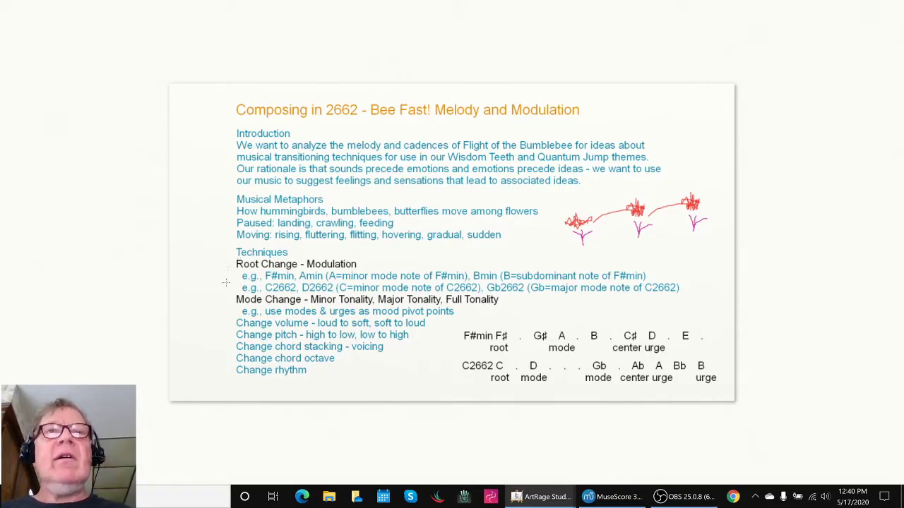
pyautogui.moveTo(238, 288)
pyautogui.mouseDown()
pyautogui.moveTo(228, 308)
pyautogui.moveTo(261, 311)
pyautogui.mouseUp()
pyautogui.moveTo(317, 296)
pyautogui.mouseDown()
pyautogui.moveTo(310, 302)
pyautogui.moveTo(325, 306)
pyautogui.mouseUp()
pyautogui.moveTo(386, 293); pyautogui.dragTo(393, 306)
pyautogui.moveTo(443, 292); pyautogui.dragTo(447, 306)
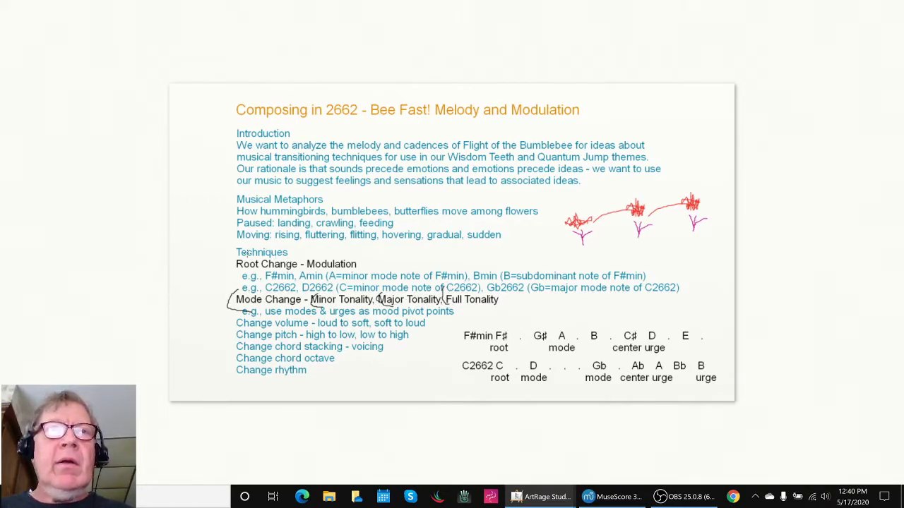
pyautogui.moveTo(249, 254)
pyautogui.mouseDown()
pyautogui.moveTo(236, 260)
pyautogui.moveTo(244, 273)
pyautogui.moveTo(252, 267)
pyautogui.mouseUp()
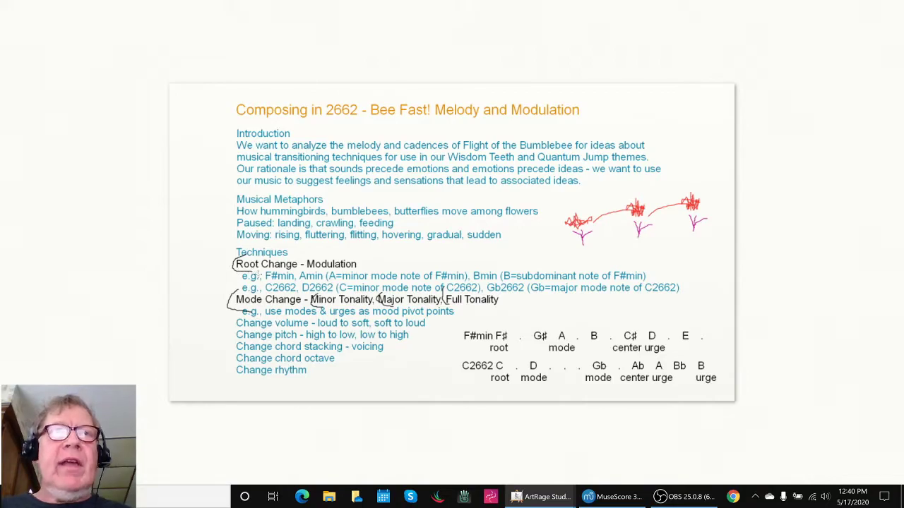
pyautogui.hotkey('ctrl', 'z')
pyautogui.hotkey('ctrl', 'z')
pyautogui.hotkey('ctrl', 'z')
pyautogui.hotkey('ctrl', 'z')
pyautogui.hotkey('ctrl', 'z')
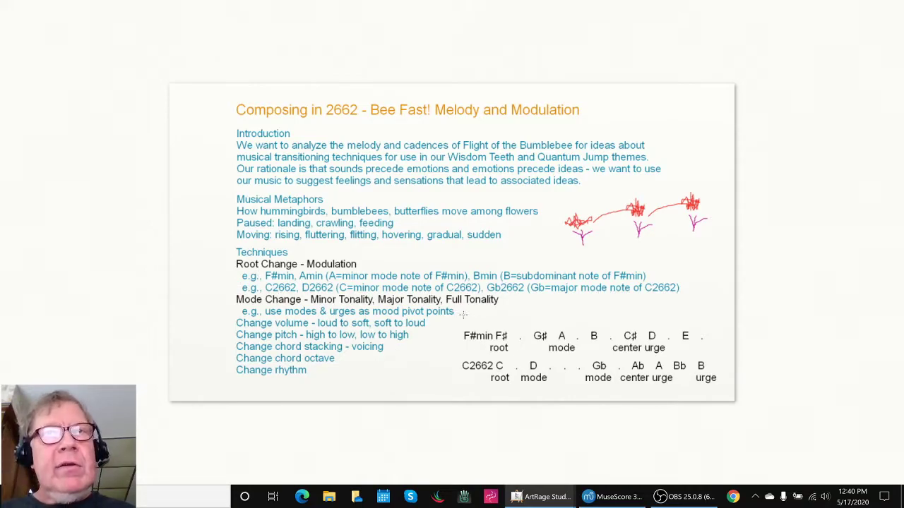
# Bracket the F#min row and tick its notes A, C#, D and E, removing the stray stroke.
pyautogui.moveTo(464, 316)
pyautogui.mouseDown()
pyautogui.moveTo(450, 333)
pyautogui.moveTo(478, 353)
pyautogui.mouseUp()
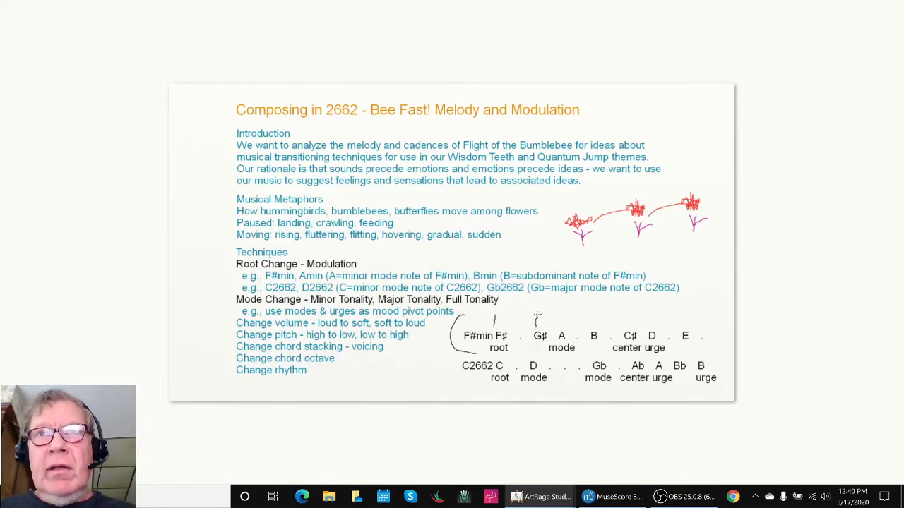
pyautogui.moveTo(558, 327)
pyautogui.mouseDown()
pyautogui.moveTo(559, 306)
pyautogui.moveTo(537, 326)
pyautogui.mouseUp()
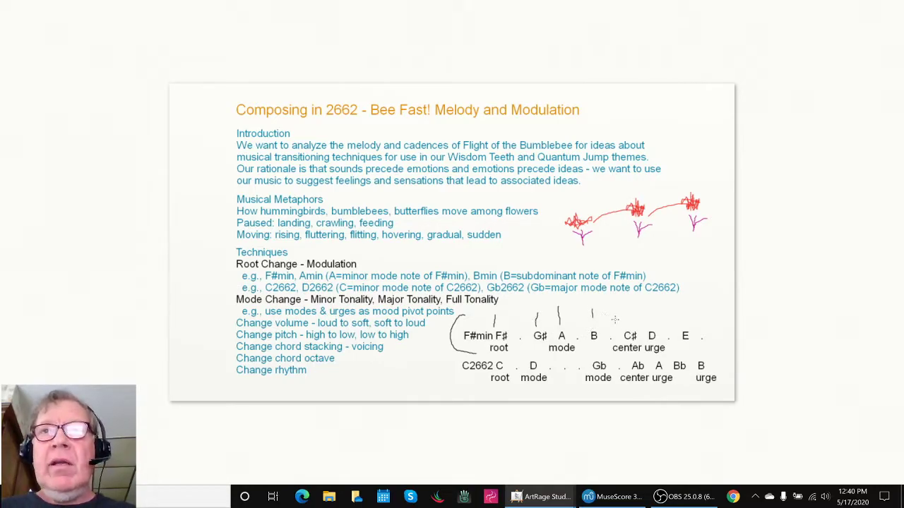
pyautogui.moveTo(622, 321); pyautogui.dragTo(625, 310)
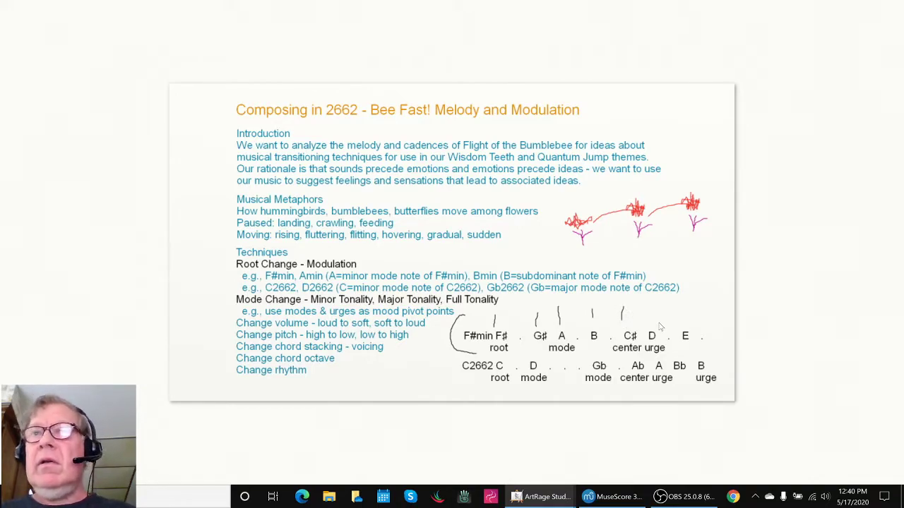
pyautogui.moveTo(651, 321); pyautogui.dragTo(651, 311)
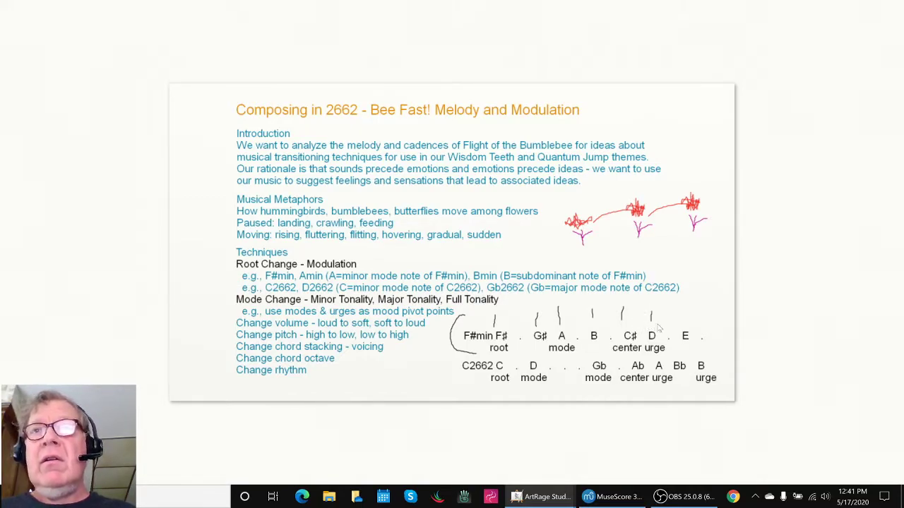
pyautogui.moveTo(681, 319)
pyautogui.mouseDown()
pyautogui.moveTo(693, 310)
pyautogui.moveTo(734, 313)
pyautogui.mouseUp()
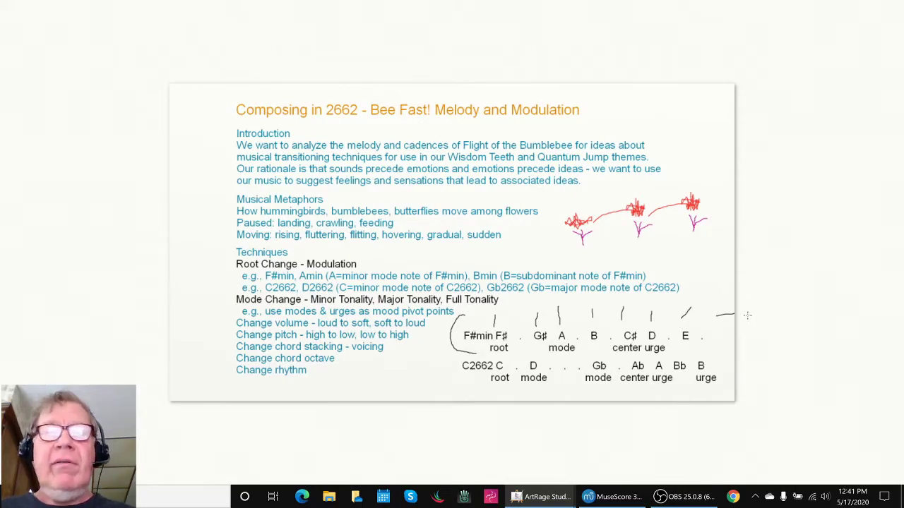
pyautogui.hotkey('ctrl', 'z')
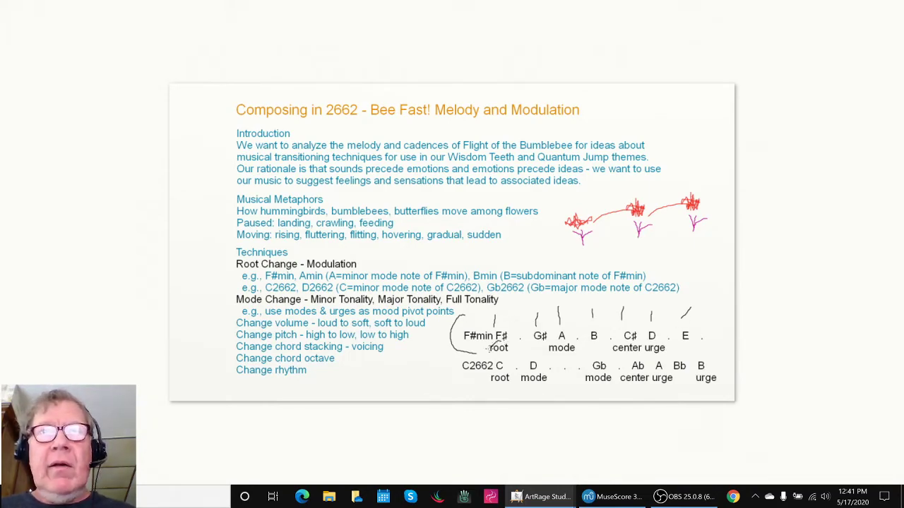
# Loop the root and mode labels, then undo them along with the remaining ticks and bracket.
pyautogui.moveTo(486, 347)
pyautogui.mouseDown()
pyautogui.moveTo(515, 349)
pyautogui.moveTo(493, 346)
pyautogui.mouseUp()
pyautogui.moveTo(565, 340)
pyautogui.mouseDown()
pyautogui.moveTo(544, 342)
pyautogui.moveTo(538, 355)
pyautogui.moveTo(578, 355)
pyautogui.moveTo(565, 338)
pyautogui.moveTo(640, 346)
pyautogui.moveTo(617, 357)
pyautogui.moveTo(595, 349)
pyautogui.moveTo(643, 346)
pyautogui.mouseUp()
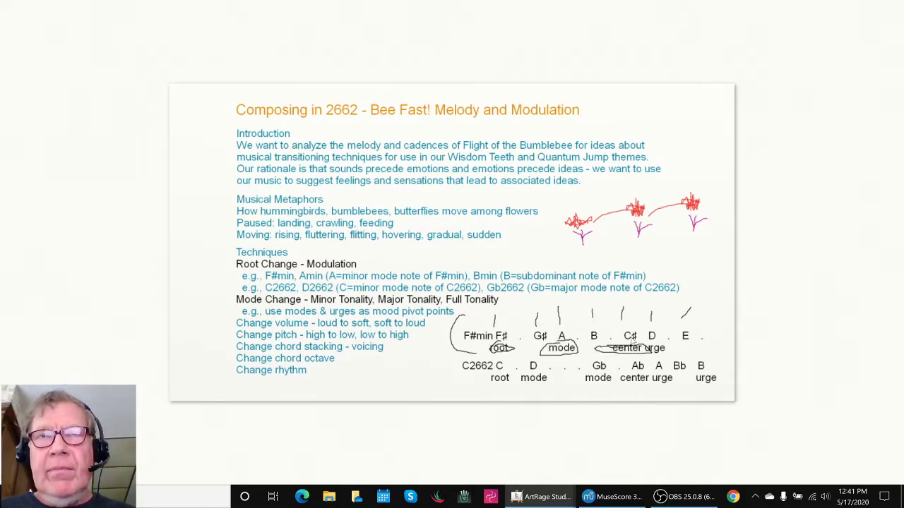
pyautogui.hotkey('ctrl', 'z')
pyautogui.hotkey('ctrl', 'z')
pyautogui.hotkey('ctrl', 'z')
pyautogui.hotkey('ctrl', 'z')
pyautogui.hotkey('ctrl', 'z')
pyautogui.hotkey('ctrl', 'z')
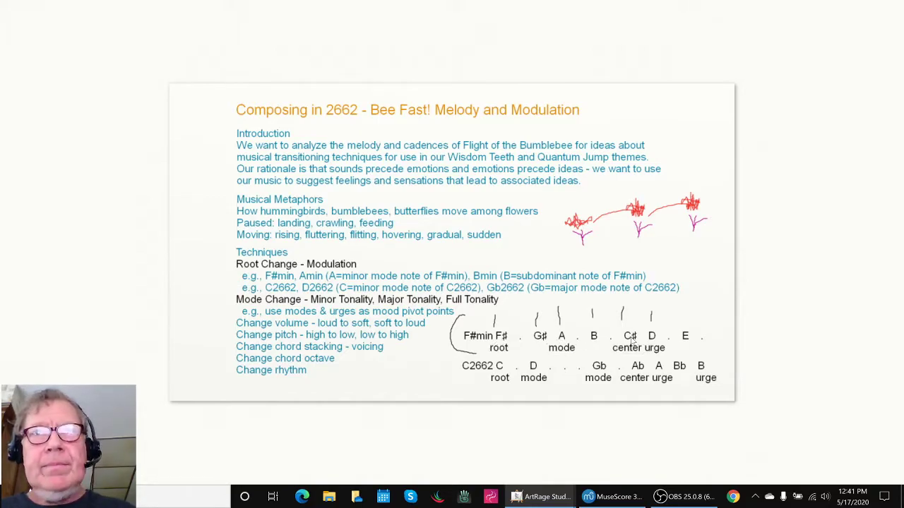
pyautogui.hotkey('ctrl', 'z')
pyautogui.hotkey('ctrl', 'z')
pyautogui.hotkey('ctrl', 'z')
pyautogui.hotkey('ctrl', 'z')
pyautogui.hotkey('ctrl', 'z')
pyautogui.hotkey('ctrl', 'z')
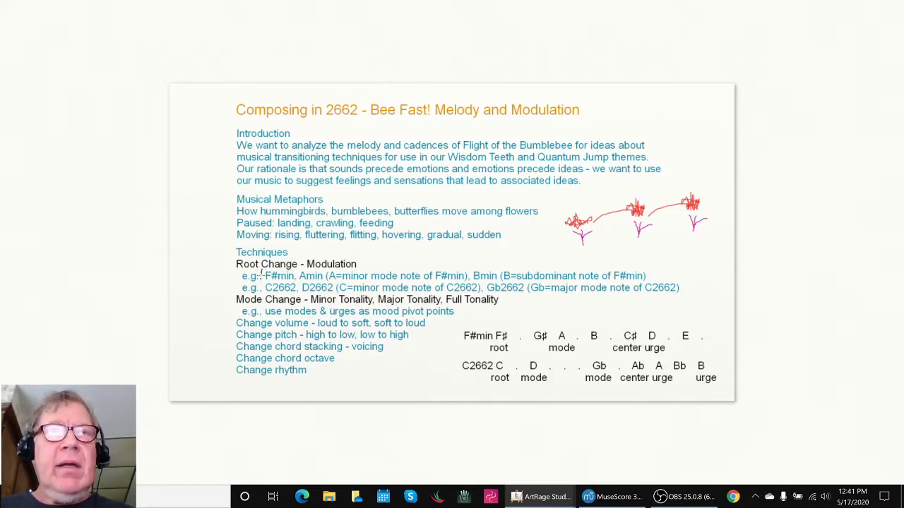
# Add parentheses by the F#min and Bmin examples, then undo them.
pyautogui.moveTo(265, 270)
pyautogui.mouseDown()
pyautogui.moveTo(277, 285)
pyautogui.moveTo(295, 274)
pyautogui.moveTo(311, 286)
pyautogui.mouseUp()
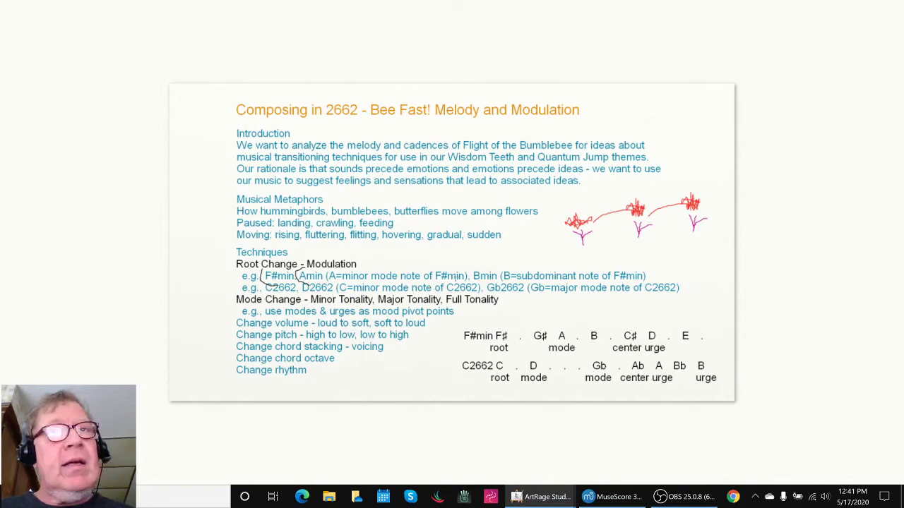
pyautogui.moveTo(476, 266)
pyautogui.mouseDown()
pyautogui.moveTo(471, 281)
pyautogui.moveTo(480, 284)
pyautogui.mouseUp()
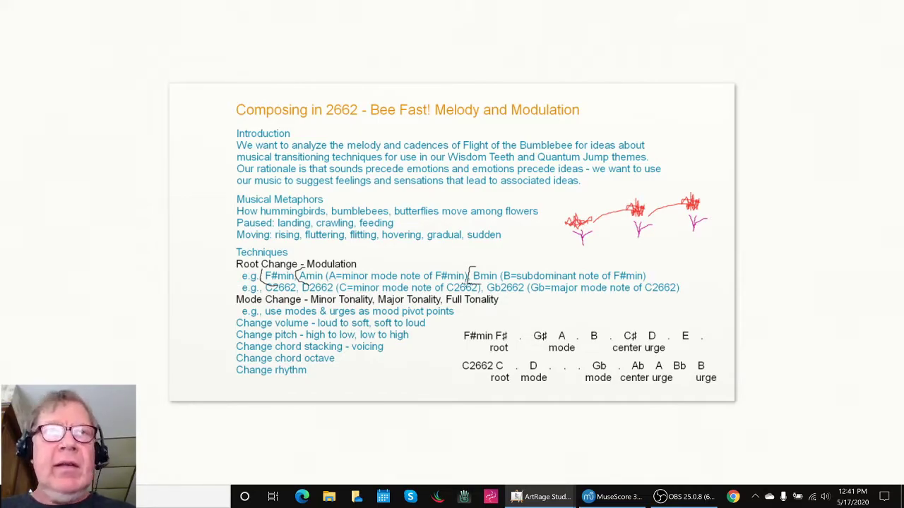
pyautogui.hotkey('ctrl', 'z')
pyautogui.hotkey('ctrl', 'z')
pyautogui.hotkey('ctrl', 'z')
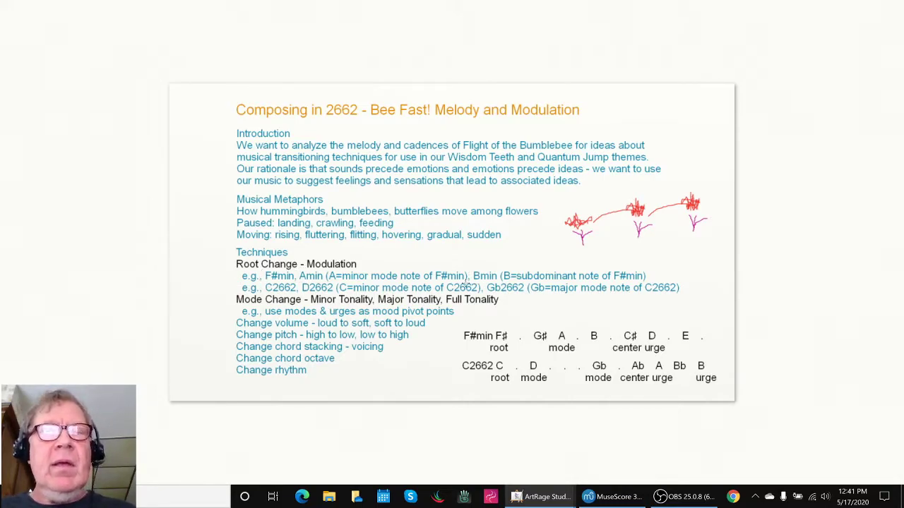
# On the Mode Napkin Diagram, bracket the Traditionally paragraph and draw lines marking the C, C', m, Eb and u notes.
pyautogui.hotkey('alt', 'Tab')
pyautogui.hotkey('alt', 'Tab')
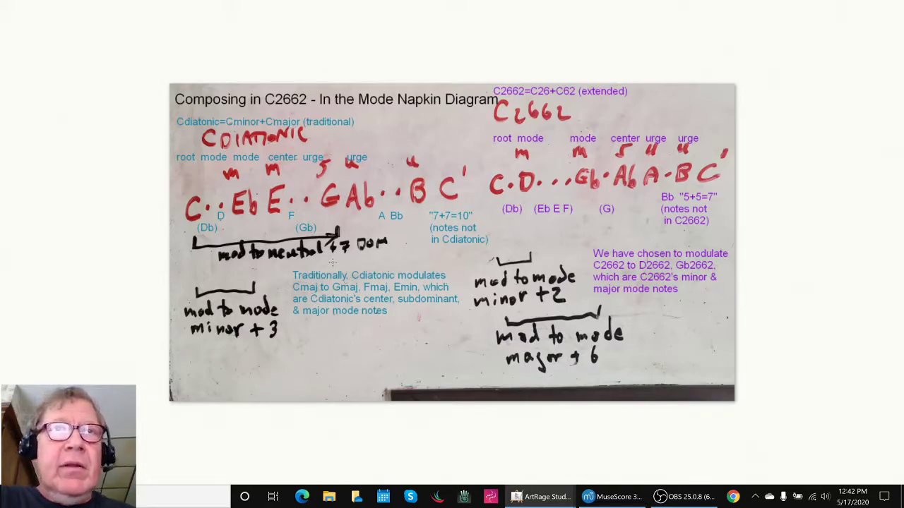
pyautogui.moveTo(331, 263)
pyautogui.mouseDown()
pyautogui.moveTo(287, 269)
pyautogui.moveTo(282, 293)
pyautogui.moveTo(284, 312)
pyautogui.moveTo(338, 320)
pyautogui.mouseUp()
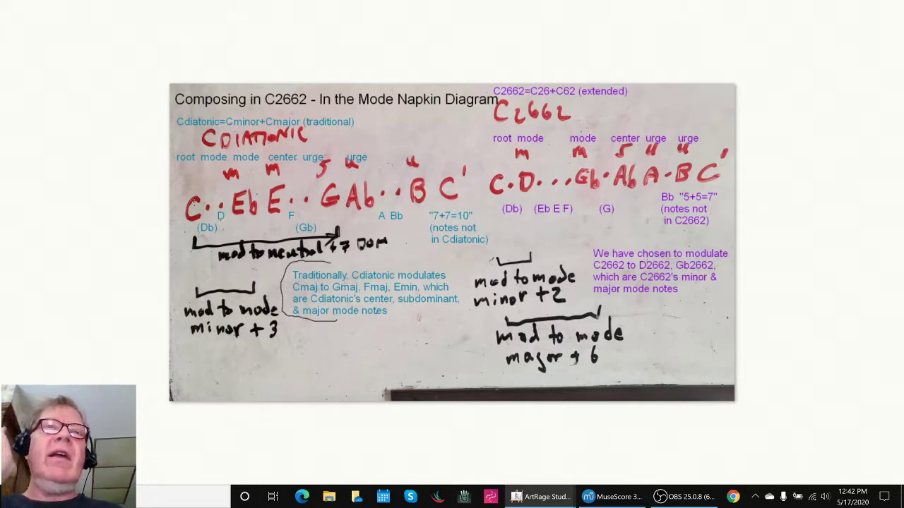
pyautogui.moveTo(188, 199); pyautogui.dragTo(200, 140)
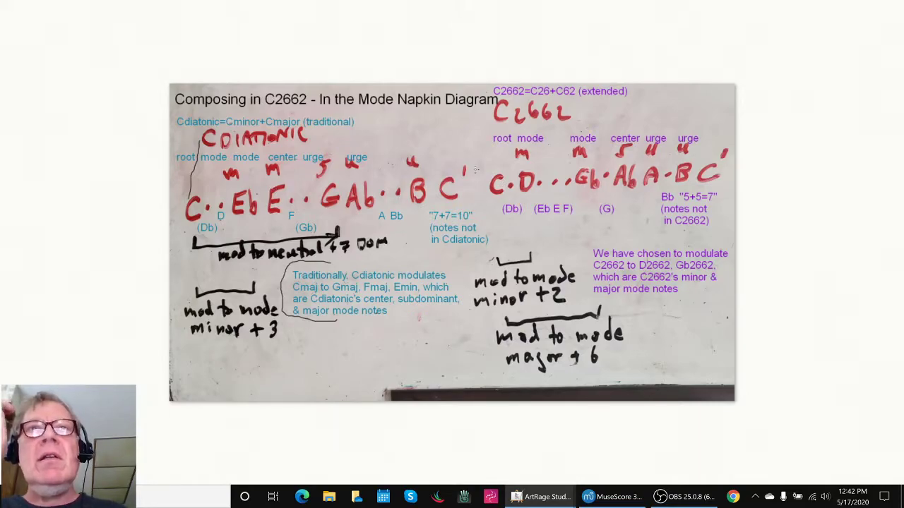
pyautogui.moveTo(459, 162); pyautogui.dragTo(444, 122)
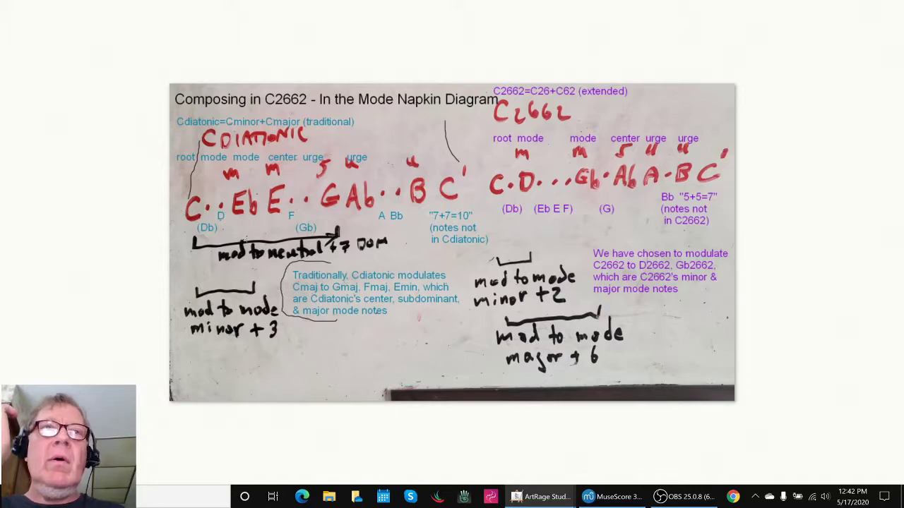
pyautogui.moveTo(279, 183); pyautogui.dragTo(281, 157)
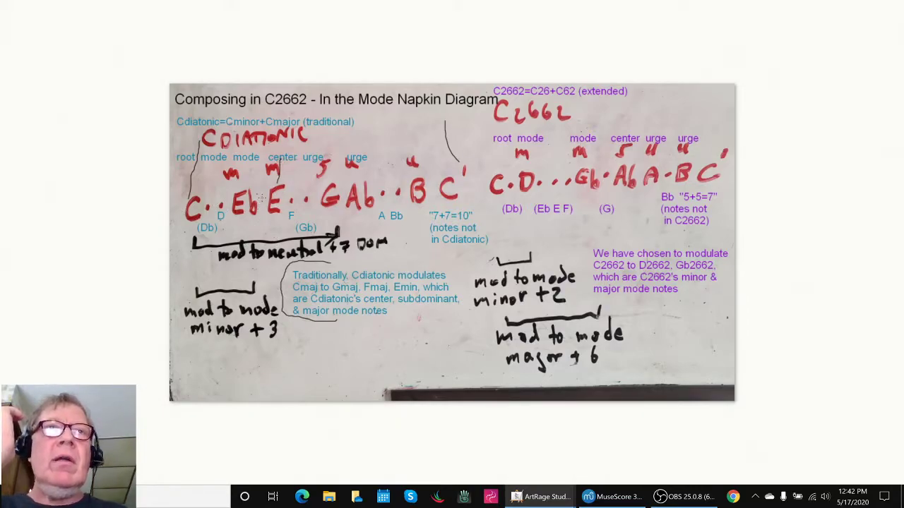
pyautogui.moveTo(251, 188)
pyautogui.mouseDown()
pyautogui.moveTo(242, 163)
pyautogui.moveTo(280, 163)
pyautogui.moveTo(298, 171)
pyautogui.moveTo(205, 180)
pyautogui.moveTo(243, 157)
pyautogui.moveTo(296, 159)
pyautogui.moveTo(236, 185)
pyautogui.moveTo(245, 205)
pyautogui.moveTo(323, 133)
pyautogui.mouseUp()
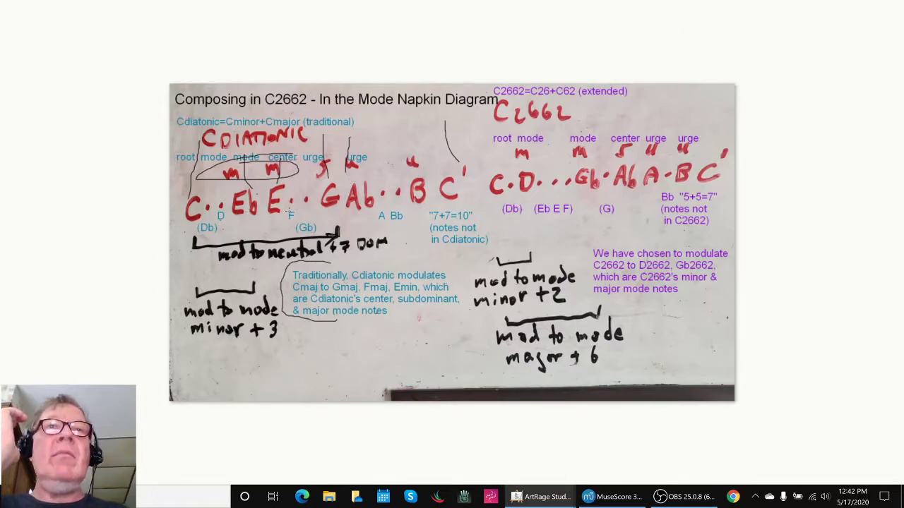
pyautogui.moveTo(411, 165); pyautogui.dragTo(402, 128)
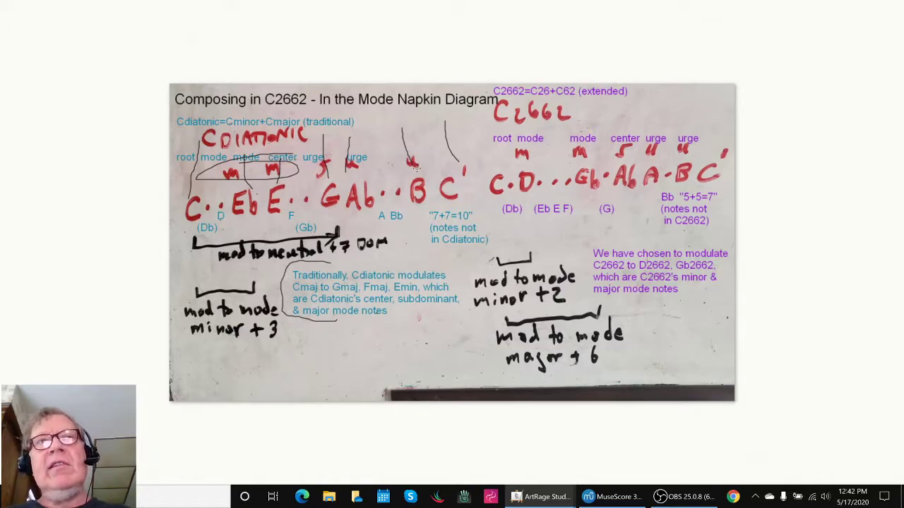
# Undo old strokes, then loop the Cdiatonic label, C2662 heading and root, mode, center and urge labels.
pyautogui.hotkey('ctrl', 'z')
pyautogui.hotkey('ctrl', 'z')
pyautogui.hotkey('ctrl', 'z')
pyautogui.hotkey('ctrl', 'z')
pyautogui.hotkey('ctrl', 'z')
pyautogui.hotkey('ctrl', 'z')
pyautogui.hotkey('ctrl', 'z')
pyautogui.hotkey('ctrl', 'z')
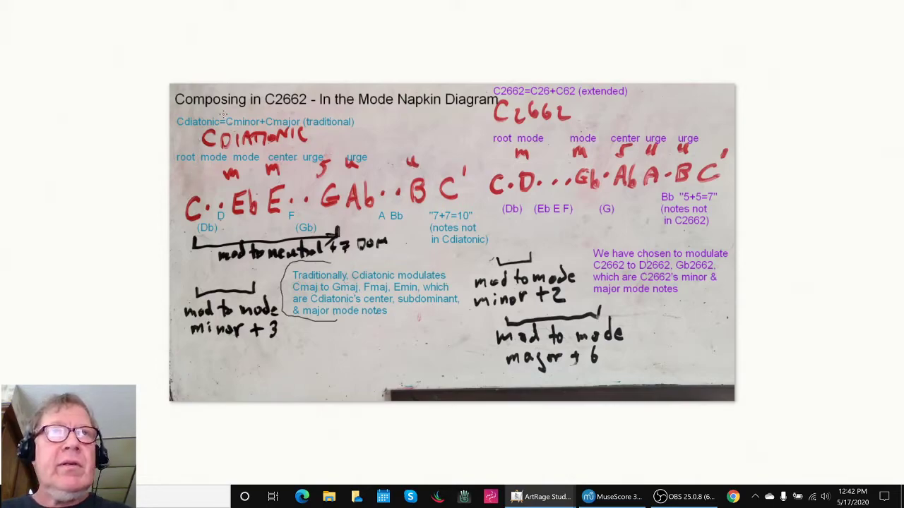
pyautogui.moveTo(185, 112)
pyautogui.mouseDown()
pyautogui.moveTo(177, 122)
pyautogui.moveTo(198, 138)
pyautogui.moveTo(466, 129)
pyautogui.moveTo(172, 120)
pyautogui.mouseUp()
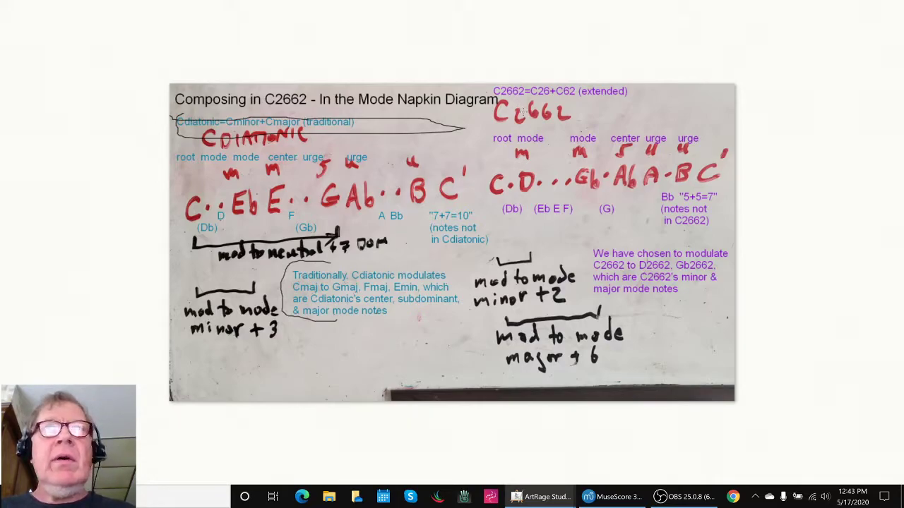
pyautogui.moveTo(483, 98)
pyautogui.mouseDown()
pyautogui.moveTo(597, 96)
pyautogui.moveTo(565, 127)
pyautogui.moveTo(467, 126)
pyautogui.moveTo(502, 97)
pyautogui.mouseUp()
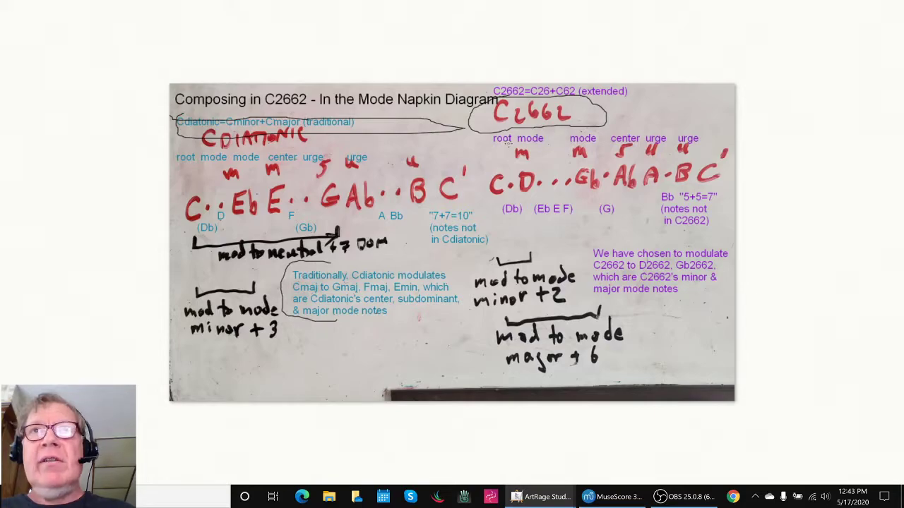
pyautogui.moveTo(507, 141)
pyautogui.mouseDown()
pyautogui.moveTo(571, 135)
pyautogui.moveTo(592, 155)
pyautogui.moveTo(541, 162)
pyautogui.moveTo(512, 141)
pyautogui.mouseUp()
pyautogui.moveTo(635, 149)
pyautogui.mouseDown()
pyautogui.moveTo(724, 135)
pyautogui.moveTo(722, 153)
pyautogui.moveTo(673, 160)
pyautogui.moveTo(633, 144)
pyautogui.mouseUp()
# Add ticks by C2662 and urge, undo the ink, then bracket the 'We have chosen to modulate' note.
pyautogui.moveTo(621, 111); pyautogui.dragTo(621, 128)
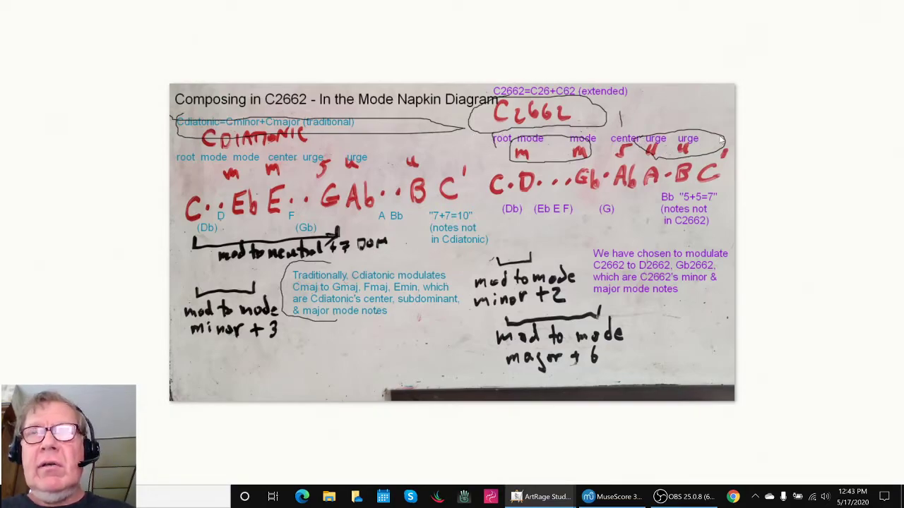
pyautogui.moveTo(719, 121); pyautogui.dragTo(720, 133)
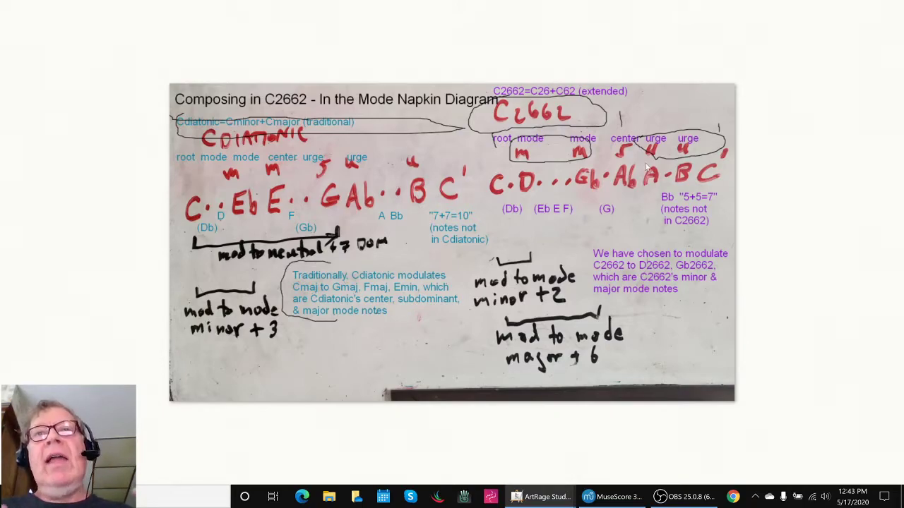
pyautogui.hotkey('ctrl', 'z')
pyautogui.hotkey('ctrl', 'z')
pyautogui.hotkey('ctrl', 'z')
pyautogui.hotkey('ctrl', 'z')
pyautogui.hotkey('ctrl', 'z')
pyautogui.hotkey('ctrl', 'z')
pyautogui.hotkey('ctrl', 'z')
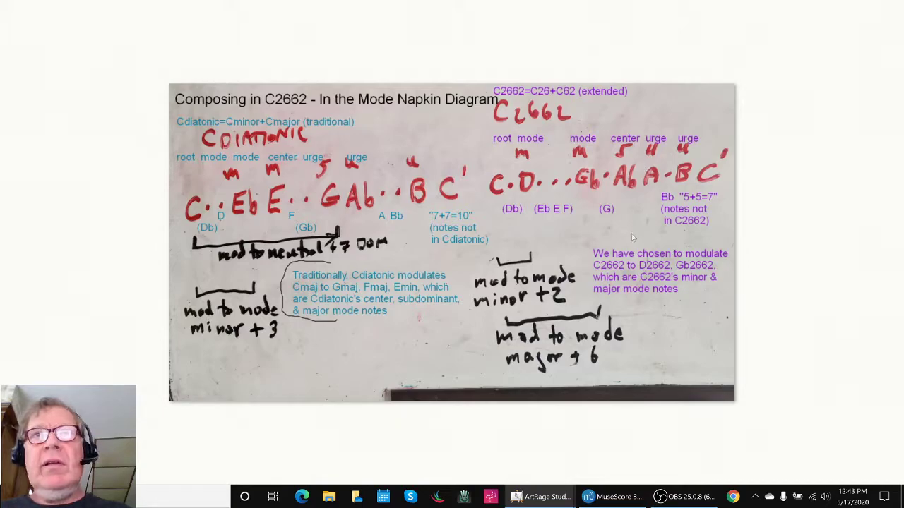
pyautogui.moveTo(610, 245)
pyautogui.mouseDown()
pyautogui.moveTo(579, 259)
pyautogui.moveTo(580, 309)
pyautogui.moveTo(629, 313)
pyautogui.mouseUp()
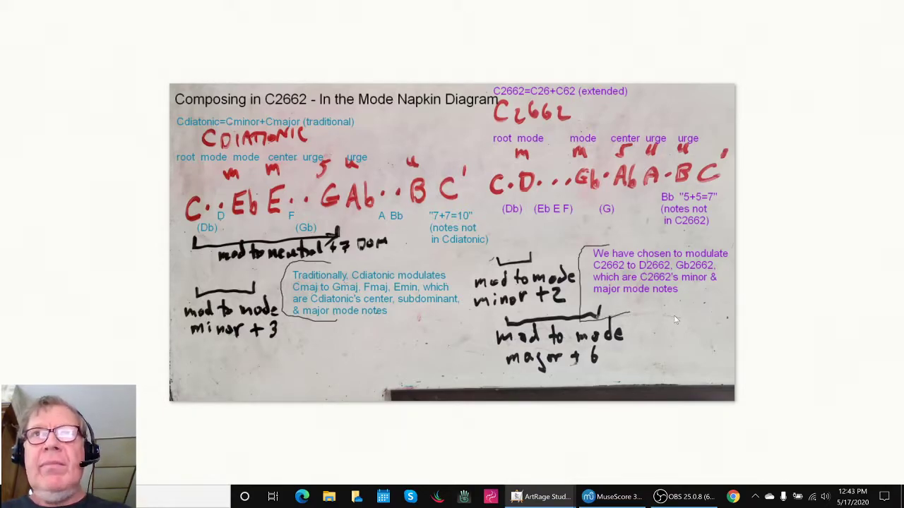
# Bracket the Root Change - Modulation lines on the Bee Fast! slide, then undo the bracket.
pyautogui.hotkey('alt', 'Tab')
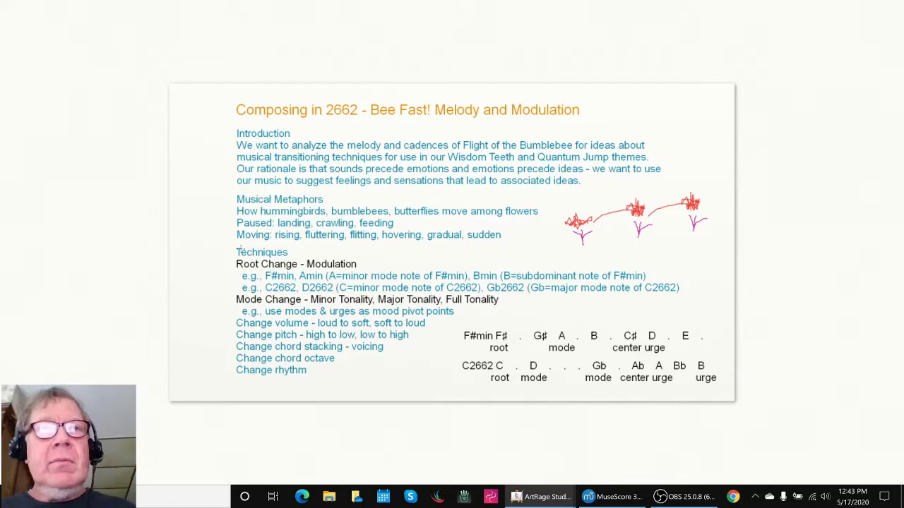
pyautogui.moveTo(235, 255)
pyautogui.mouseDown()
pyautogui.moveTo(242, 291)
pyautogui.moveTo(227, 295)
pyautogui.moveTo(224, 310)
pyautogui.moveTo(238, 314)
pyautogui.mouseUp()
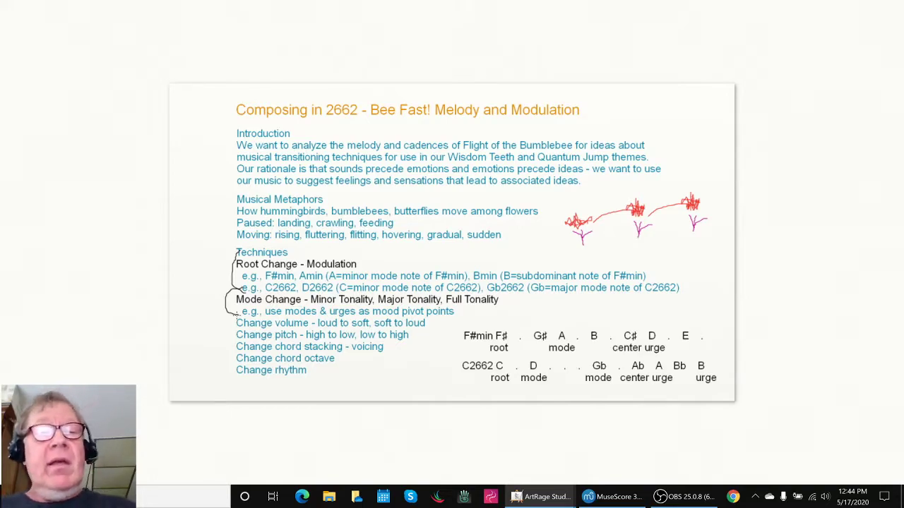
pyautogui.hotkey('ctrl', 'z')
pyautogui.hotkey('ctrl', 'z')
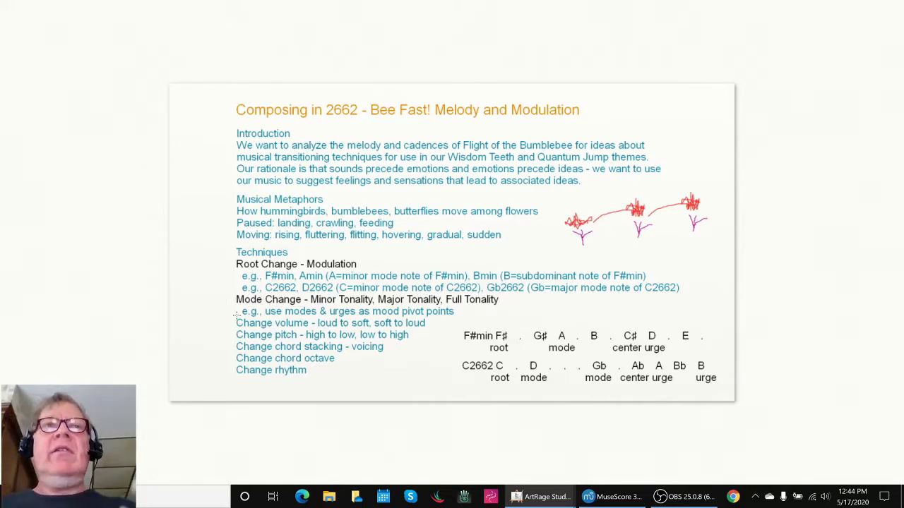
# Save the ArtRage file and select the C26 scale measure in MuseScore.
pyautogui.hotkey('ctrl', 's')
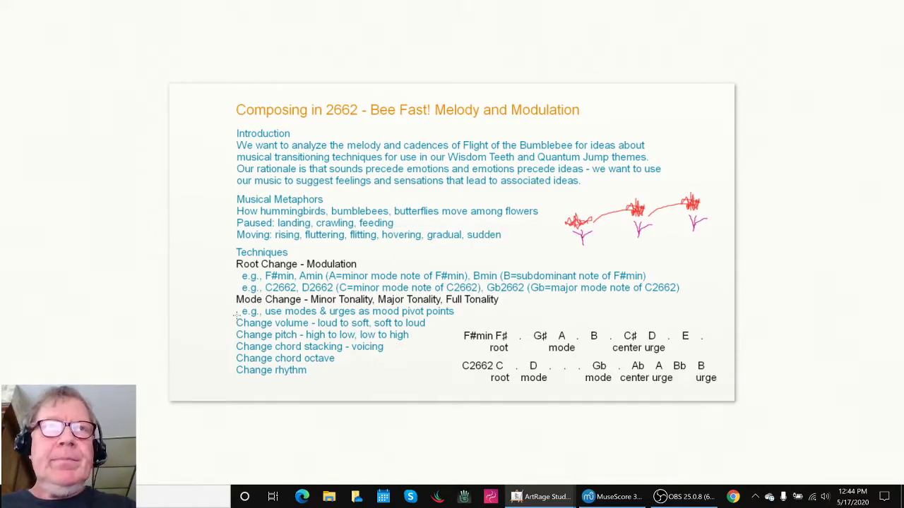
pyautogui.hotkey('alt', 'Tab')
pyautogui.hotkey('alt', 'Tab')
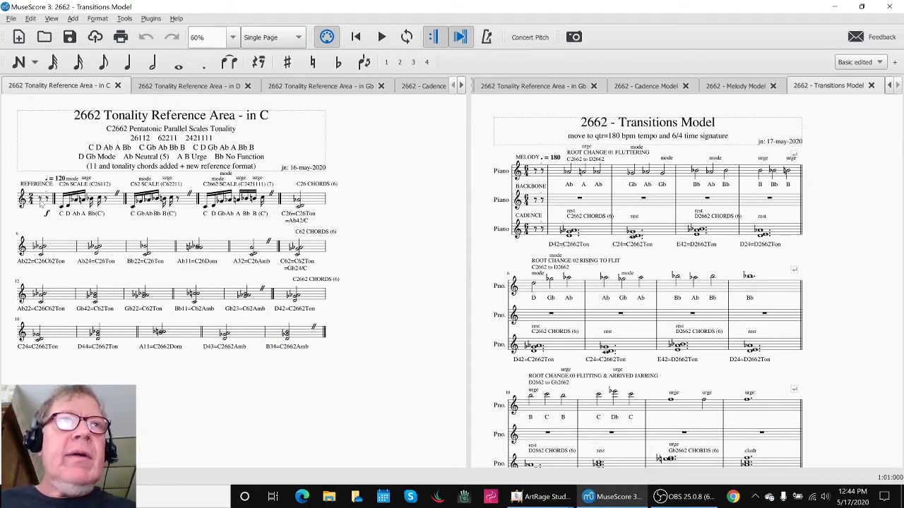
pyautogui.click(113, 203)
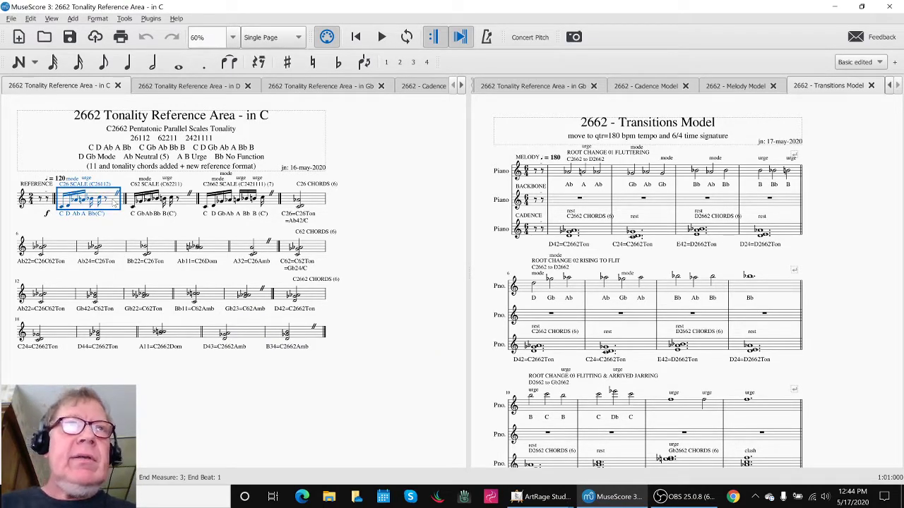
# Play the C26 scale measure, then the D26 and D62 scale measures of the in D score.
pyautogui.press('space')
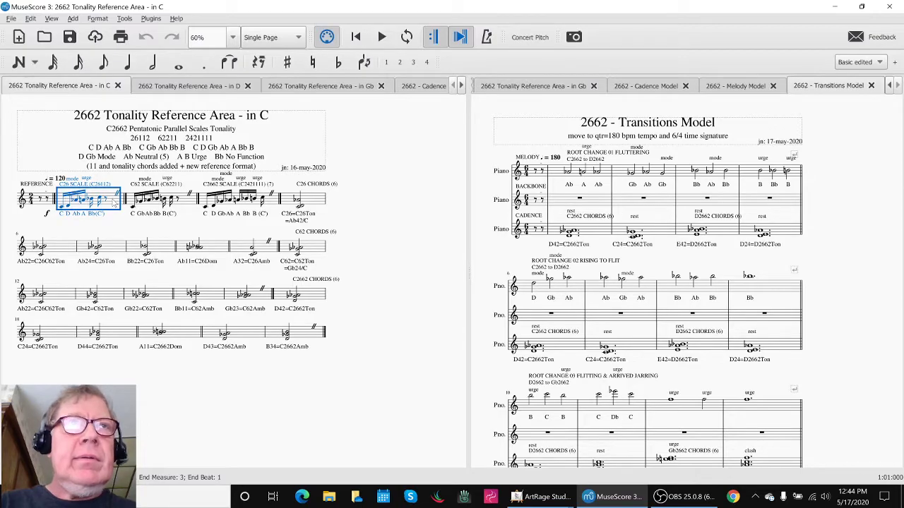
pyautogui.click(165, 87)
pyautogui.click(111, 203)
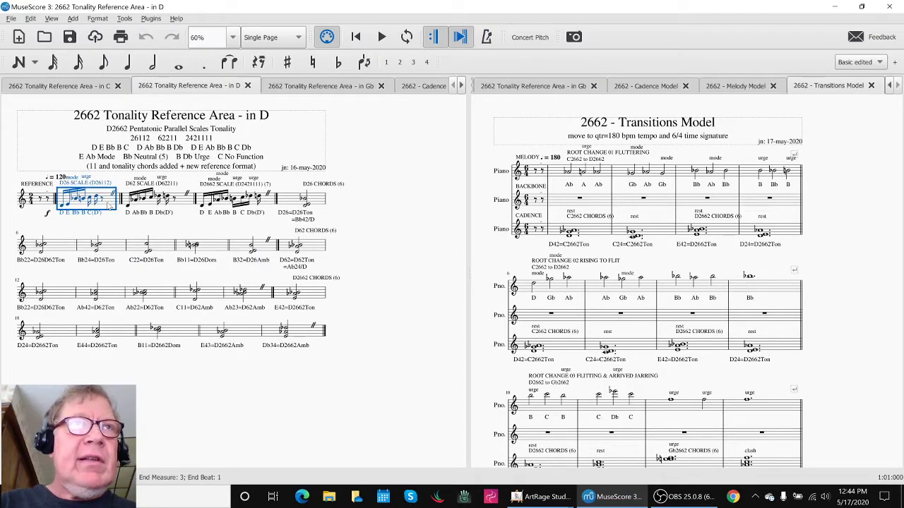
pyautogui.press('space')
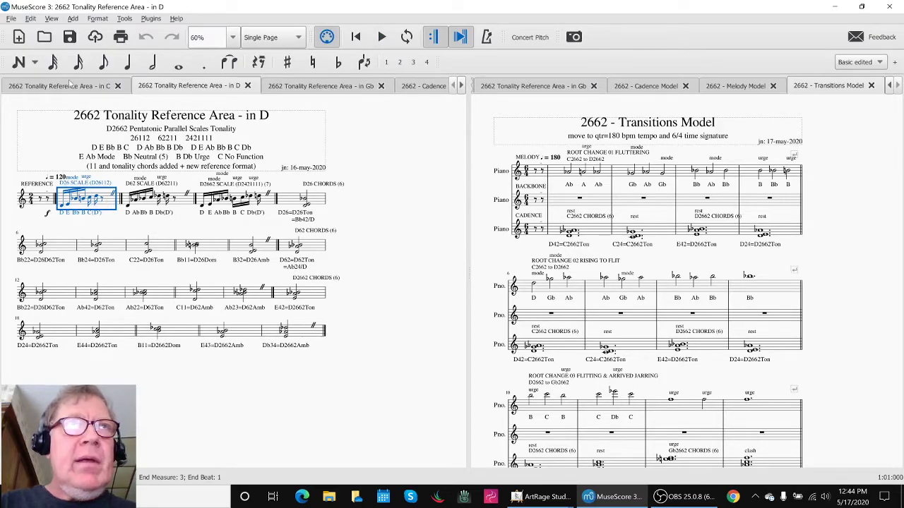
pyautogui.click(69, 87)
pyautogui.press('space')
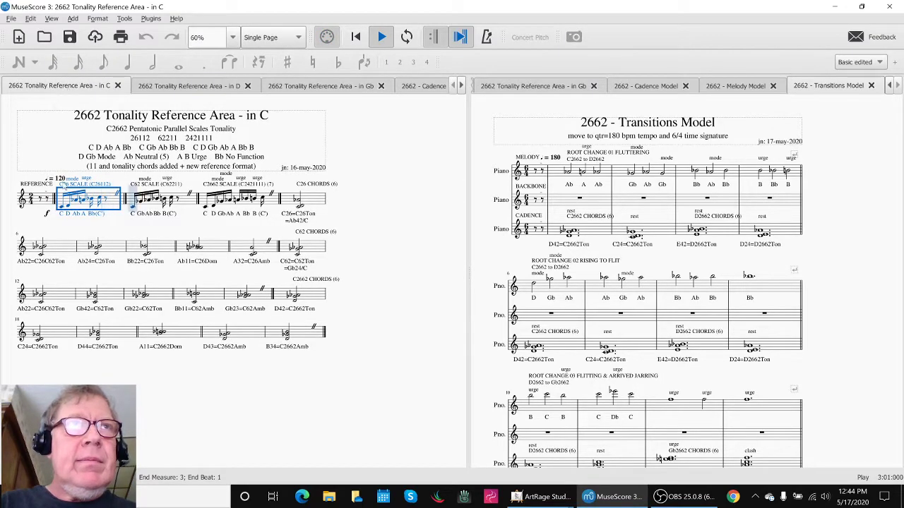
pyautogui.click(190, 88)
pyautogui.click(180, 204)
pyautogui.press('space')
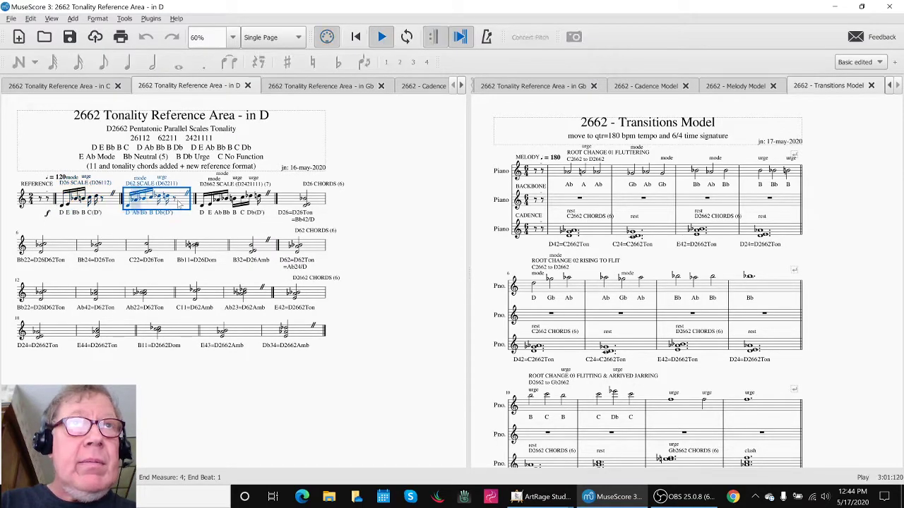
# Play the Gb26 and Gb62 scale measures of the in Gb score, then clear the selection.
pyautogui.click(290, 89)
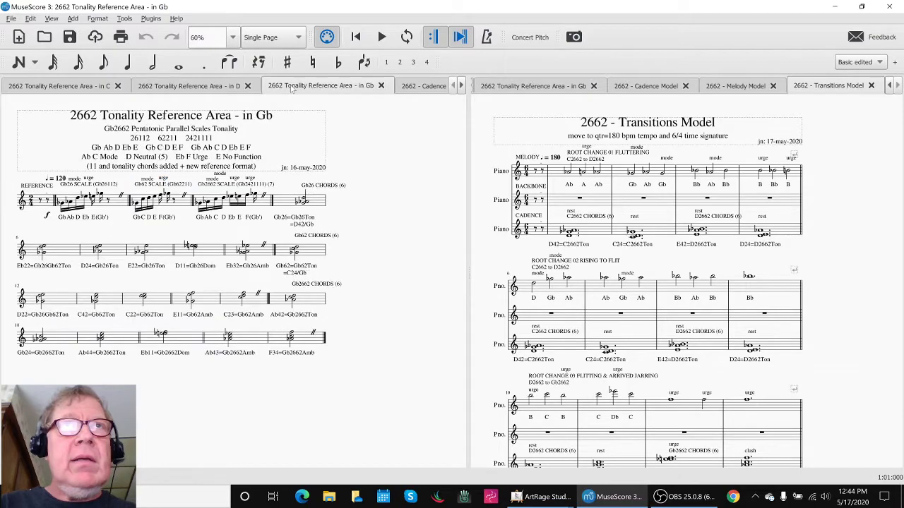
pyautogui.click(114, 207)
pyautogui.press('space')
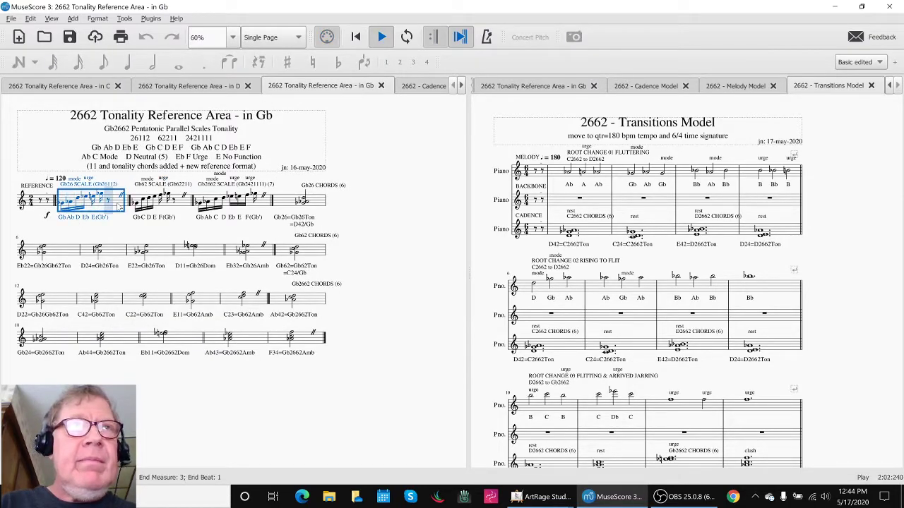
pyautogui.click(183, 203)
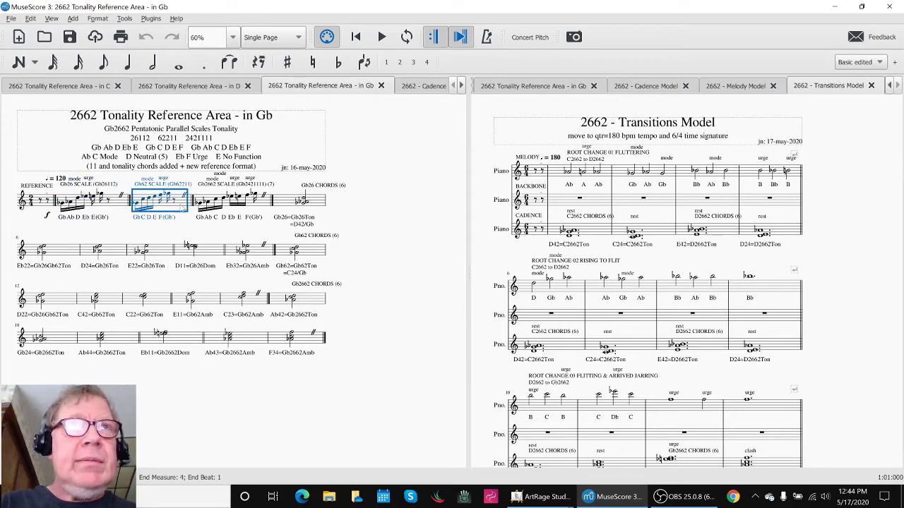
pyautogui.press('space')
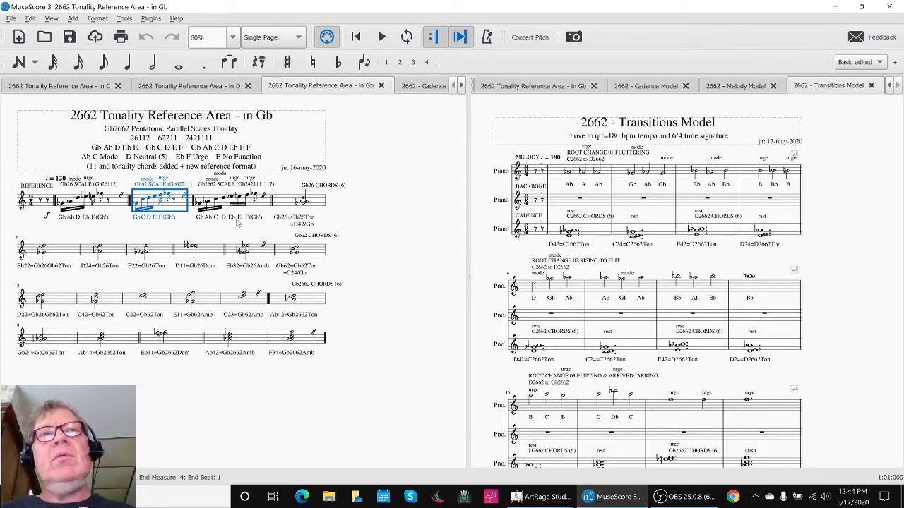
pyautogui.click(130, 229)
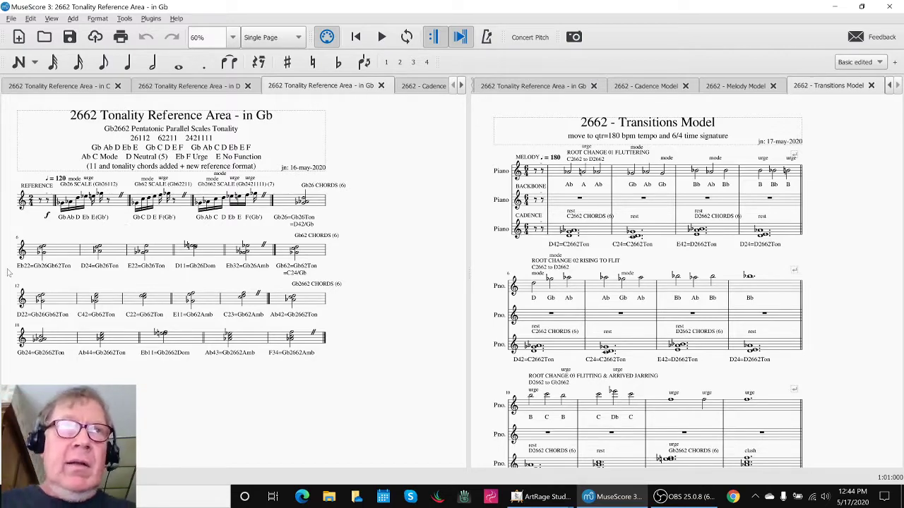
# Audition the first chords of measure 6 in the Gb score, then click into the Transitions Model score.
pyautogui.click(71, 253)
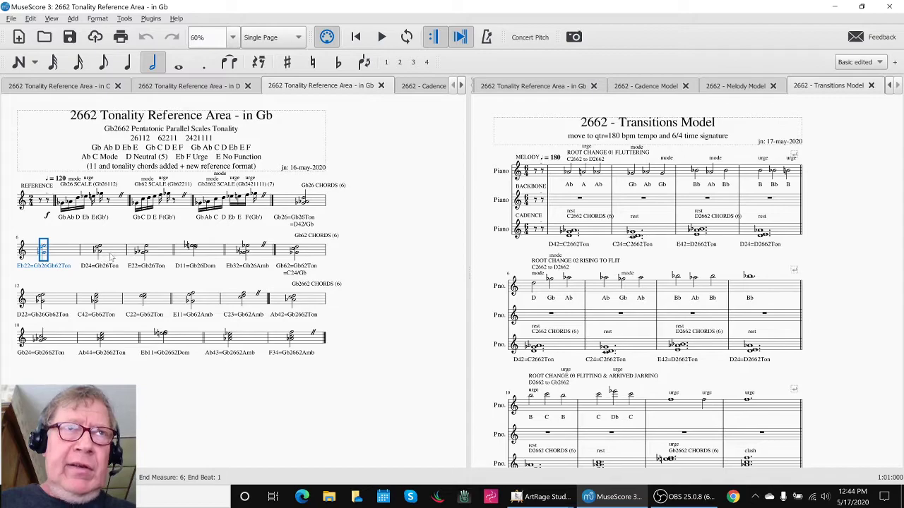
pyautogui.click(111, 258)
pyautogui.press('Right')
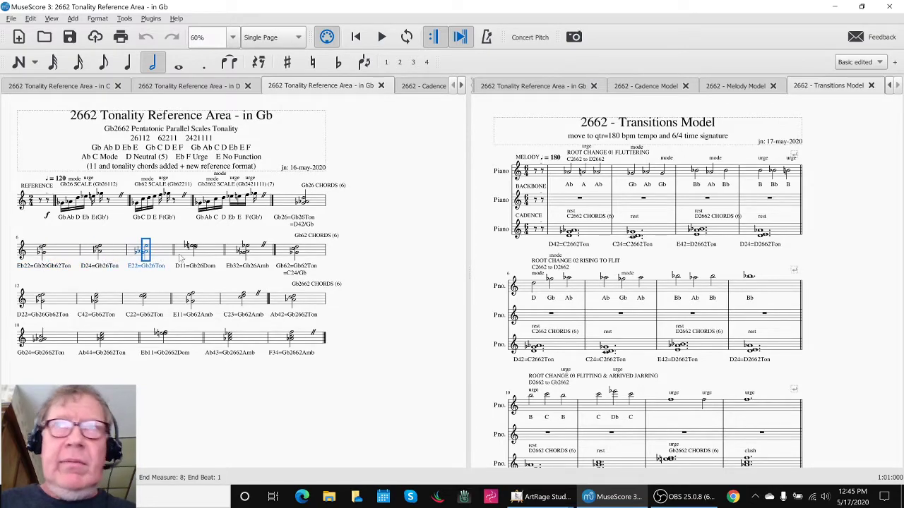
pyautogui.click(369, 236)
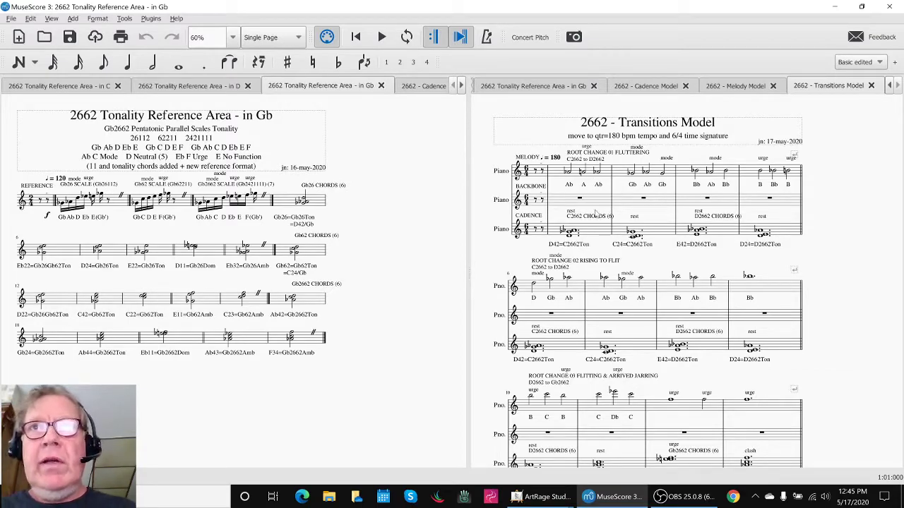
# Play the Transitions Model from its first BACKBONE measure, then stop and clear the selection.
pyautogui.click(597, 206)
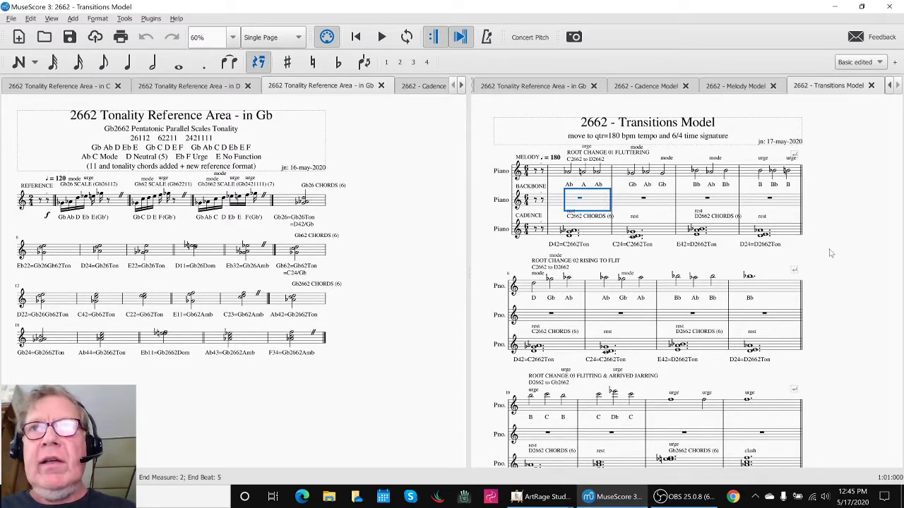
pyautogui.press('Escape')
pyautogui.click(599, 203)
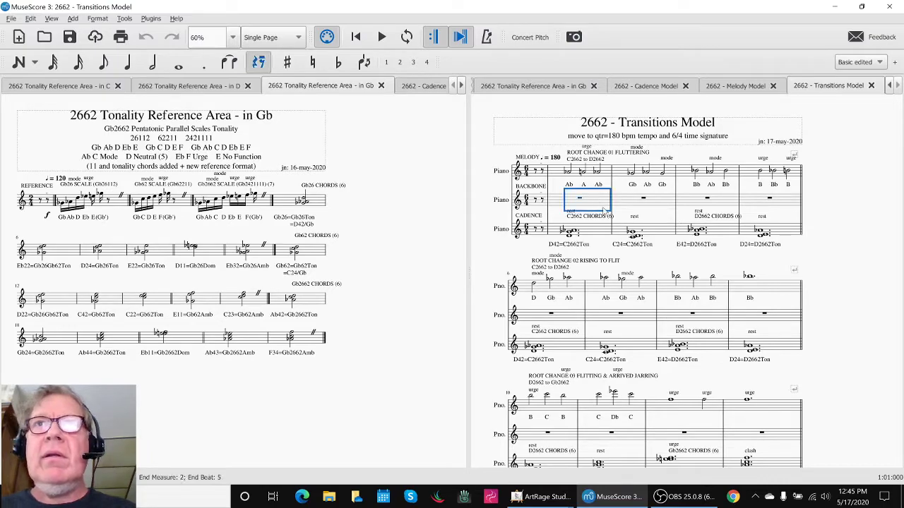
pyautogui.press('space')
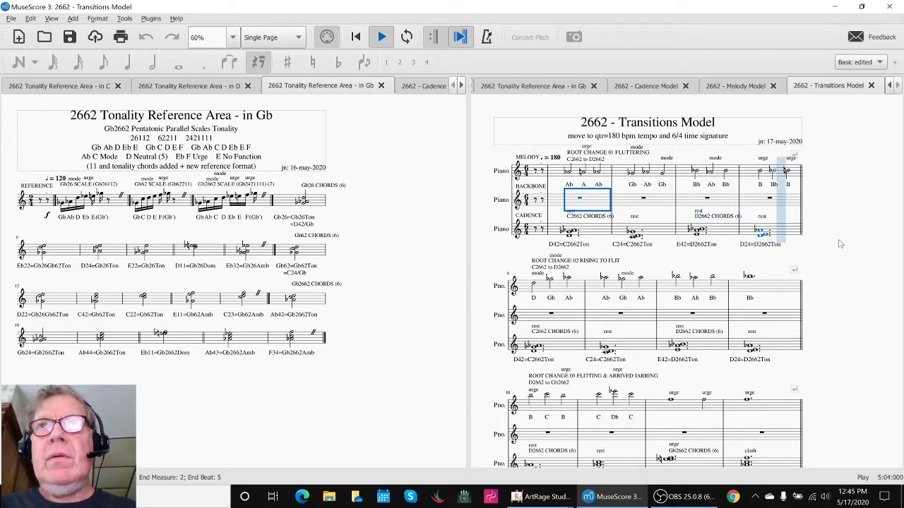
pyautogui.press('space')
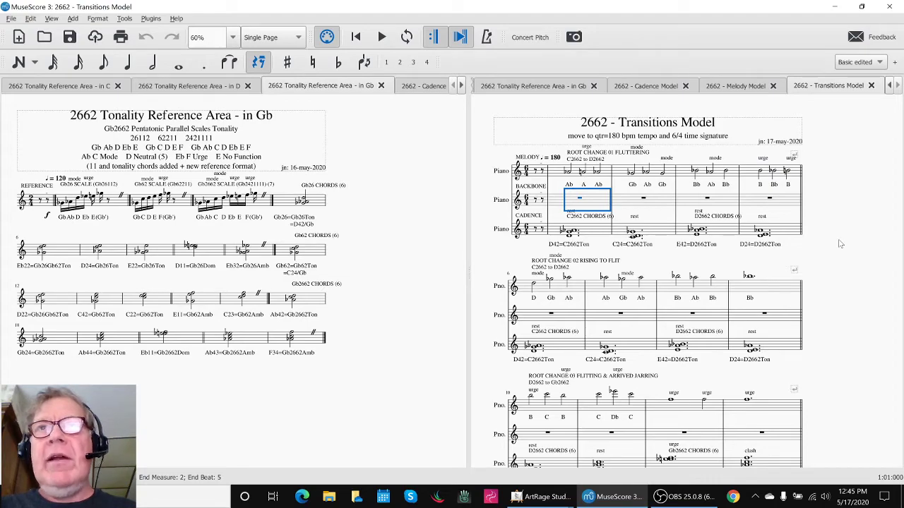
pyautogui.press('Escape')
# Scroll down past Root Change 05 to the Mode Change 01 passage.
pyautogui.scroll(-5, 841, 244)
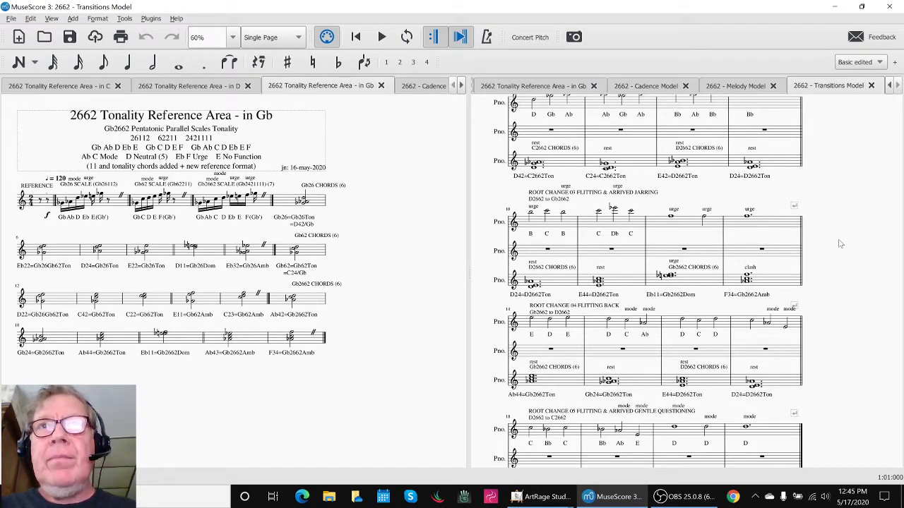
pyautogui.scroll(-3, 841, 244)
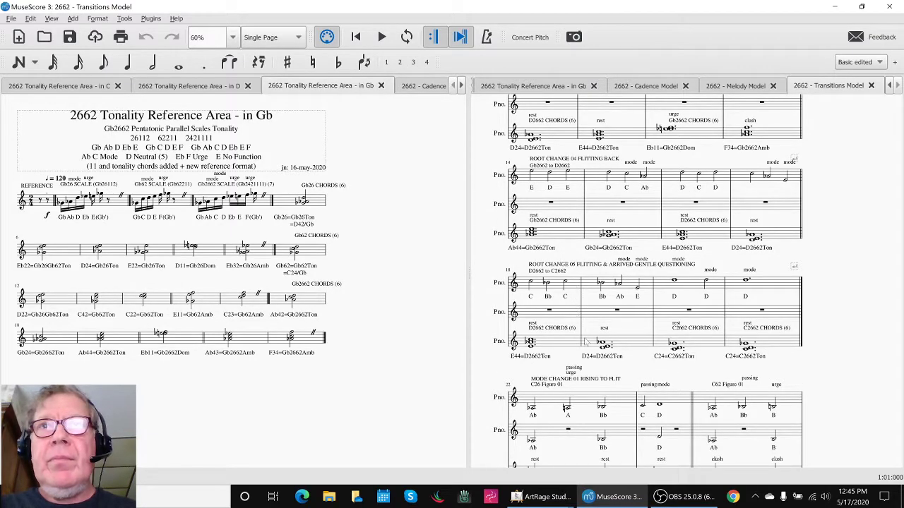
pyautogui.scroll(-2, 587, 343)
pyautogui.scroll(6, 589, 345)
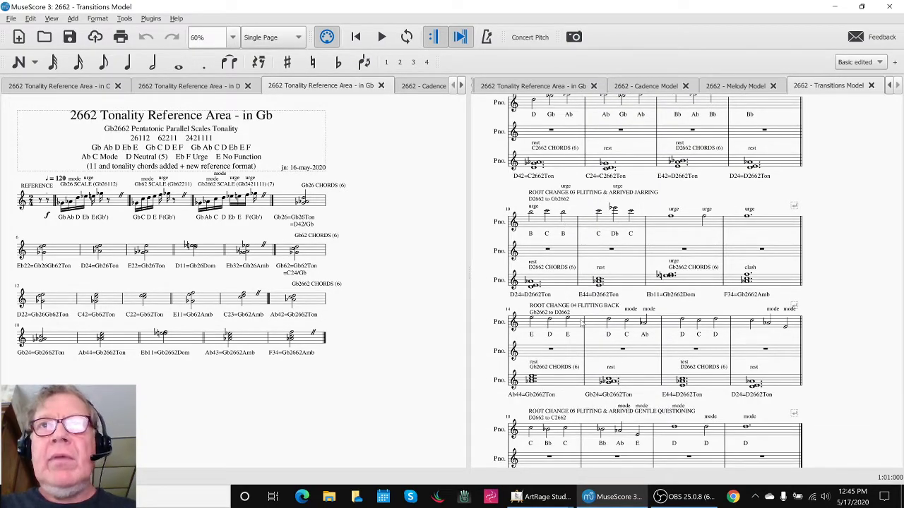
pyautogui.scroll(-1, 573, 339)
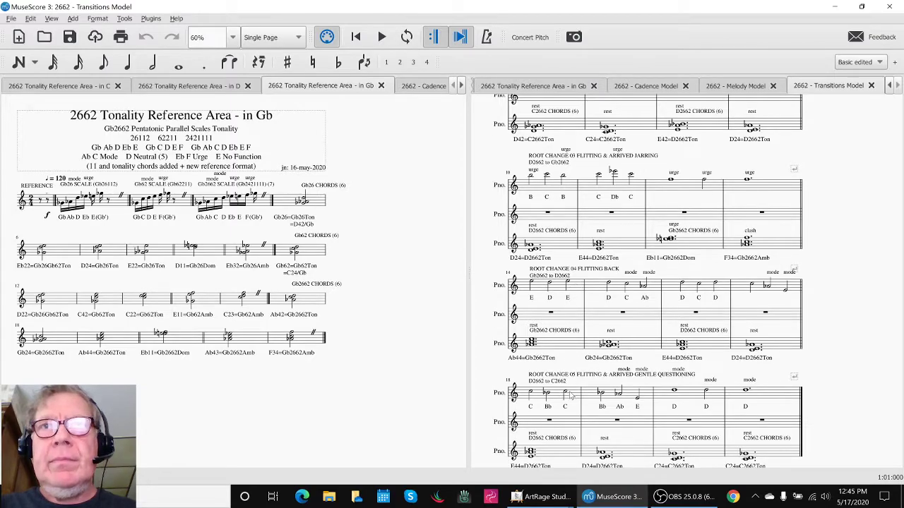
pyautogui.scroll(-3, 573, 394)
pyautogui.scroll(-2, 581, 335)
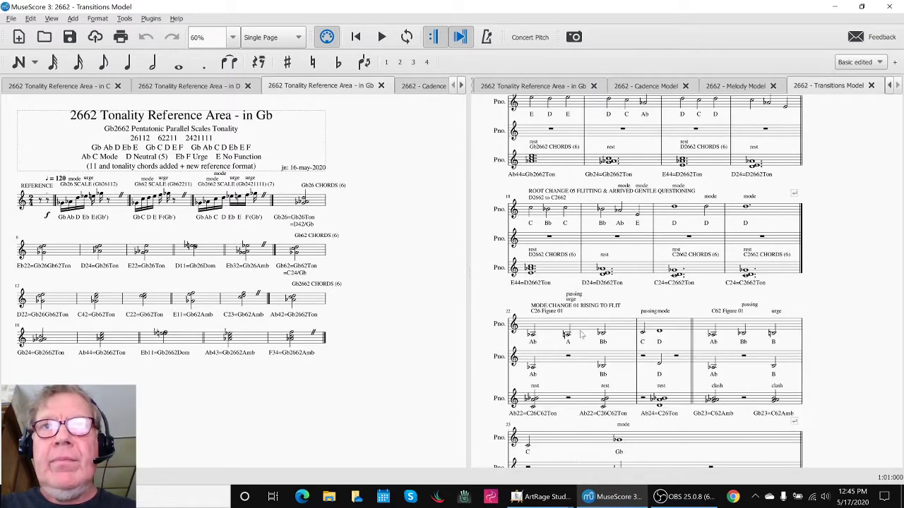
# Play the Mode Change 01 Rising to Flit passage from measure 22, then stop it.
pyautogui.click(542, 330)
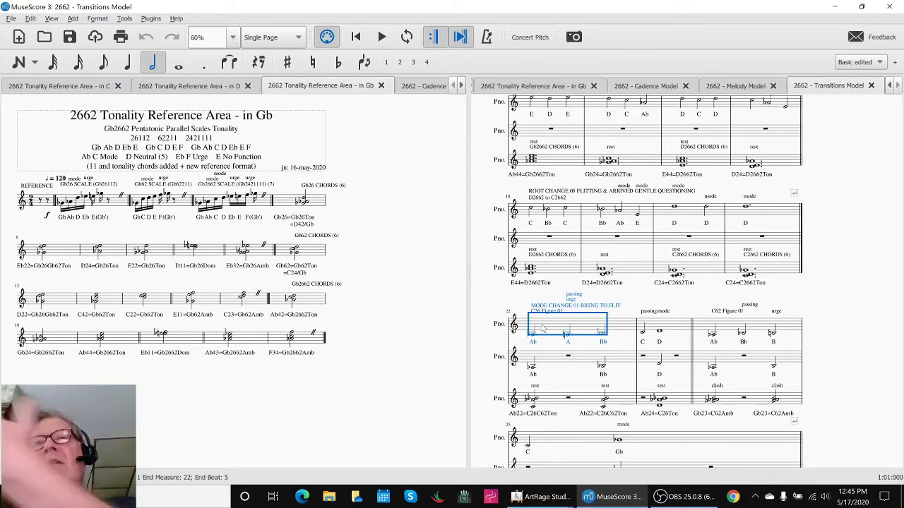
pyautogui.press('space')
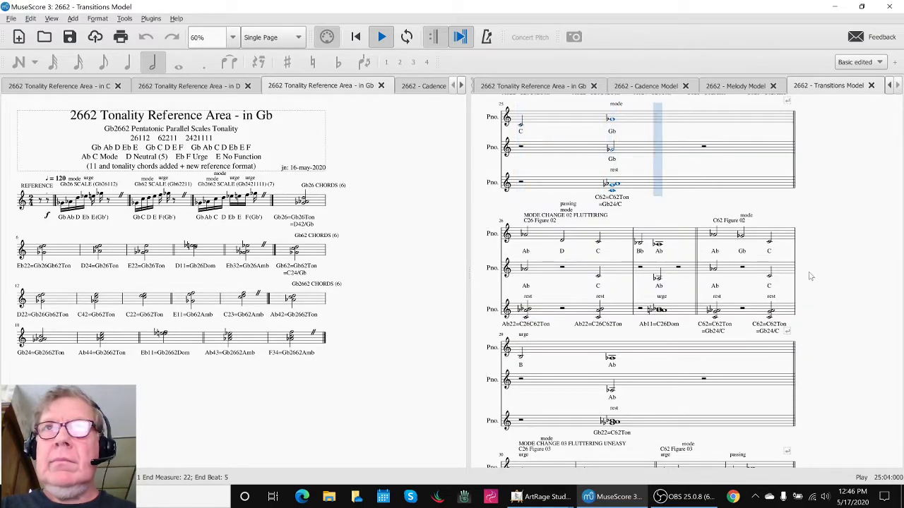
pyautogui.press('space')
# Select measures 22 and 24 on the middle staff, then scroll down to Cadence 01 Hovering at measure 38.
pyautogui.scroll(5, 828, 258)
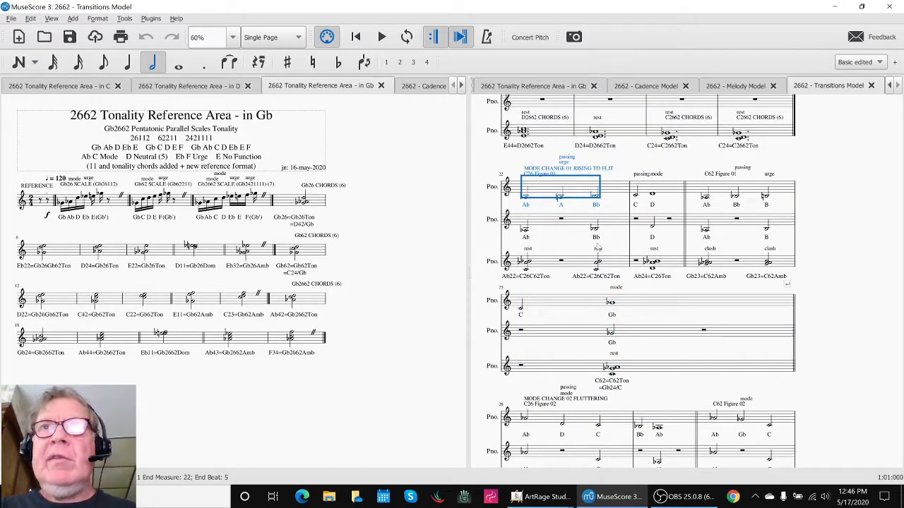
pyautogui.click(555, 225)
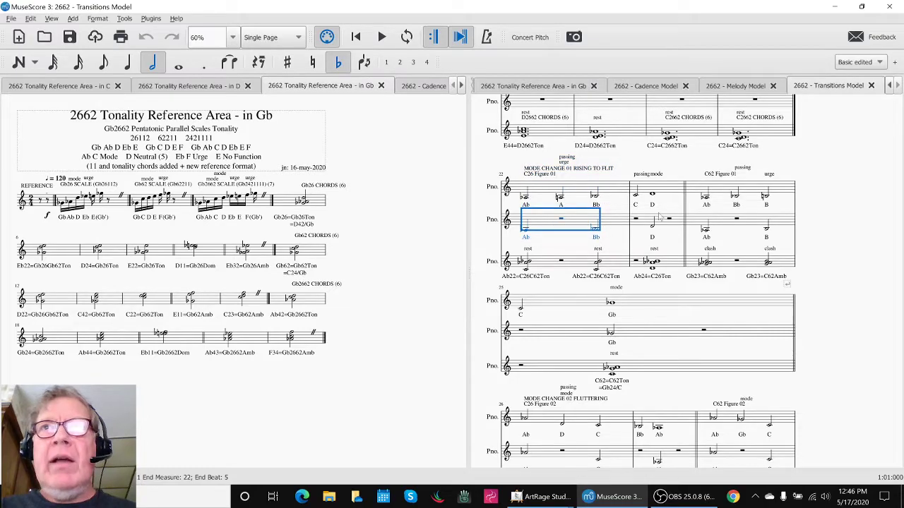
pyautogui.click(729, 228)
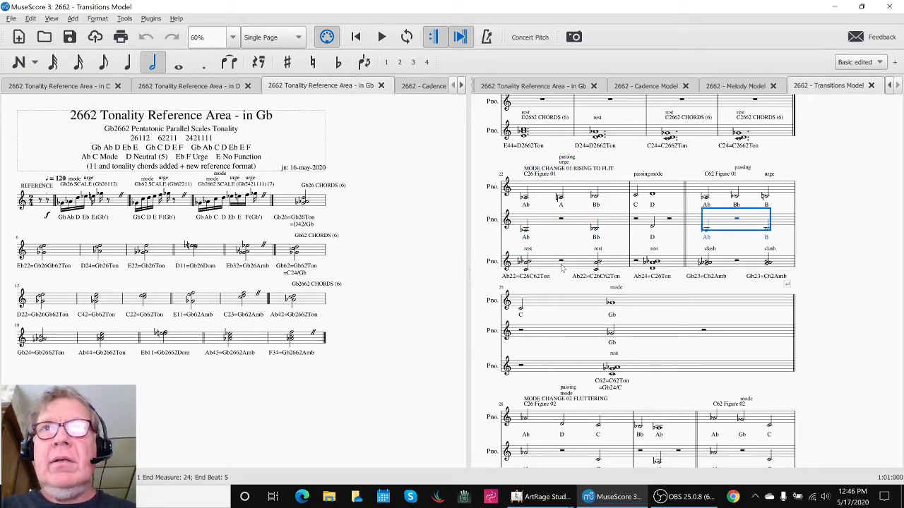
pyautogui.scroll(-5, 571, 267)
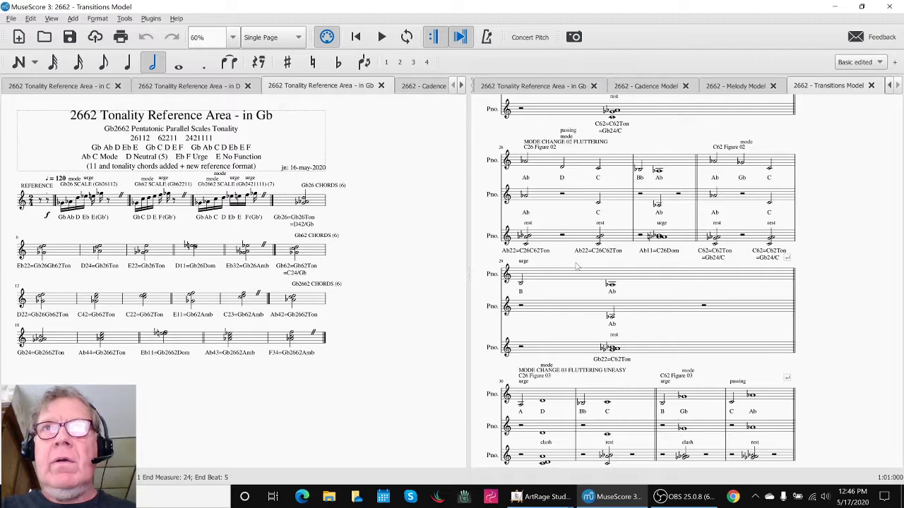
pyautogui.scroll(-6, 577, 267)
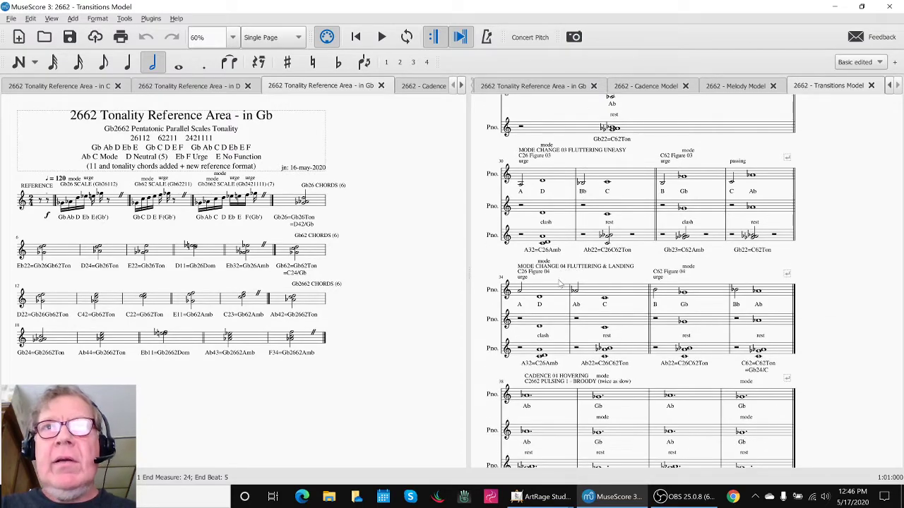
pyautogui.scroll(-2, 560, 285)
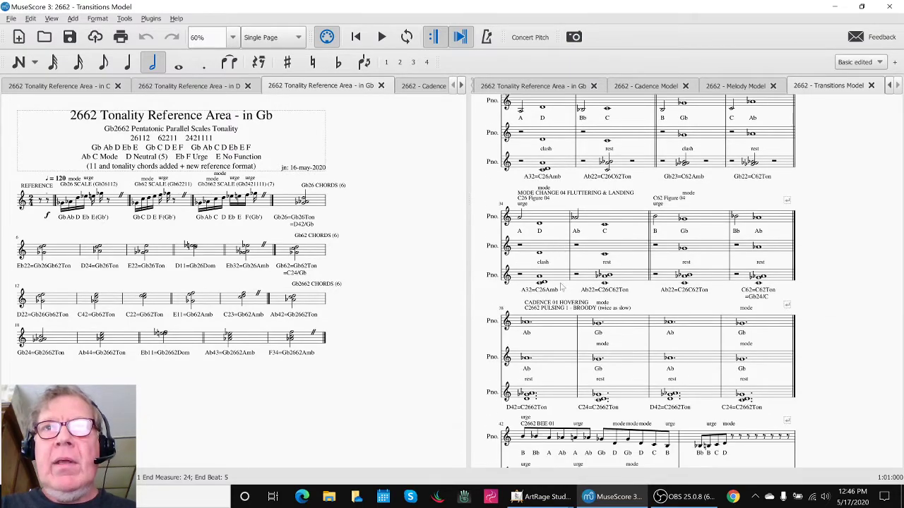
pyautogui.click(556, 321)
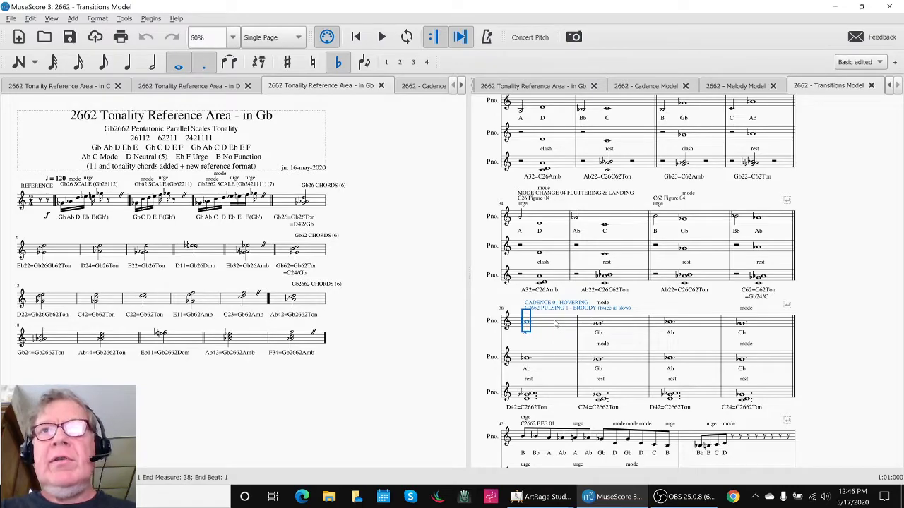
pyautogui.press('space')
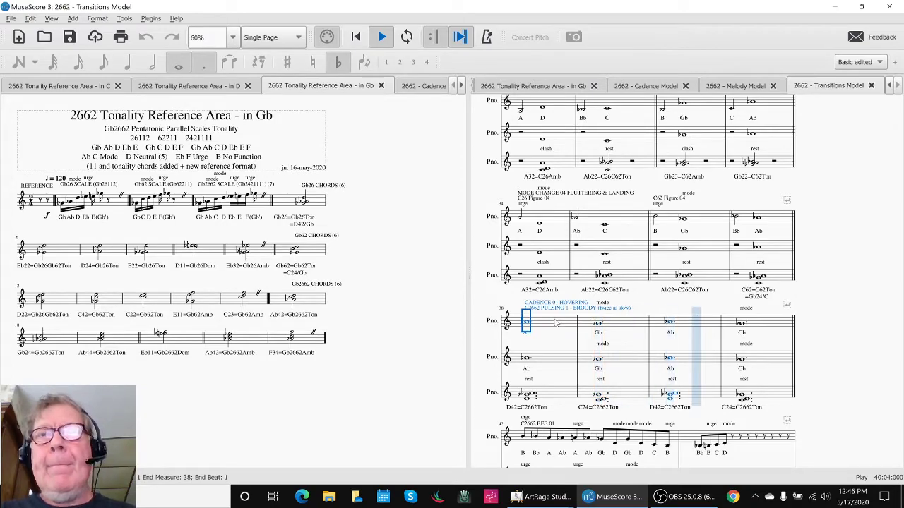
pyautogui.press('space')
pyautogui.click(851, 336)
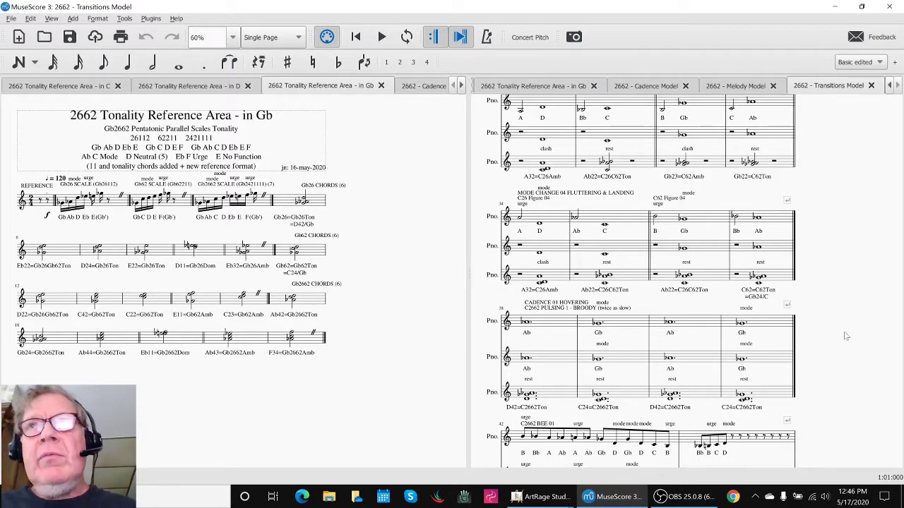
# Scroll up to the '2662 - Transitions Model' title, then select and deselect it.
pyautogui.scroll(5, 846, 337)
pyautogui.scroll(15, 846, 336)
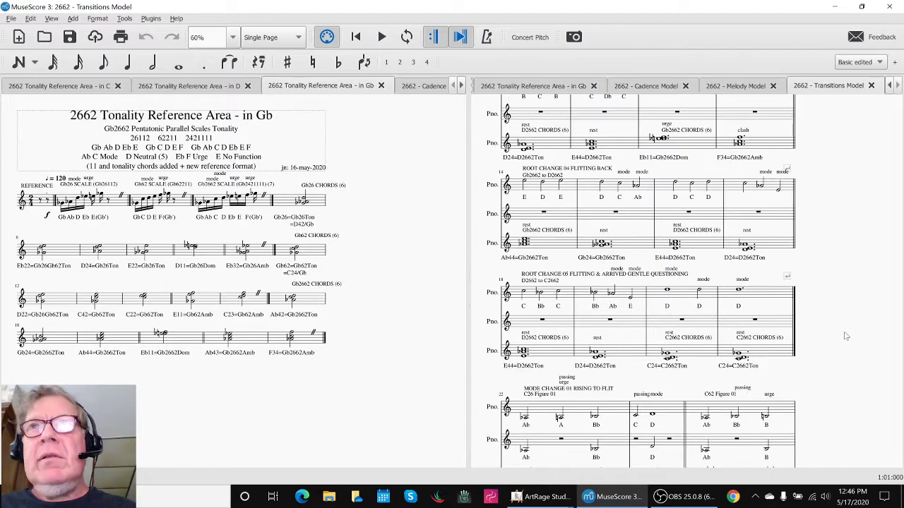
pyautogui.scroll(1, 846, 336)
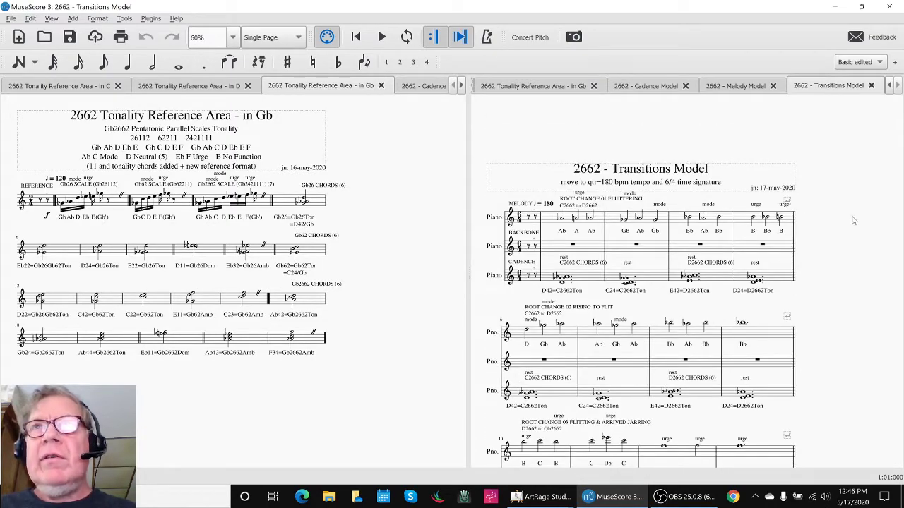
pyautogui.click(638, 170)
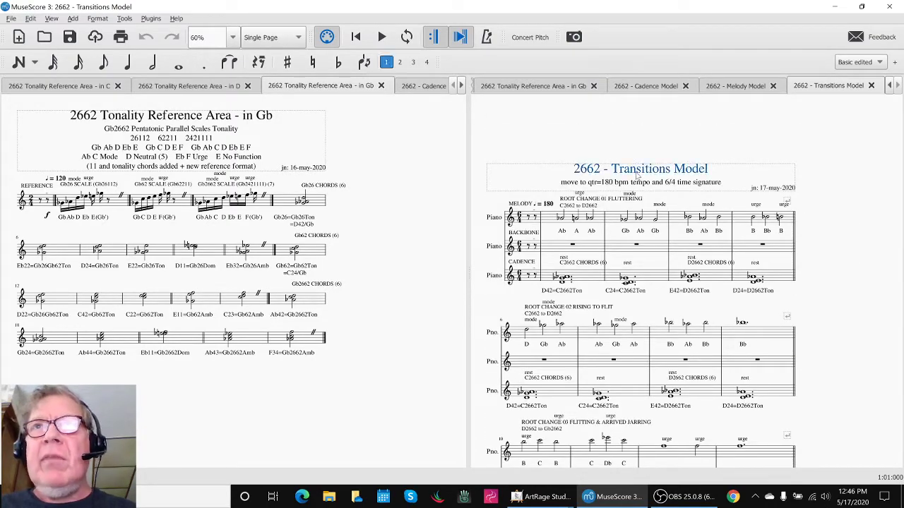
pyautogui.click(812, 189)
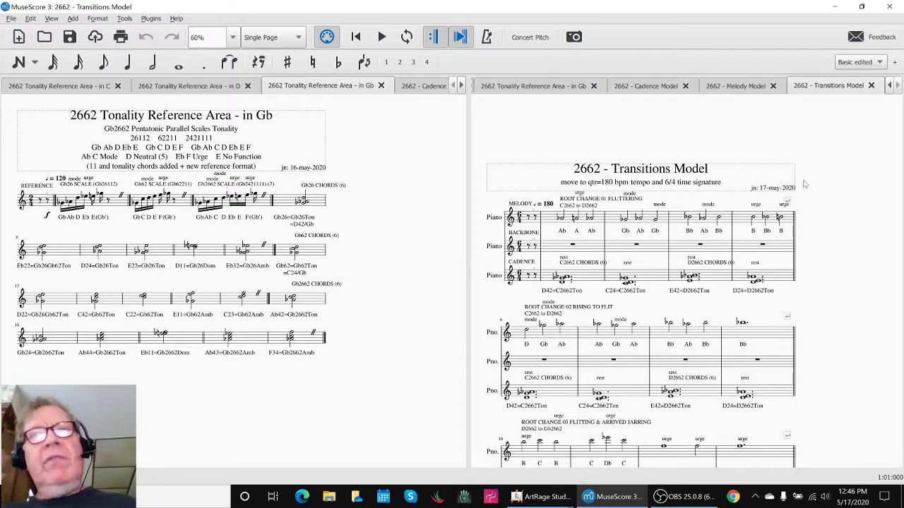
# Play brief previews from measures 42 and 44 on the second staff.
pyautogui.scroll(-10, 868, 147)
pyautogui.scroll(-10, 863, 196)
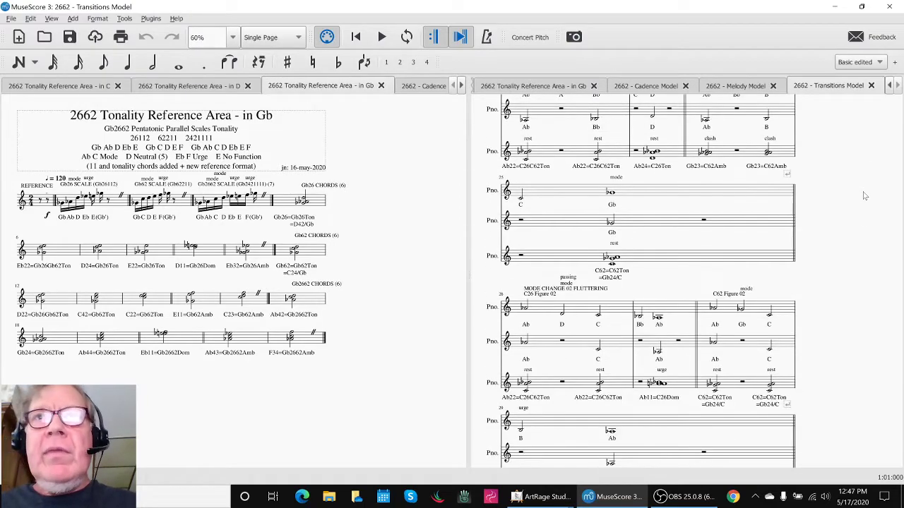
pyautogui.scroll(-1, 863, 197)
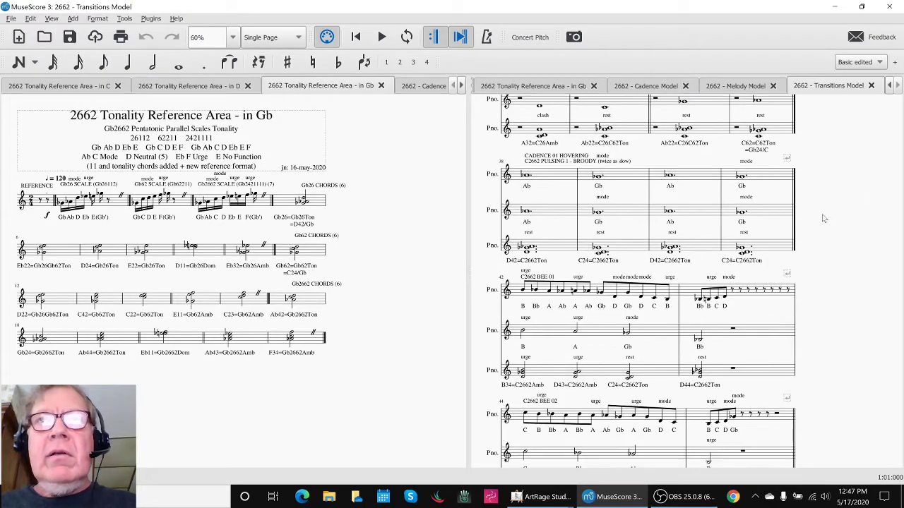
pyautogui.click(561, 339)
pyautogui.press('space')
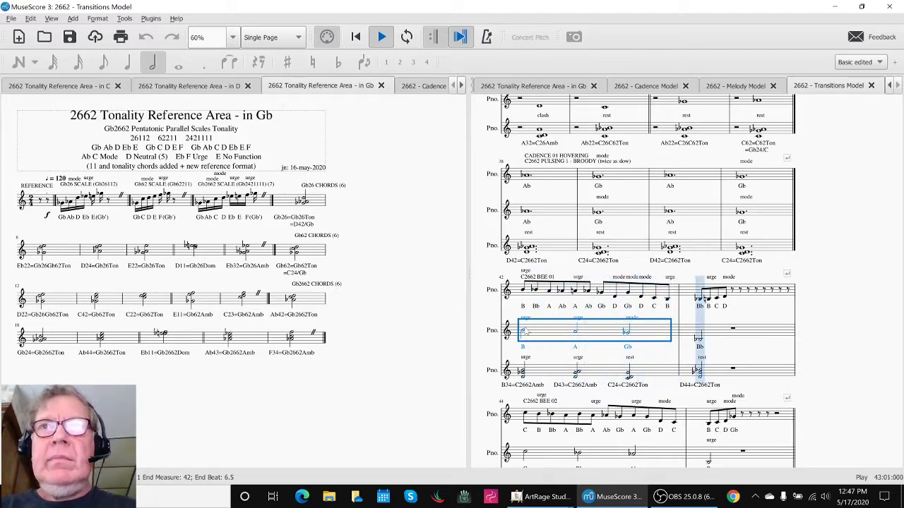
pyautogui.press('space')
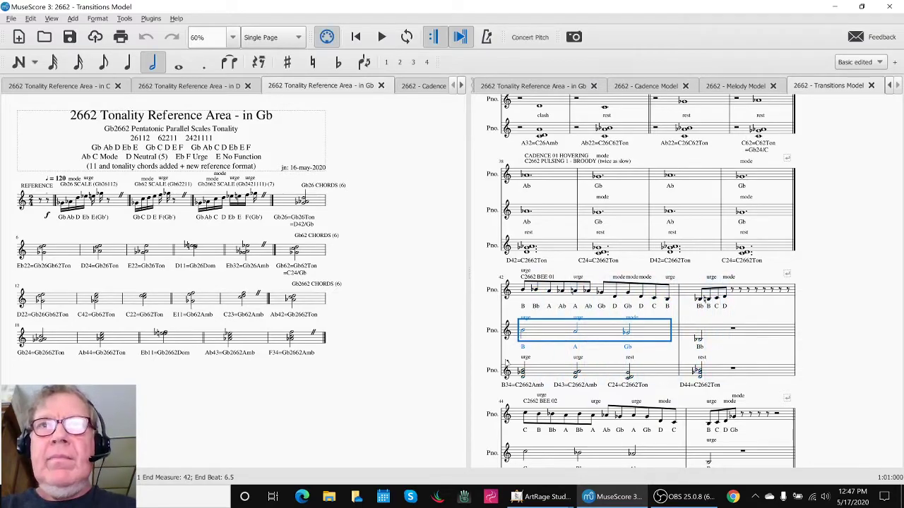
pyautogui.click(535, 454)
pyautogui.press('space')
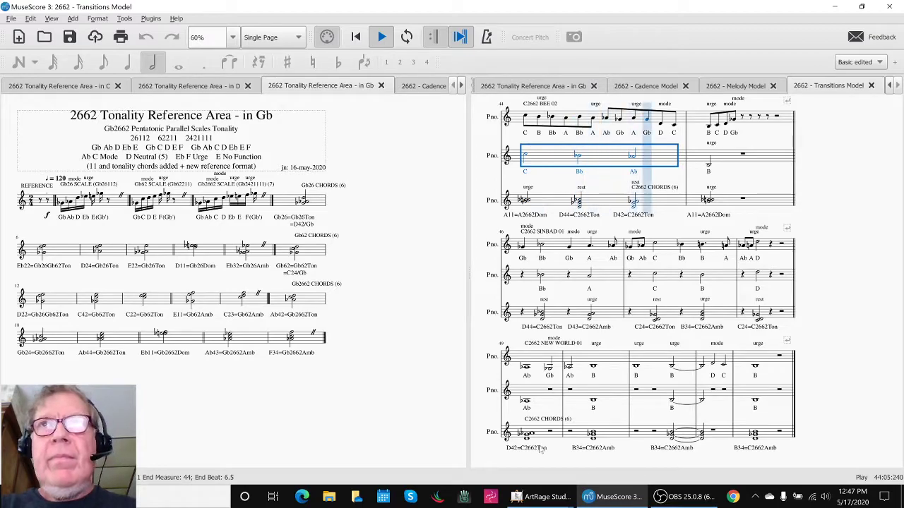
pyautogui.press('space')
pyautogui.press('Escape')
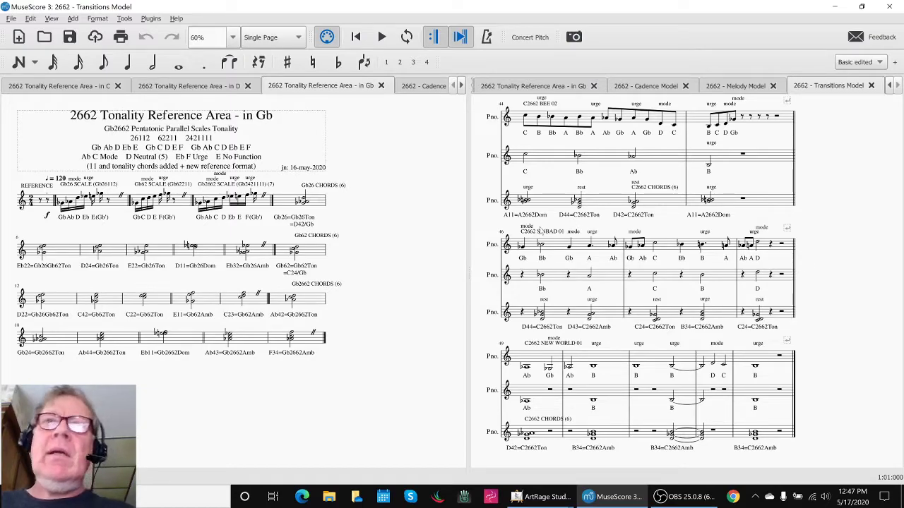
# Play from measure 46, then play the New World passage from measure 49.
pyautogui.click(557, 277)
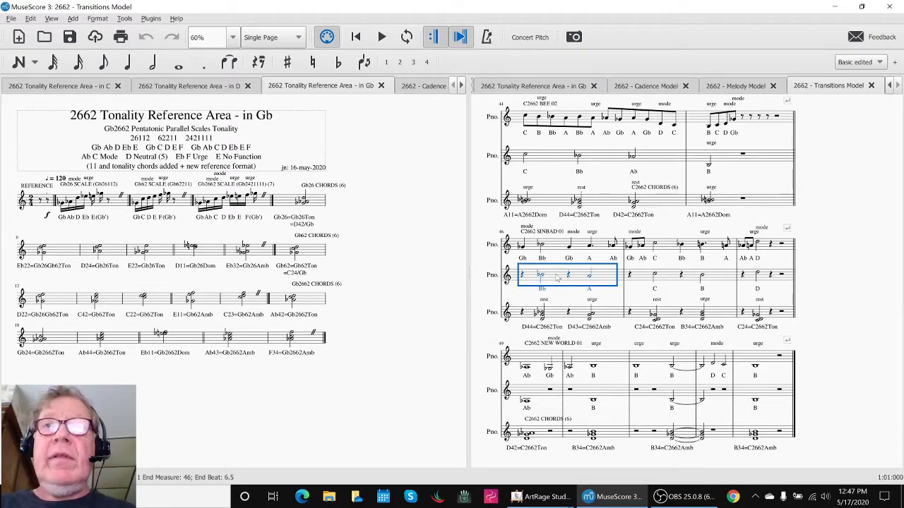
pyautogui.press('space')
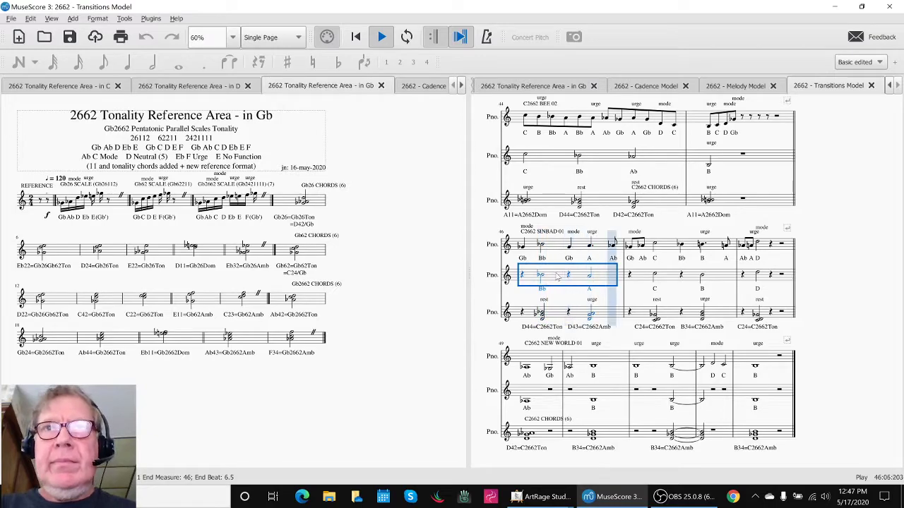
pyautogui.press('space')
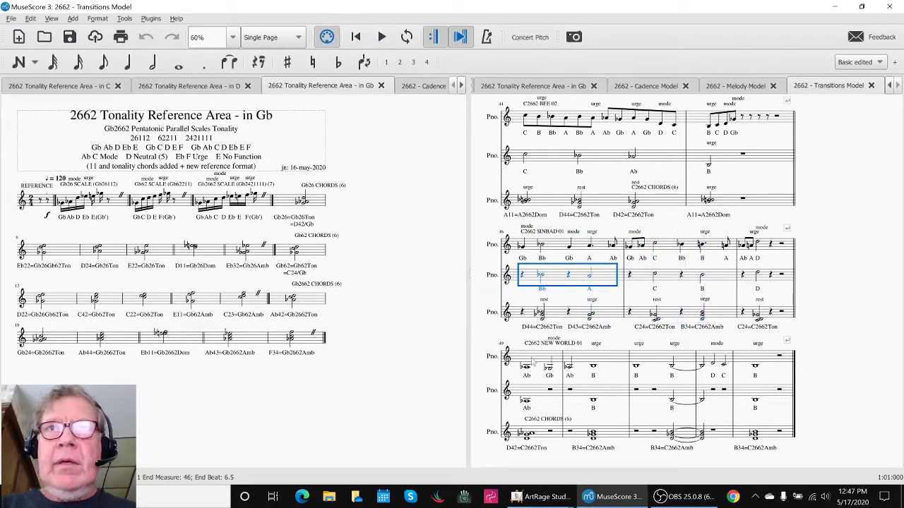
pyautogui.click(533, 362)
pyautogui.press('space')
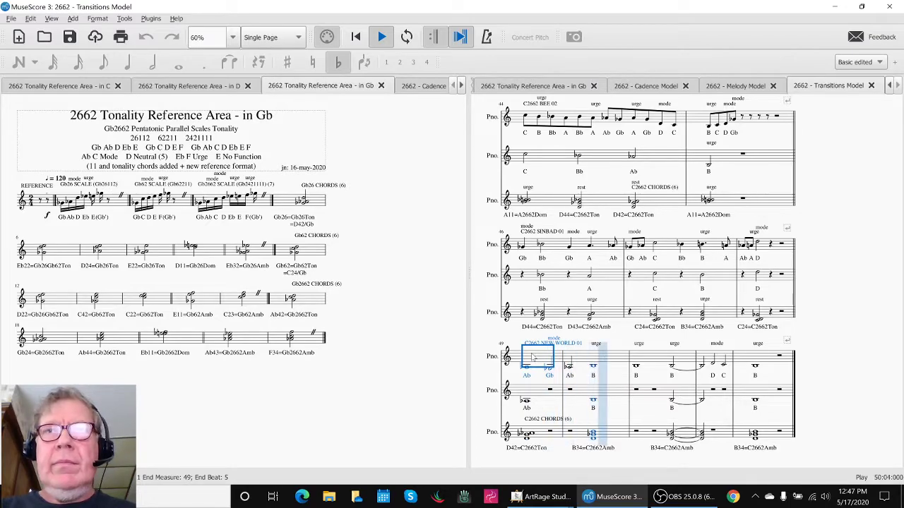
pyautogui.press('space')
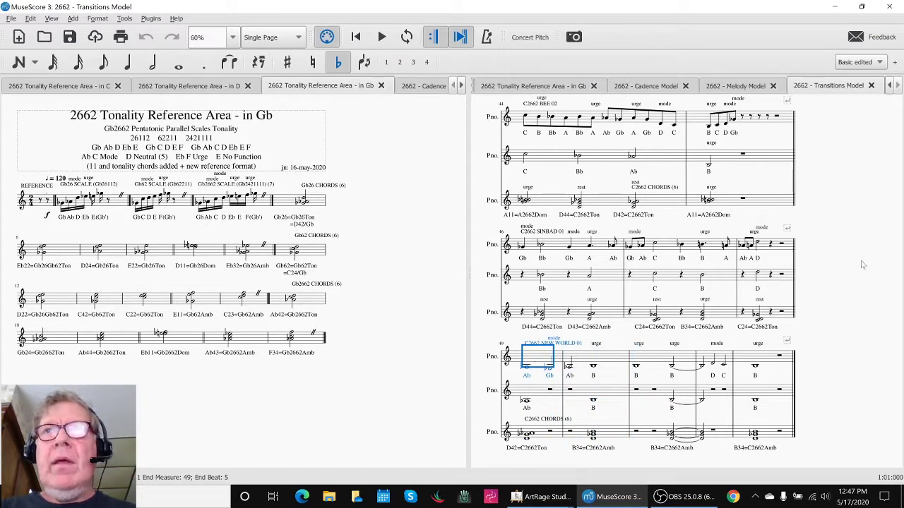
# Stop the score playback and scroll back up to the title.
pyautogui.click(862, 265)
pyautogui.scroll(10, 862, 264)
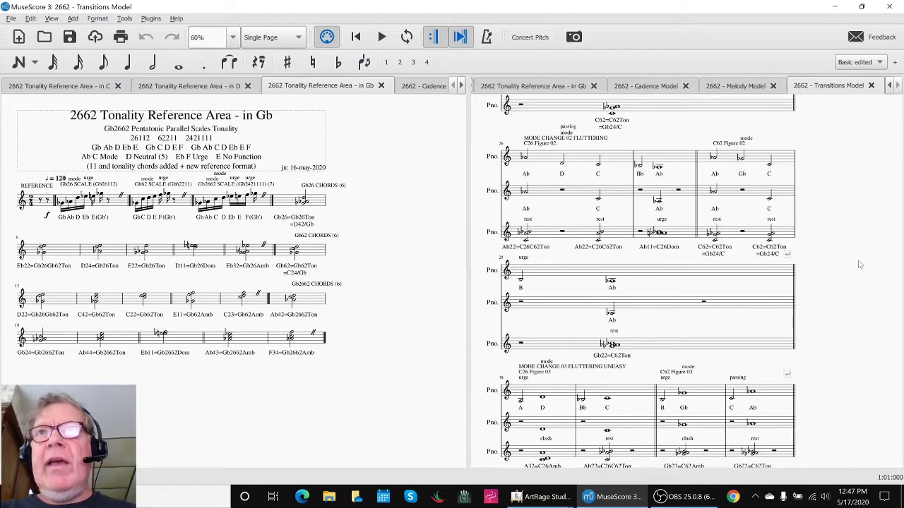
pyautogui.scroll(8, 859, 262)
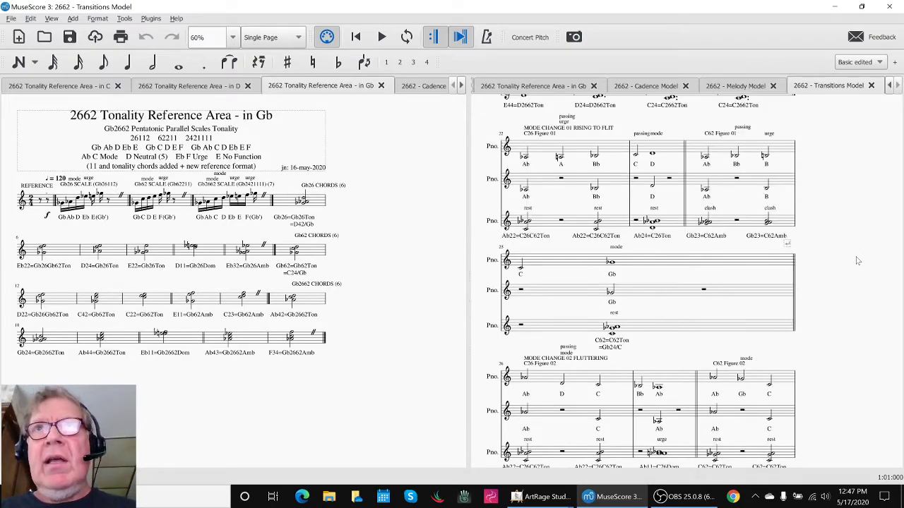
pyautogui.scroll(8, 857, 262)
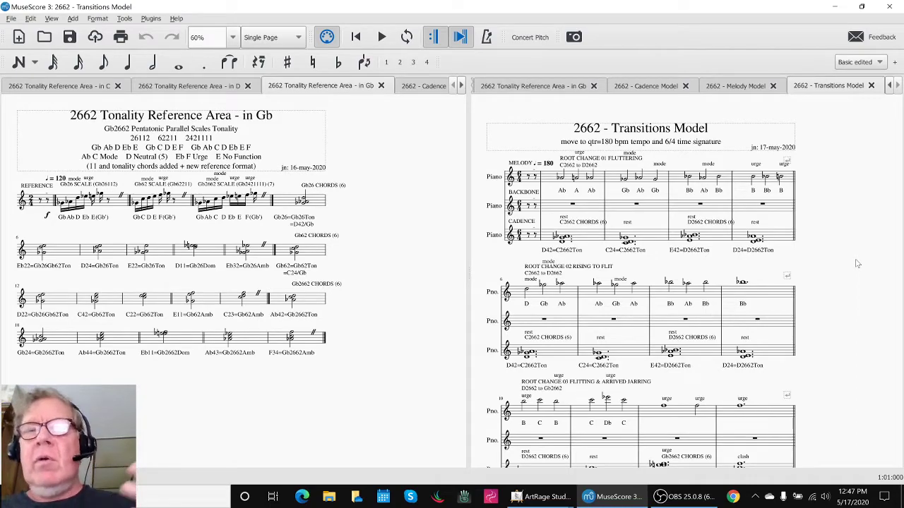
# Switch to the ArtRage Big Idea & Cadences slide and undo a trial bracket stroke.
pyautogui.hotkey('alt', 'Tab')
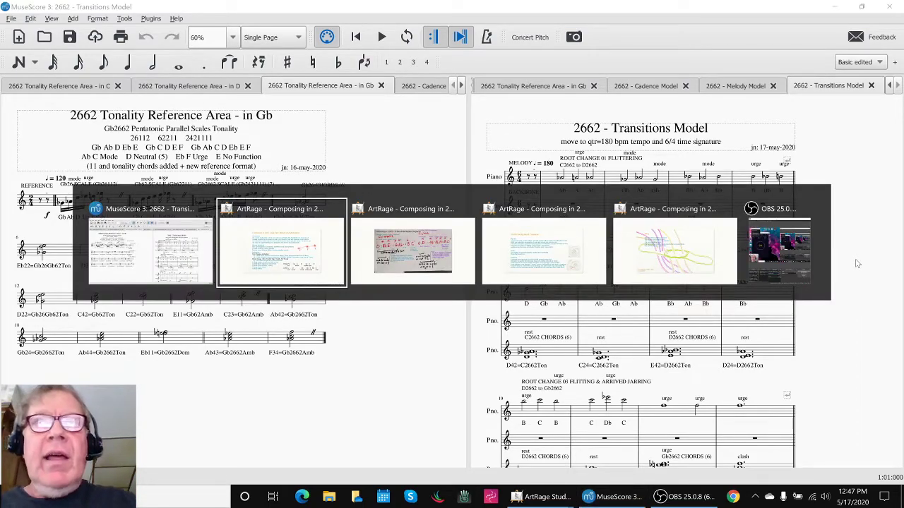
pyautogui.hotkey('alt', 'Tab')
pyautogui.hotkey('alt', 'Tab')
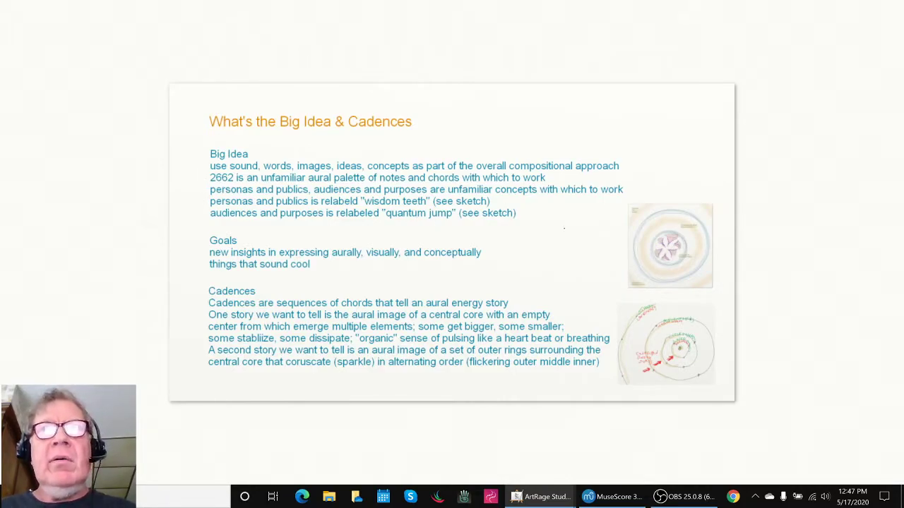
pyautogui.moveTo(632, 196)
pyautogui.mouseDown()
pyautogui.moveTo(620, 259)
pyautogui.moveTo(632, 290)
pyautogui.moveTo(617, 292)
pyautogui.moveTo(605, 364)
pyautogui.moveTo(614, 387)
pyautogui.mouseUp()
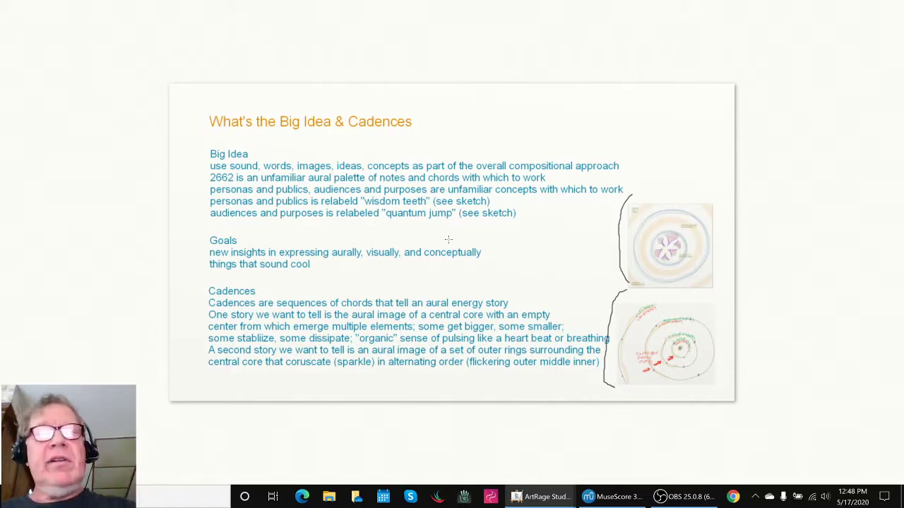
pyautogui.hotkey('ctrl', 'z')
pyautogui.hotkey('ctrl', 'z')
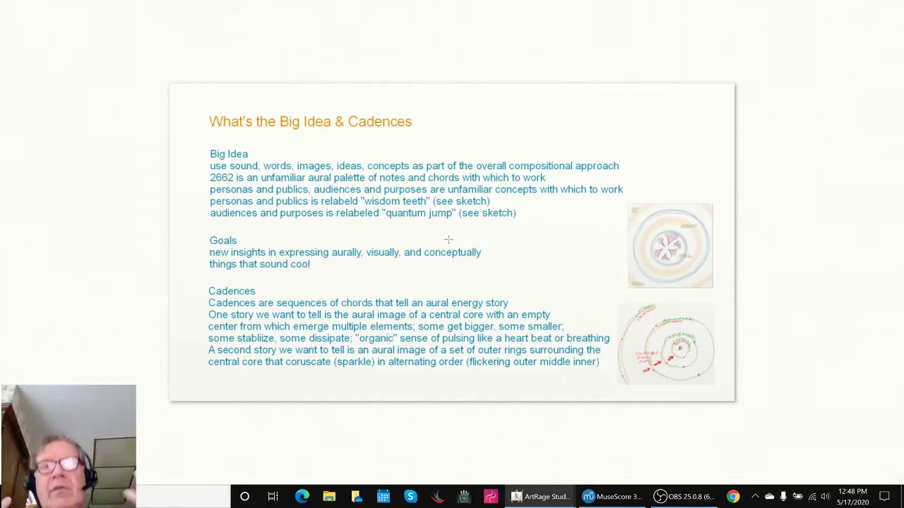
# Switch to the ArtRage Story slide with the full painting interface restored.
pyautogui.hotkey('alt', 'Tab')
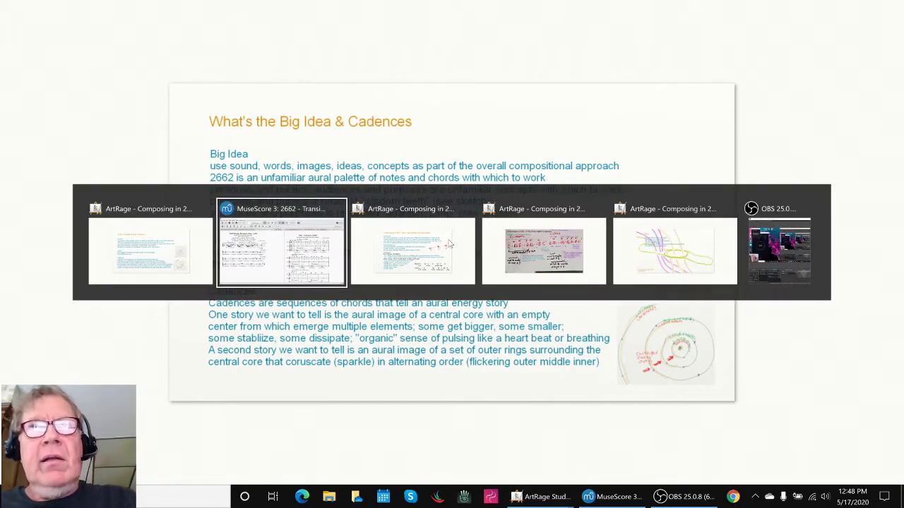
pyautogui.hotkey('alt', 'Tab')
pyautogui.hotkey('alt', 'Tab')
pyautogui.hotkey('alt', 'Tab')
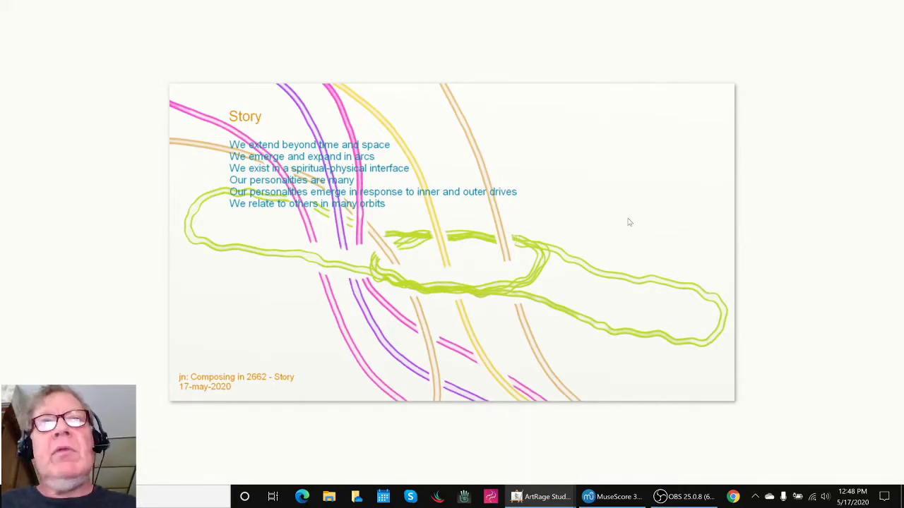
pyautogui.press('Tab')
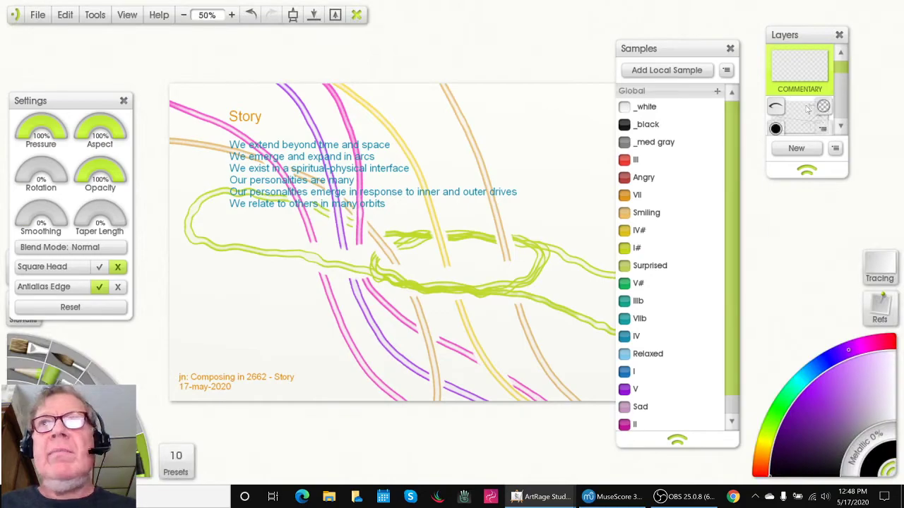
# Scroll the Layers panel and toggle the arcs layer off and back on.
pyautogui.scroll(-2, 801, 113)
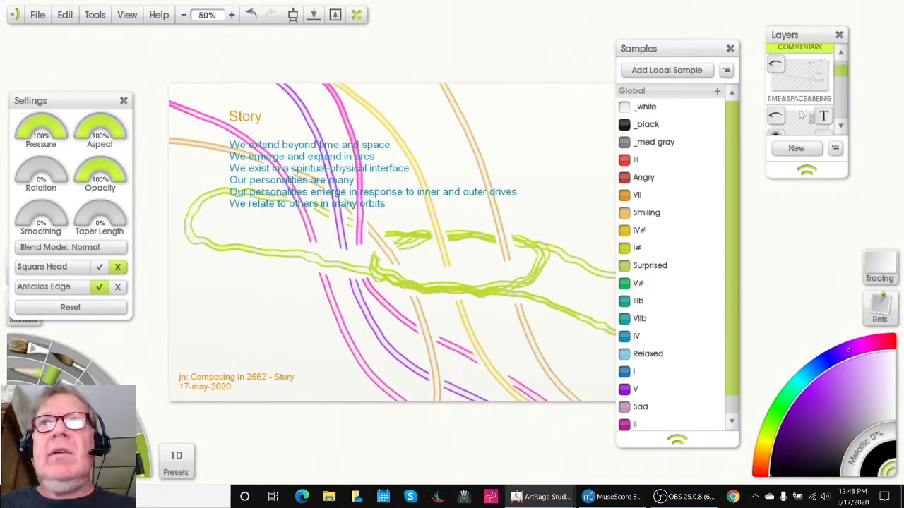
pyautogui.scroll(-3, 801, 113)
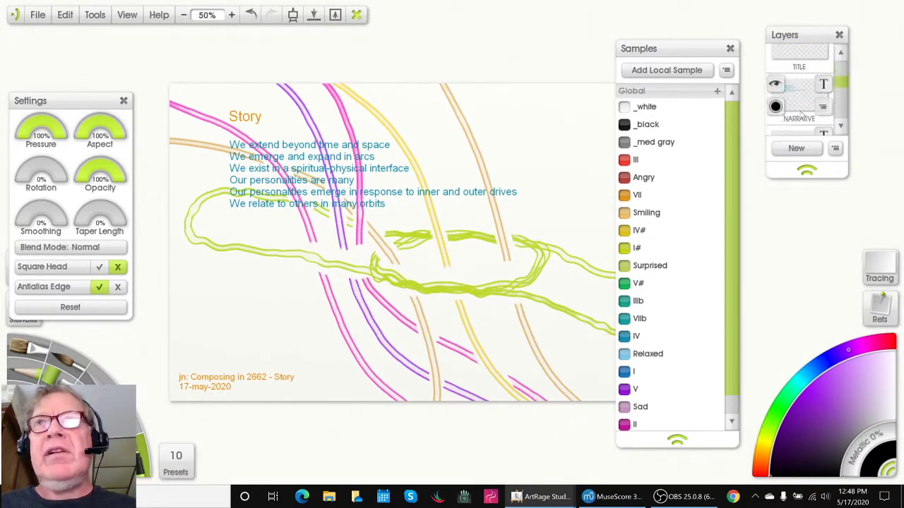
pyautogui.scroll(-2, 802, 113)
pyautogui.scroll(-1, 802, 114)
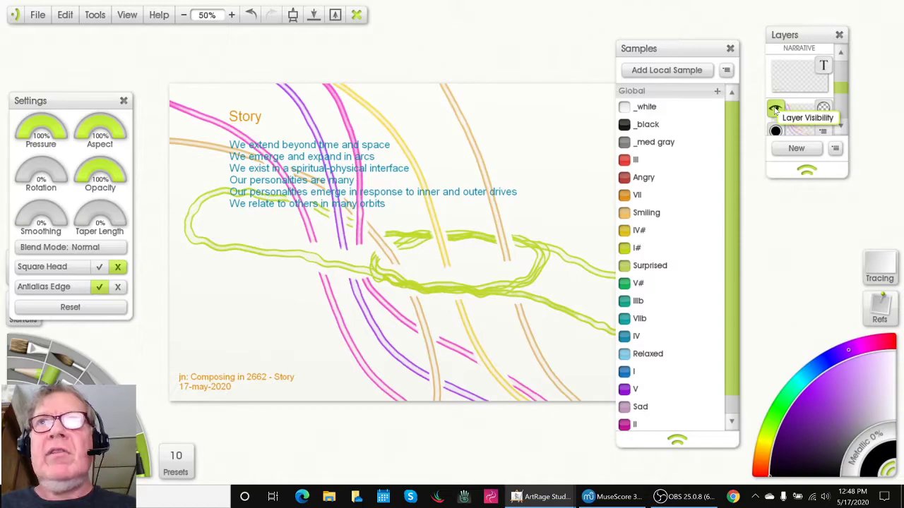
pyautogui.click(775, 109)
pyautogui.scroll(-1, 780, 109)
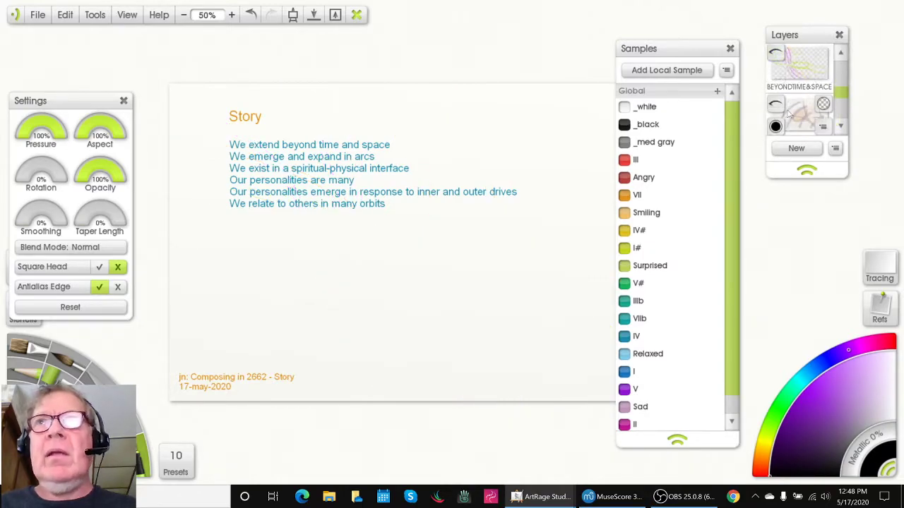
pyautogui.click(776, 106)
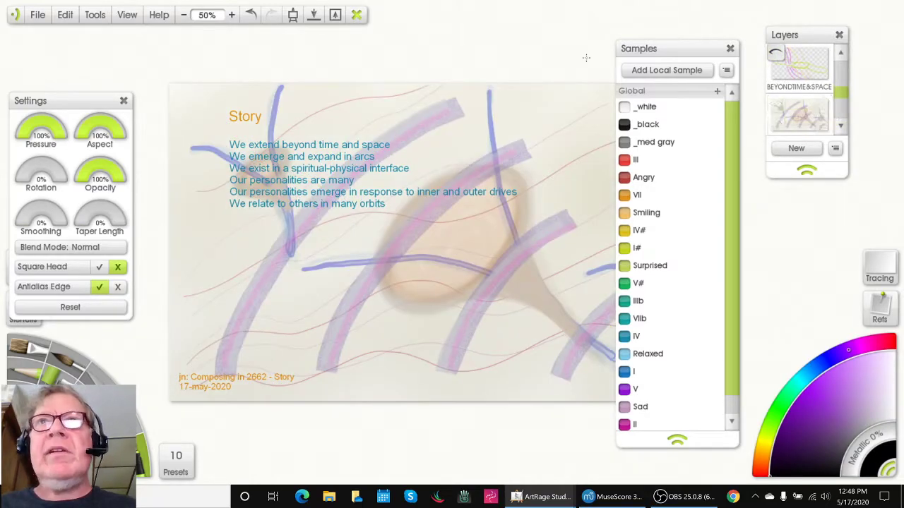
# In Clear Canvas view, draw trial dark lines over the arcs, then undo them.
pyautogui.press('Tab')
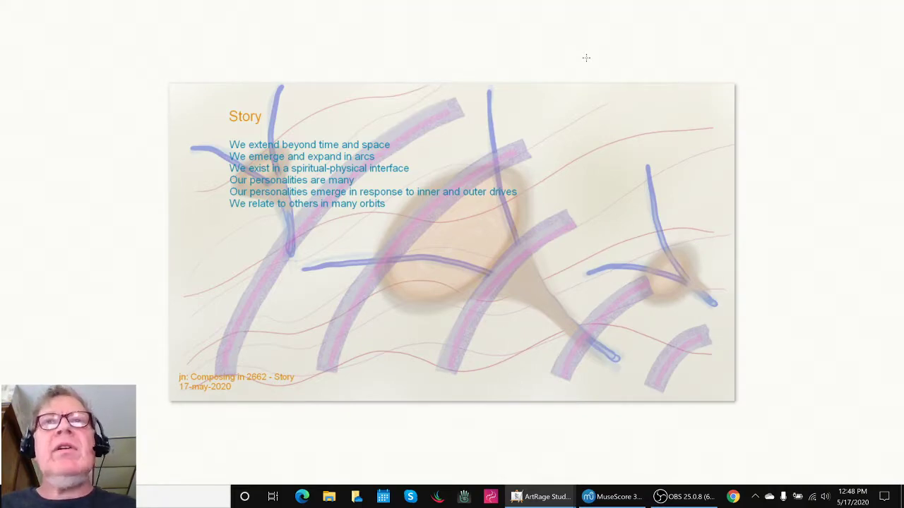
pyautogui.moveTo(616, 332)
pyautogui.mouseDown()
pyautogui.moveTo(552, 247)
pyautogui.moveTo(500, 132)
pyautogui.mouseUp()
pyautogui.moveTo(579, 375)
pyautogui.mouseDown()
pyautogui.moveTo(456, 327)
pyautogui.moveTo(343, 325)
pyautogui.mouseUp()
pyautogui.moveTo(374, 217); pyautogui.dragTo(336, 111)
pyautogui.moveTo(351, 233); pyautogui.dragTo(193, 228)
pyautogui.moveTo(379, 344)
pyautogui.mouseDown()
pyautogui.moveTo(433, 229)
pyautogui.moveTo(468, 220)
pyautogui.mouseUp()
pyautogui.moveTo(281, 339)
pyautogui.mouseDown()
pyautogui.moveTo(296, 290)
pyautogui.moveTo(352, 233)
pyautogui.mouseUp()
pyautogui.hotkey('ctrl', 'z')
pyautogui.hotkey('ctrl', 'z')
pyautogui.hotkey('ctrl', 'z')
pyautogui.hotkey('ctrl', 'z')
pyautogui.hotkey('ctrl', 'z')
pyautogui.hotkey('ctrl', 'z')
# Restore the panels and hide the arcs layer so the METAPERSONA sketch shows.
pyautogui.press('Tab')
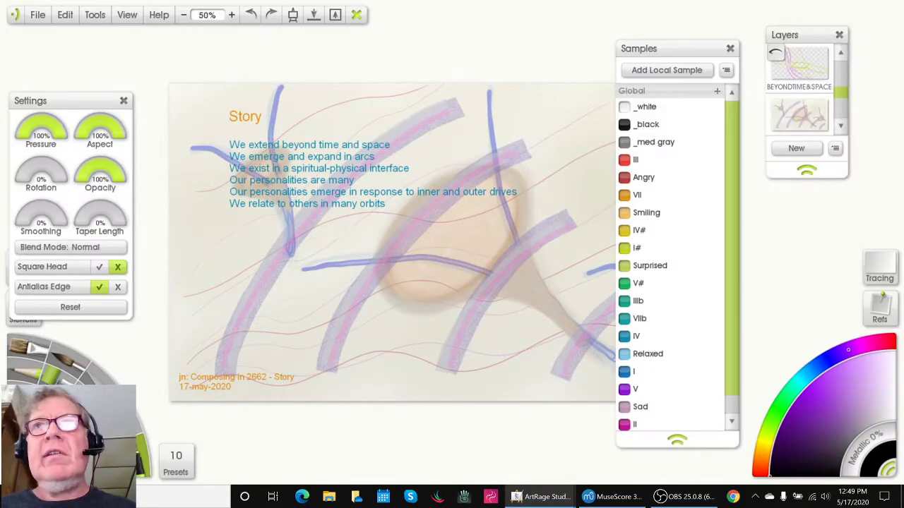
pyautogui.moveTo(780, 105)
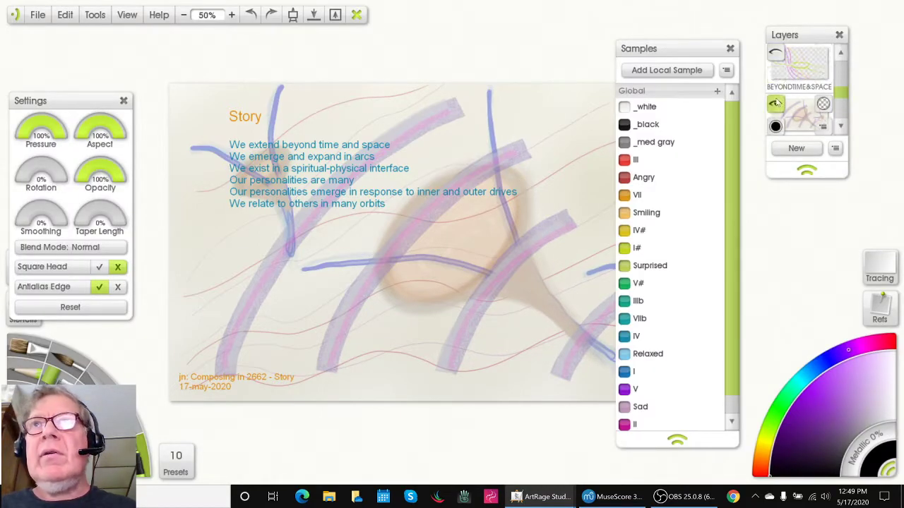
pyautogui.click(780, 105)
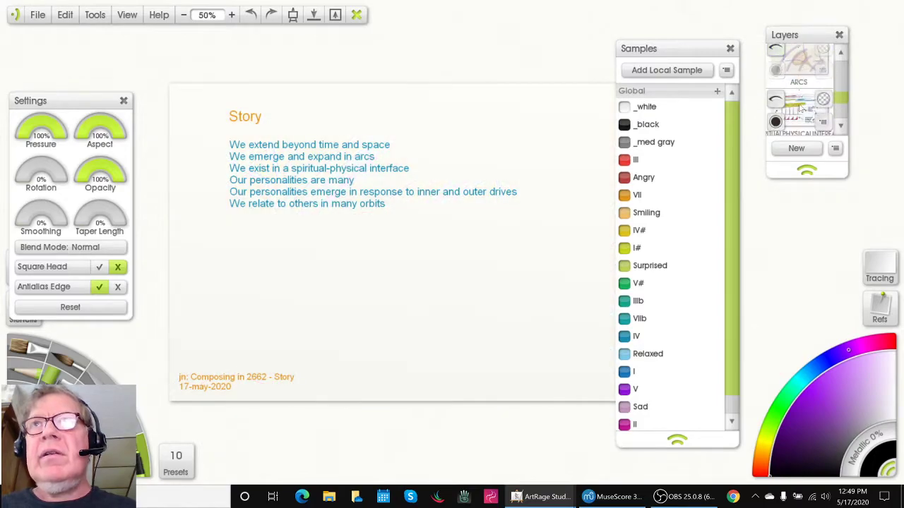
pyautogui.scroll(-3, 800, 106)
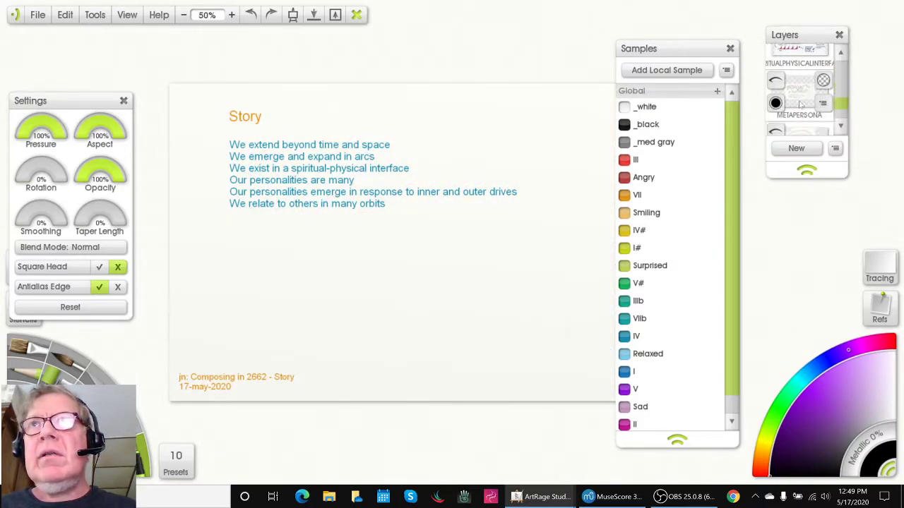
pyautogui.scroll(1, 787, 95)
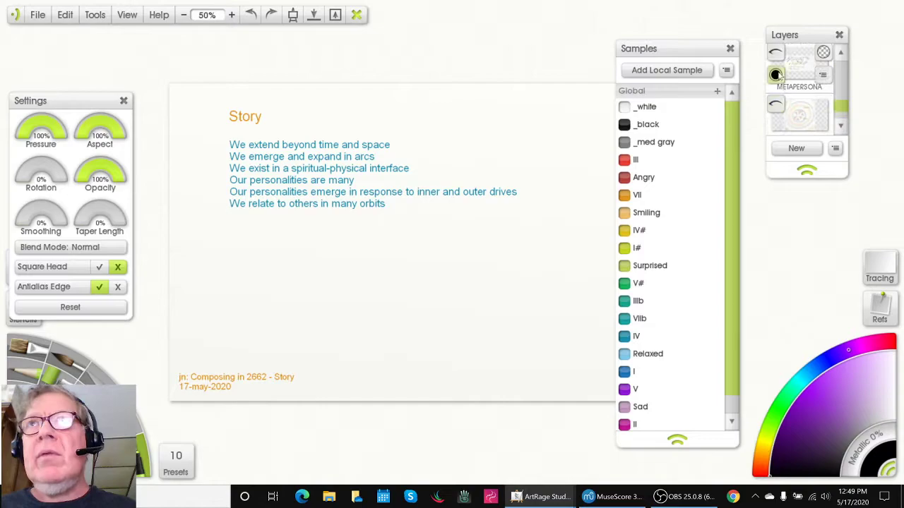
pyautogui.click(776, 54)
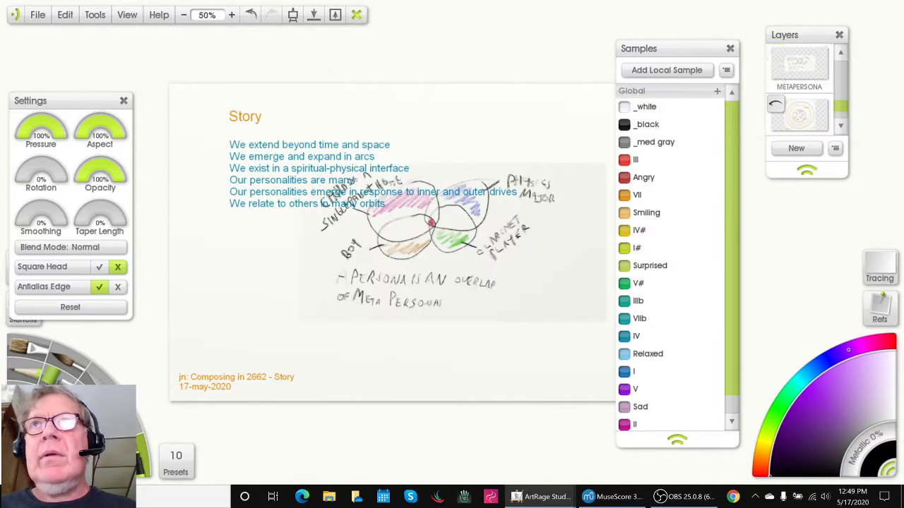
pyautogui.press('Tab')
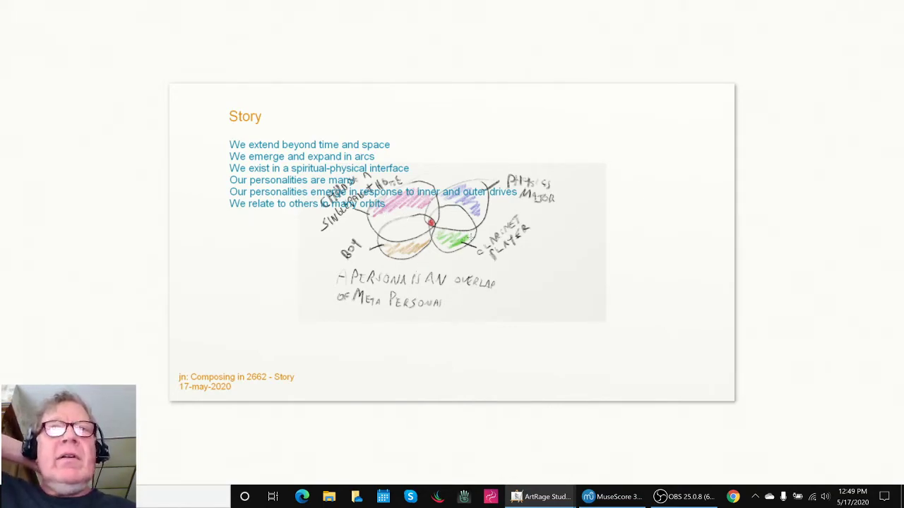
pyautogui.moveTo(460, 243)
pyautogui.mouseDown()
pyautogui.moveTo(519, 219)
pyautogui.moveTo(528, 259)
pyautogui.moveTo(438, 283)
pyautogui.moveTo(461, 240)
pyautogui.moveTo(498, 226)
pyautogui.mouseUp()
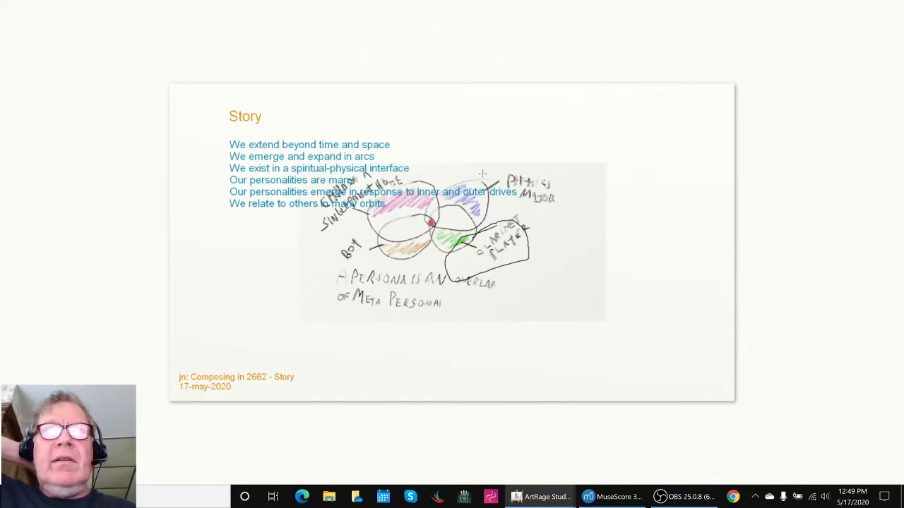
pyautogui.moveTo(495, 170)
pyautogui.mouseDown()
pyautogui.moveTo(553, 166)
pyautogui.moveTo(584, 200)
pyautogui.moveTo(528, 228)
pyautogui.moveTo(504, 202)
pyautogui.moveTo(497, 171)
pyautogui.mouseUp()
pyautogui.moveTo(377, 230)
pyautogui.mouseDown()
pyautogui.moveTo(337, 249)
pyautogui.moveTo(340, 275)
pyautogui.moveTo(412, 246)
pyautogui.moveTo(393, 220)
pyautogui.mouseUp()
pyautogui.moveTo(322, 170)
pyautogui.mouseDown()
pyautogui.moveTo(318, 241)
pyautogui.moveTo(403, 156)
pyautogui.moveTo(369, 174)
pyautogui.mouseUp()
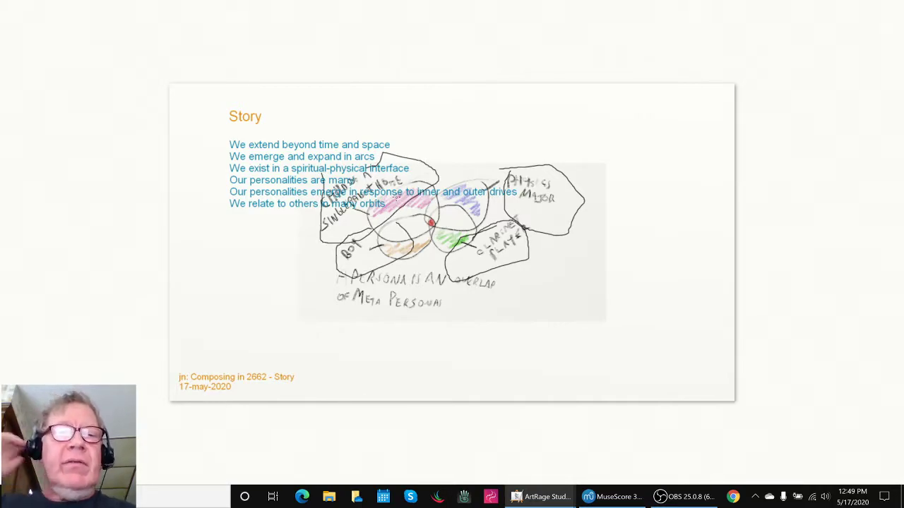
pyautogui.hotkey('ctrl', 'z')
pyautogui.hotkey('ctrl', 'z')
pyautogui.hotkey('ctrl', 'z')
pyautogui.hotkey('ctrl', 'z')
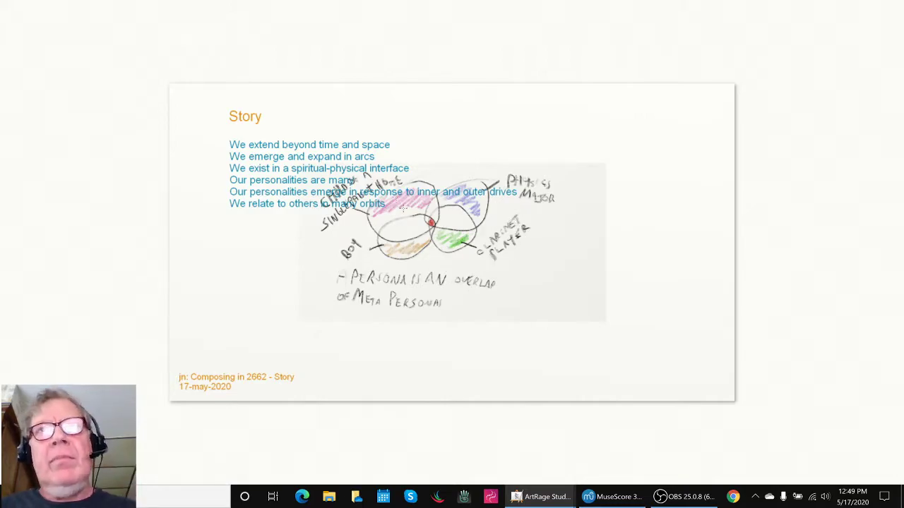
pyautogui.moveTo(414, 215)
pyautogui.mouseDown()
pyautogui.moveTo(440, 207)
pyautogui.moveTo(449, 233)
pyautogui.moveTo(420, 242)
pyautogui.moveTo(414, 218)
pyautogui.moveTo(429, 202)
pyautogui.moveTo(441, 209)
pyautogui.mouseUp()
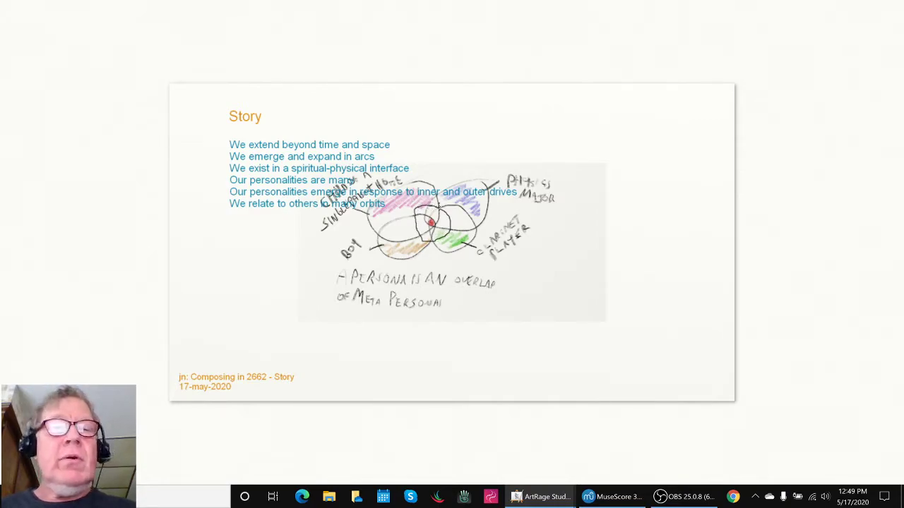
pyautogui.hotkey('ctrl', 'z')
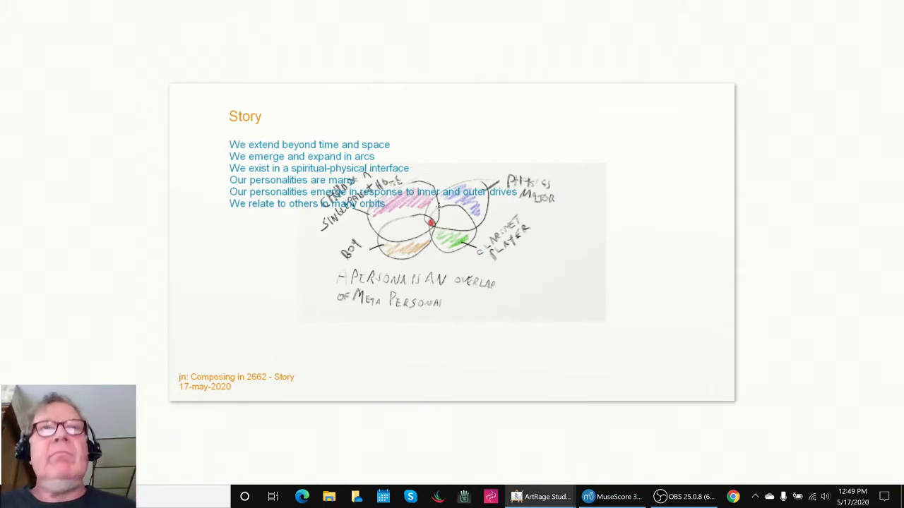
pyautogui.press('Tab')
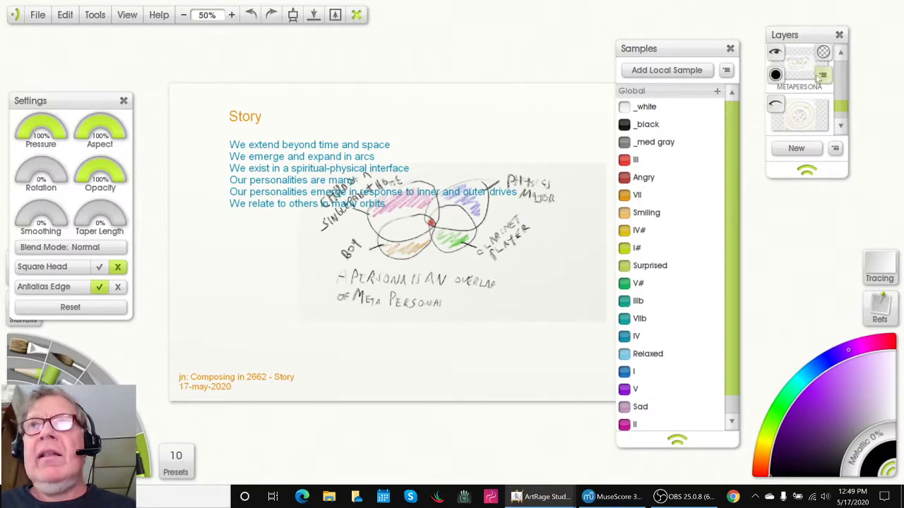
# Show the arcs artwork layer and hide all panels for a clean canvas.
pyautogui.scroll(-1, 798, 62)
pyautogui.scroll(-2, 798, 62)
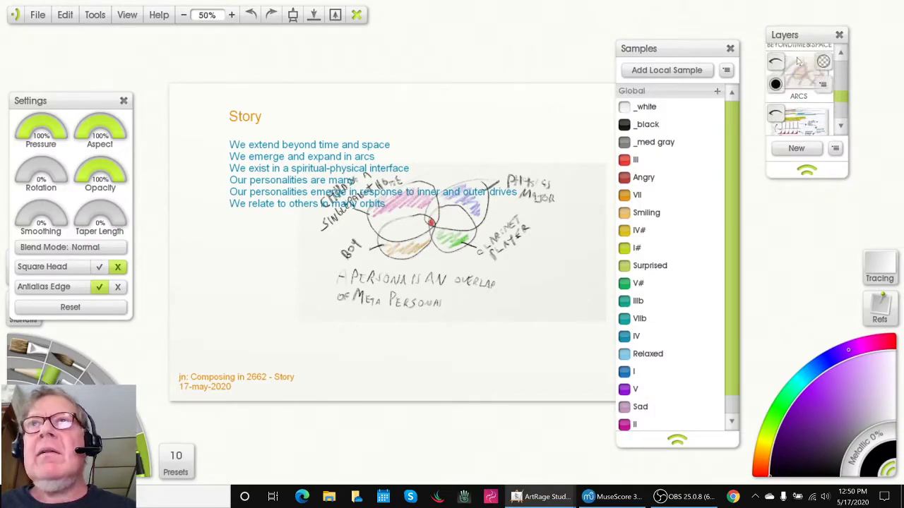
pyautogui.click(780, 62)
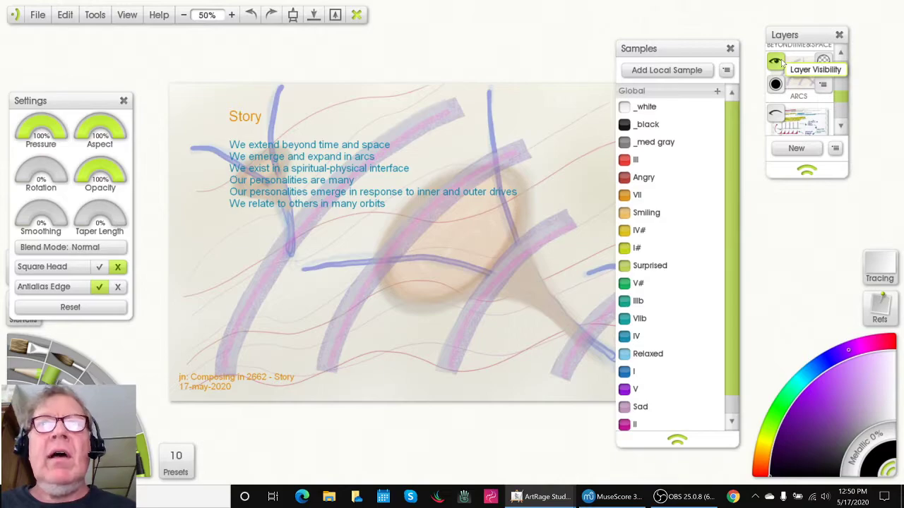
pyautogui.press('Tab')
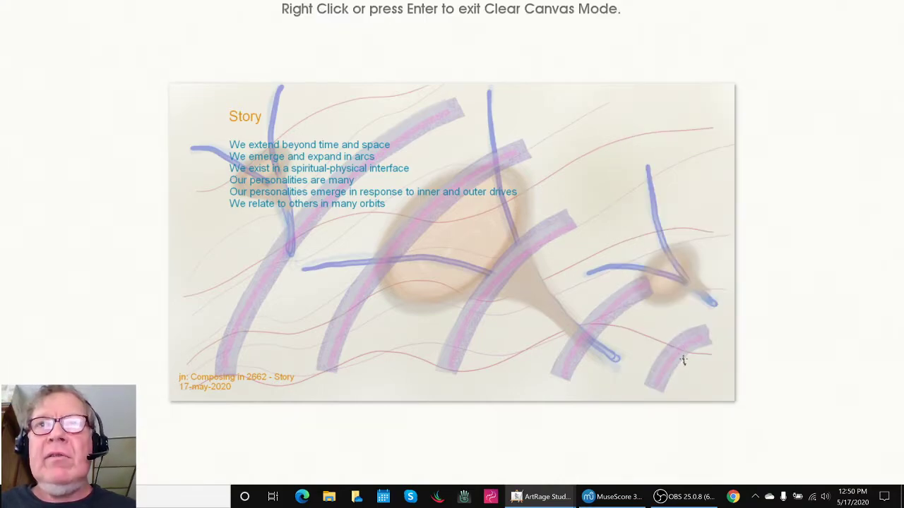
# Sketch four annotation strokes over the arcs artwork, then undo them.
pyautogui.moveTo(684, 361)
pyautogui.mouseDown()
pyautogui.moveTo(657, 376)
pyautogui.moveTo(617, 248)
pyautogui.mouseUp()
pyautogui.moveTo(634, 328)
pyautogui.mouseDown()
pyautogui.moveTo(596, 303)
pyautogui.moveTo(546, 297)
pyautogui.mouseUp()
pyautogui.moveTo(563, 344)
pyautogui.mouseDown()
pyautogui.moveTo(534, 326)
pyautogui.moveTo(544, 250)
pyautogui.mouseUp()
pyautogui.moveTo(518, 347); pyautogui.dragTo(444, 369)
pyautogui.hotkey('ctrl', 'z')
pyautogui.hotkey('ctrl', 'z')
pyautogui.hotkey('ctrl', 'z')
pyautogui.hotkey('ctrl', 'z')
pyautogui.hotkey('ctrl', 'z')
pyautogui.hotkey('ctrl', 'z')
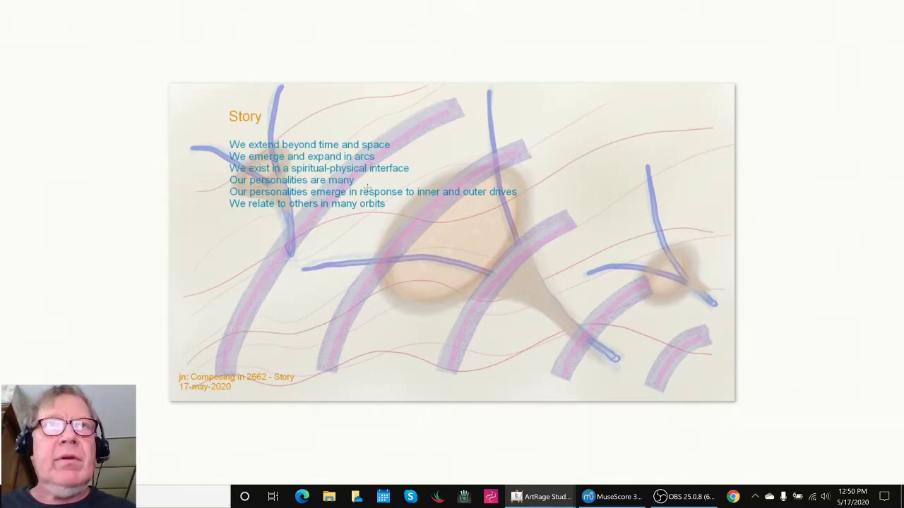
# Underline the personalities lines with a looping stroke, then switch away and back.
pyautogui.moveTo(367, 187)
pyautogui.mouseDown()
pyautogui.moveTo(300, 185)
pyautogui.moveTo(412, 197)
pyautogui.mouseUp()
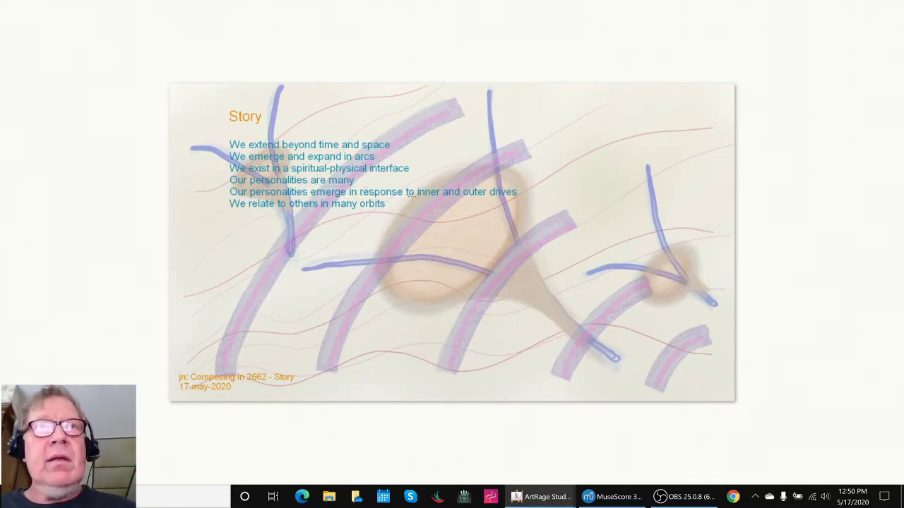
pyautogui.hotkey('alt', 'Tab')
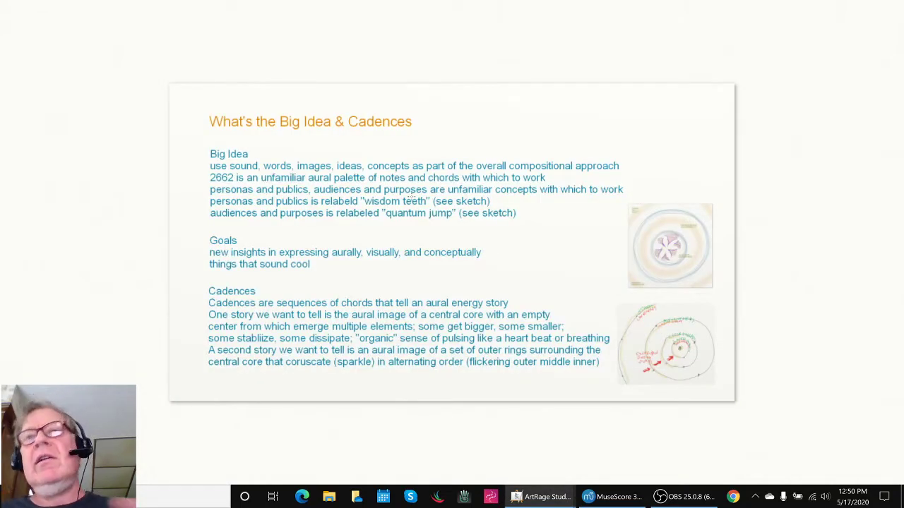
pyautogui.hotkey('alt', 'Tab')
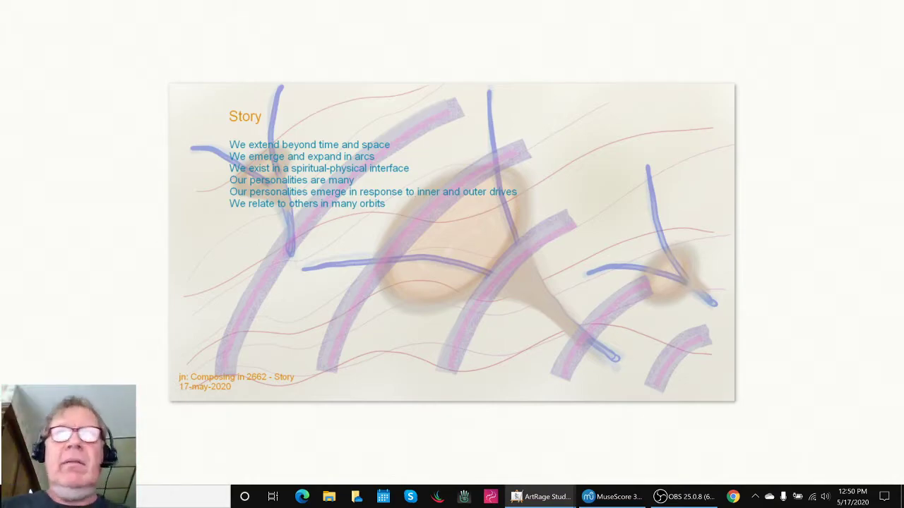
# Hide the arcs layer, show the persona sketch layer, and return to Clear Canvas view.
pyautogui.press('Tab')
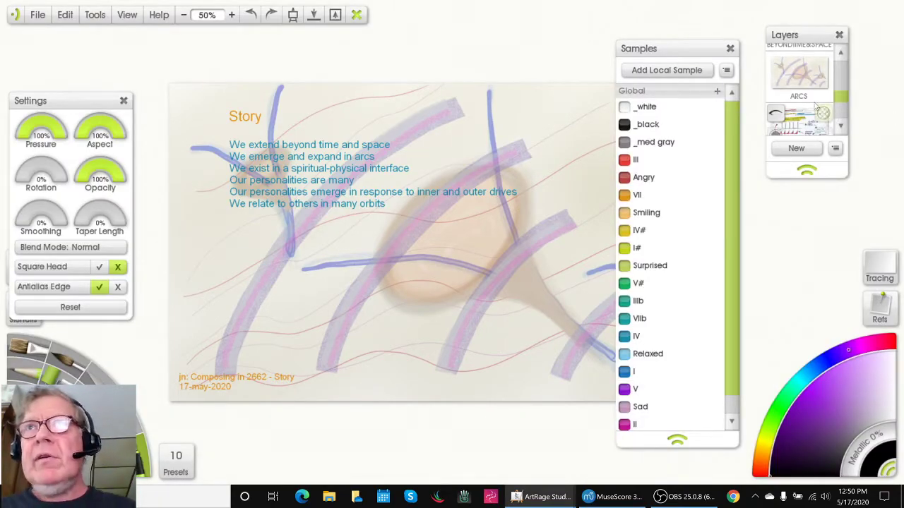
pyautogui.moveTo(779, 67)
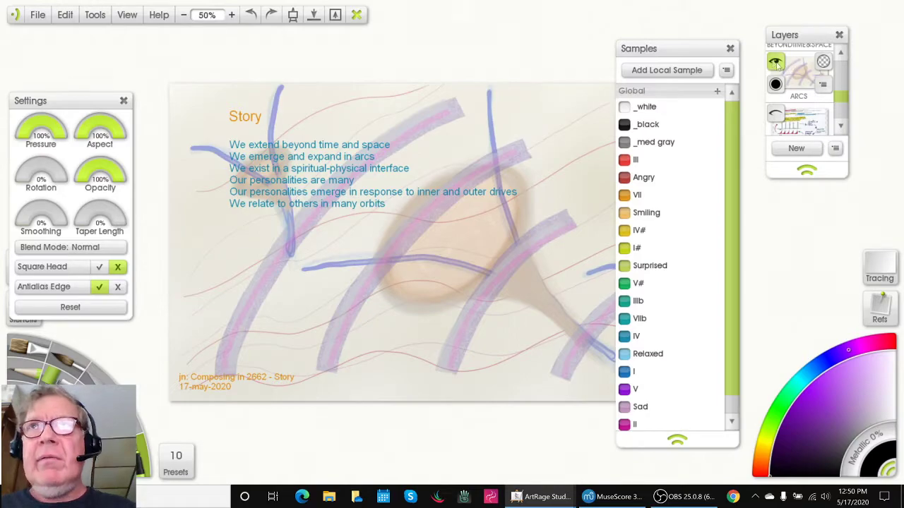
pyautogui.click(775, 63)
pyautogui.scroll(-2, 805, 104)
pyautogui.click(775, 96)
pyautogui.scroll(-2, 802, 104)
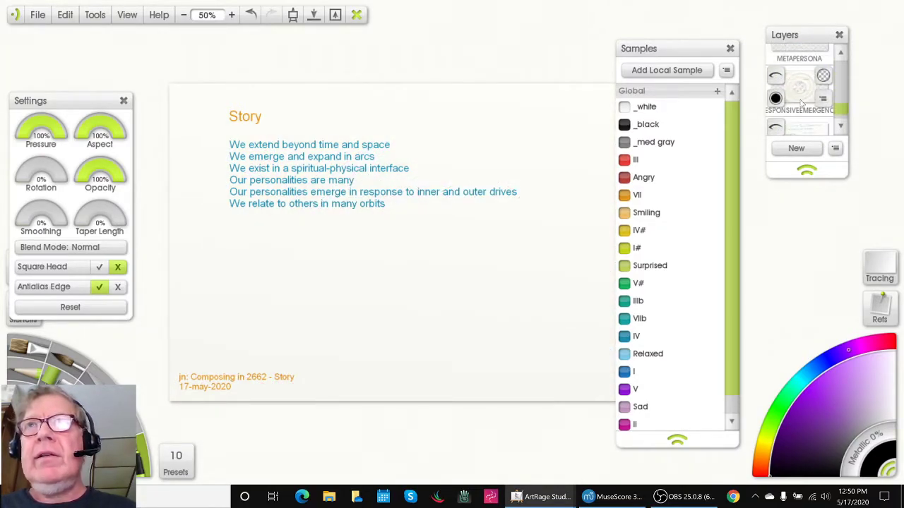
pyautogui.click(777, 76)
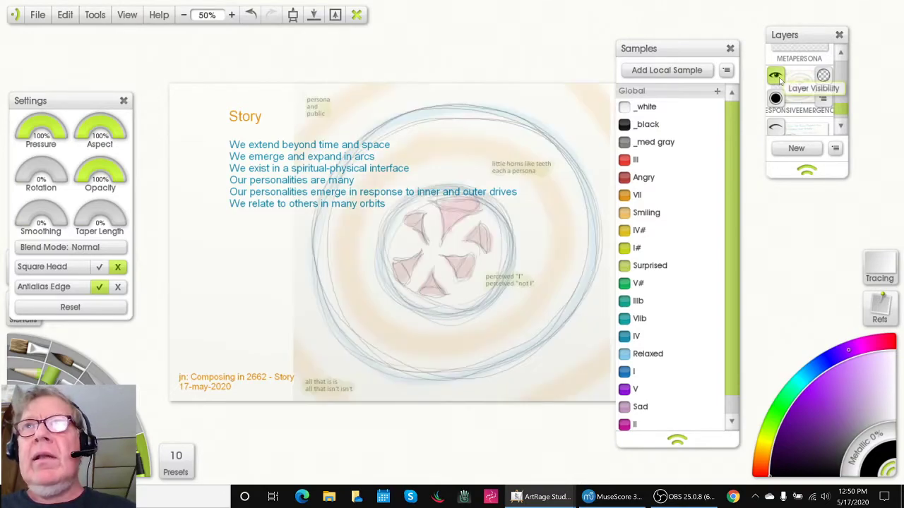
pyautogui.press('Tab')
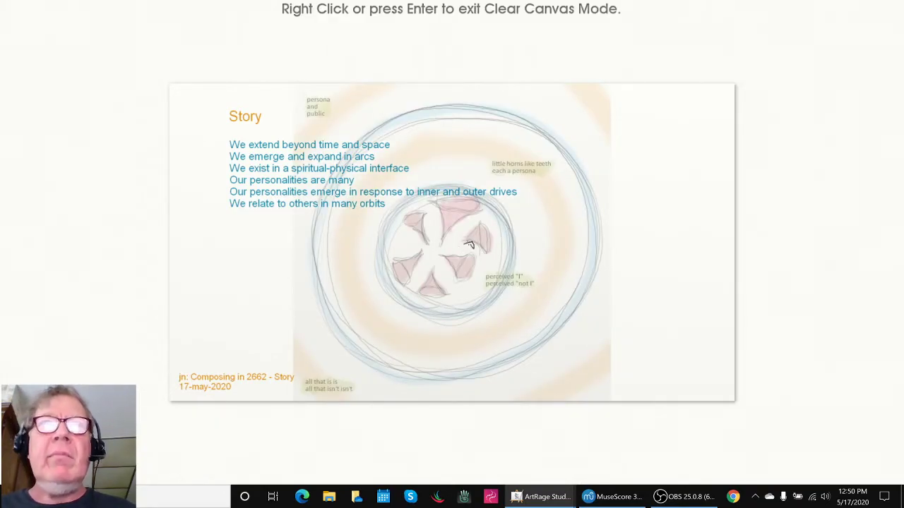
# Draw freehand loops around the persona circles, then undo the annotations.
pyautogui.moveTo(423, 207)
pyautogui.mouseDown()
pyautogui.moveTo(460, 292)
pyautogui.moveTo(380, 259)
pyautogui.moveTo(415, 206)
pyautogui.mouseUp()
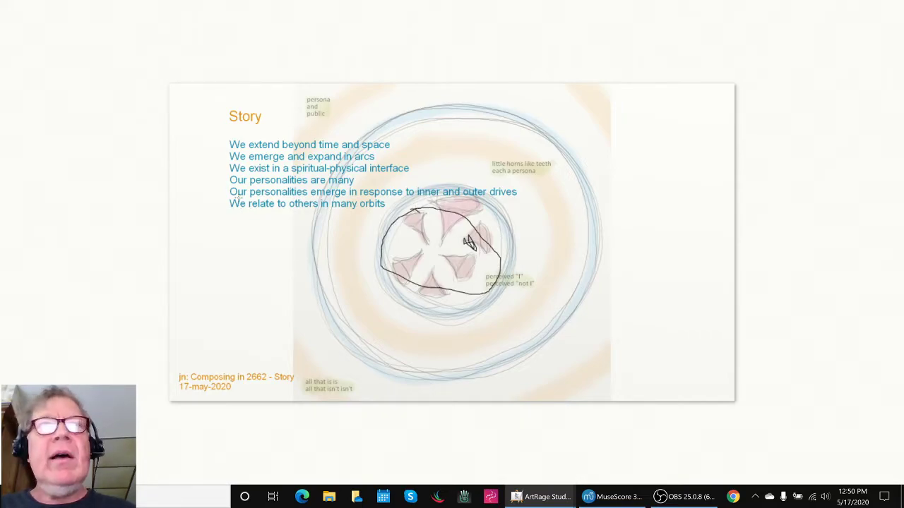
pyautogui.moveTo(393, 184)
pyautogui.mouseDown()
pyautogui.moveTo(512, 179)
pyautogui.moveTo(530, 196)
pyautogui.moveTo(472, 214)
pyautogui.moveTo(429, 169)
pyautogui.mouseUp()
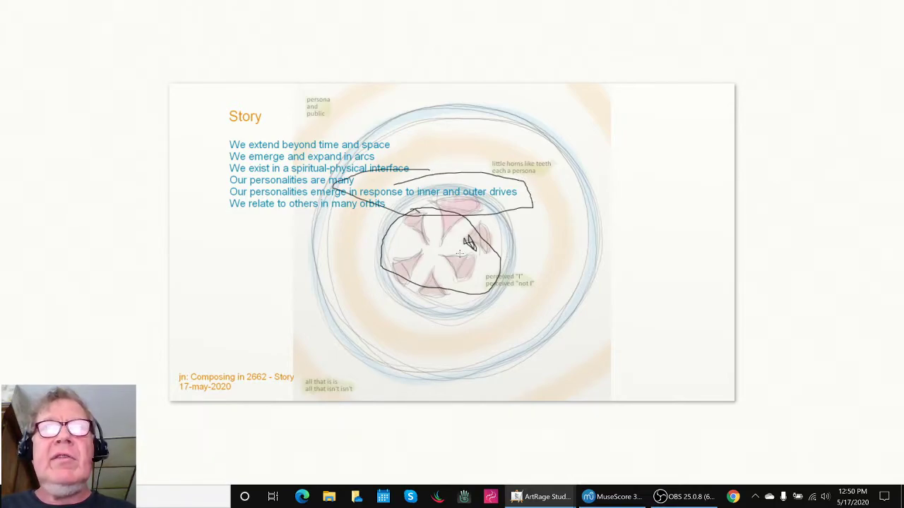
pyautogui.moveTo(423, 213)
pyautogui.mouseDown()
pyautogui.moveTo(435, 253)
pyautogui.moveTo(454, 259)
pyautogui.moveTo(432, 236)
pyautogui.moveTo(484, 267)
pyautogui.moveTo(548, 279)
pyautogui.moveTo(519, 300)
pyautogui.moveTo(466, 290)
pyautogui.moveTo(474, 269)
pyautogui.moveTo(510, 267)
pyautogui.mouseUp()
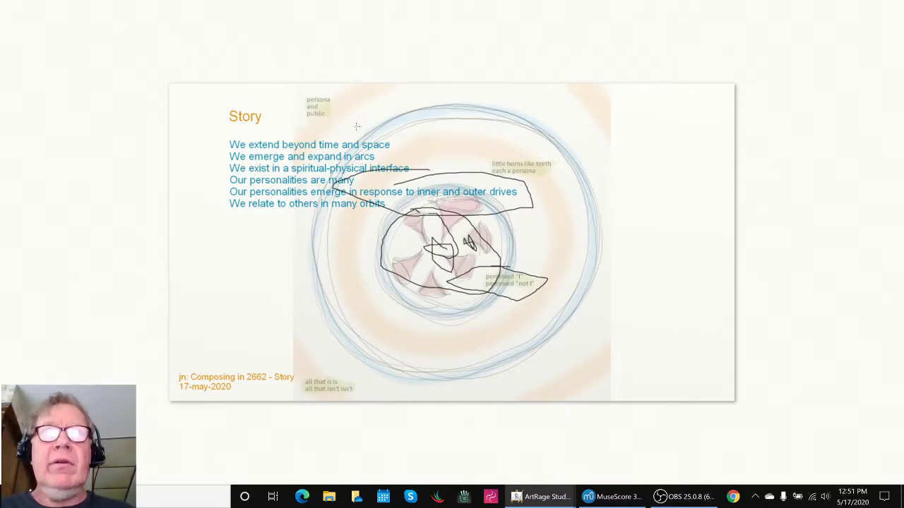
pyautogui.moveTo(348, 131)
pyautogui.mouseDown()
pyautogui.moveTo(298, 260)
pyautogui.moveTo(383, 394)
pyautogui.moveTo(575, 381)
pyautogui.moveTo(597, 192)
pyautogui.moveTo(498, 104)
pyautogui.moveTo(360, 132)
pyautogui.moveTo(319, 355)
pyautogui.mouseUp()
pyautogui.moveTo(415, 263); pyautogui.dragTo(443, 248)
pyautogui.moveTo(403, 149)
pyautogui.mouseDown()
pyautogui.moveTo(354, 370)
pyautogui.moveTo(536, 161)
pyautogui.mouseUp()
pyautogui.hotkey('ctrl', 'z')
pyautogui.hotkey('ctrl', 'z')
pyautogui.hotkey('ctrl', 'z')
pyautogui.hotkey('ctrl', 'z')
pyautogui.hotkey('ctrl', 'z')
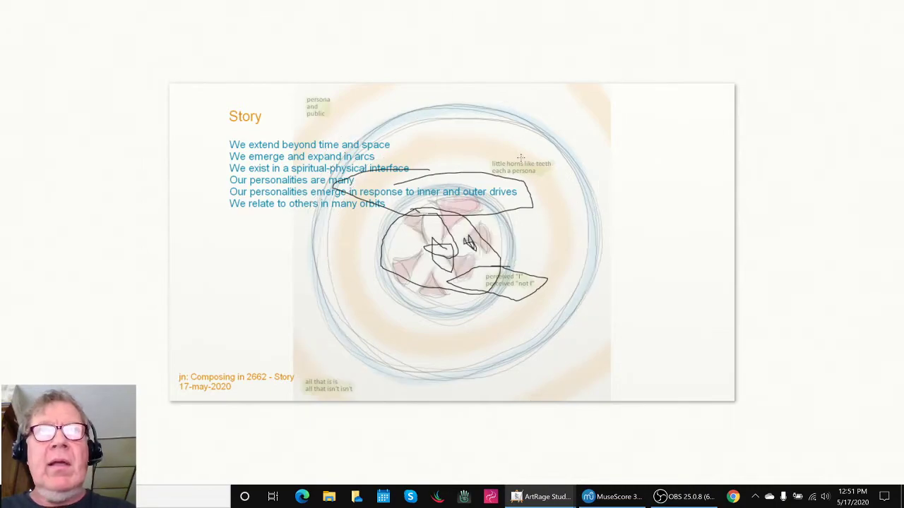
pyautogui.hotkey('ctrl', 'z')
pyautogui.hotkey('ctrl', 'z')
pyautogui.hotkey('ctrl', 'z')
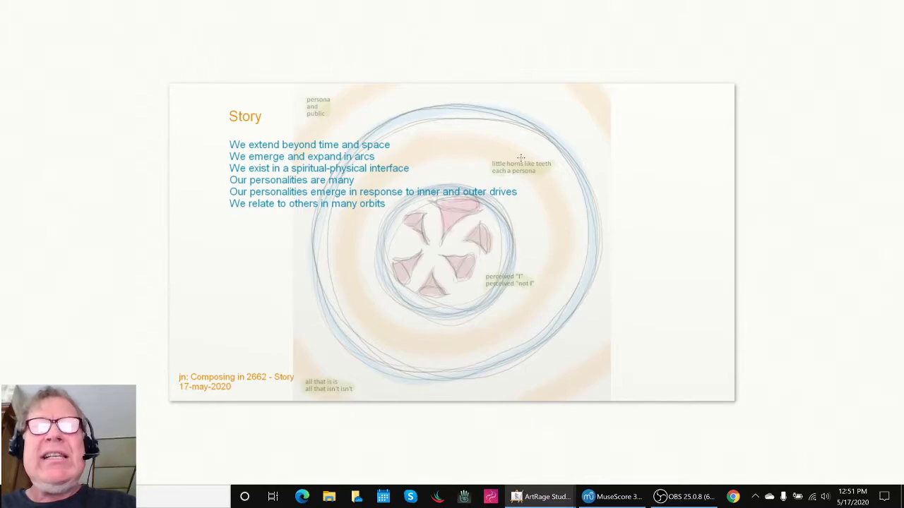
pyautogui.press('Right')
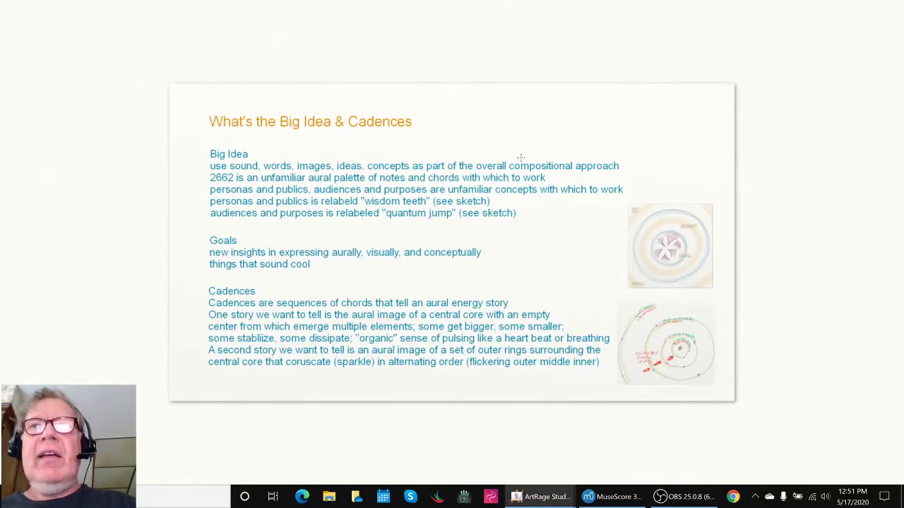
pyautogui.press('Left')
pyautogui.press('Tab')
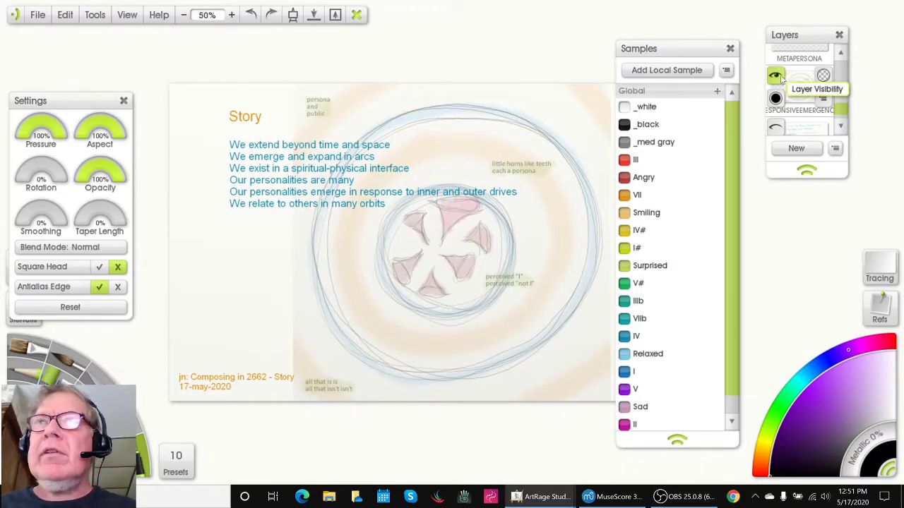
pyautogui.click(775, 75)
pyautogui.scroll(-1, 798, 99)
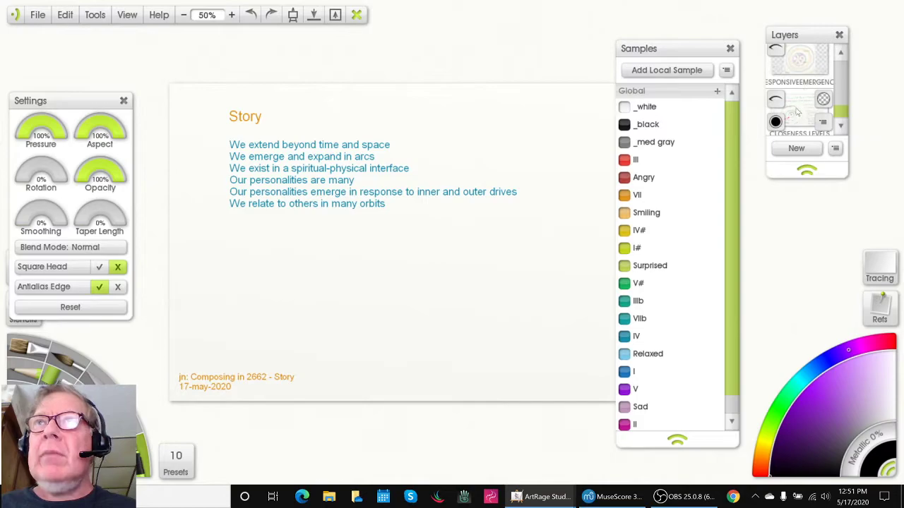
pyautogui.click(775, 98)
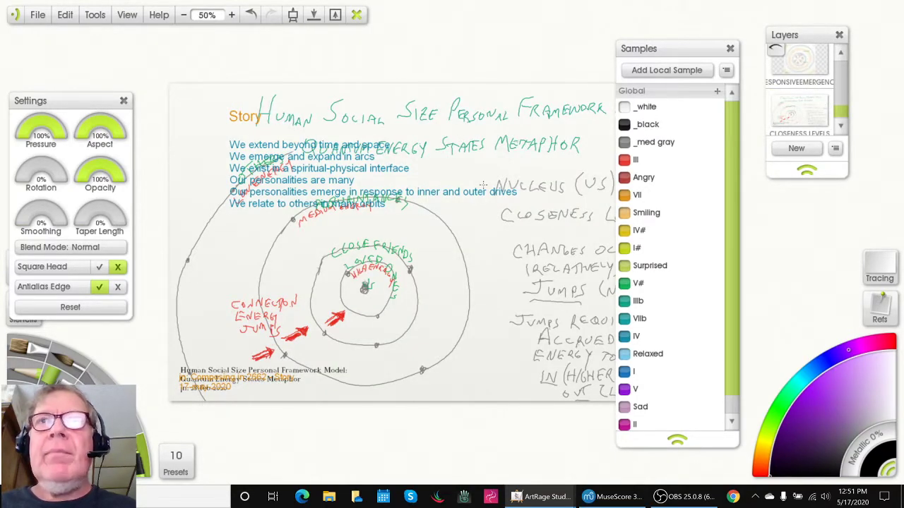
pyautogui.press('Tab')
pyautogui.rightClick(487, 184)
pyautogui.press('Tab')
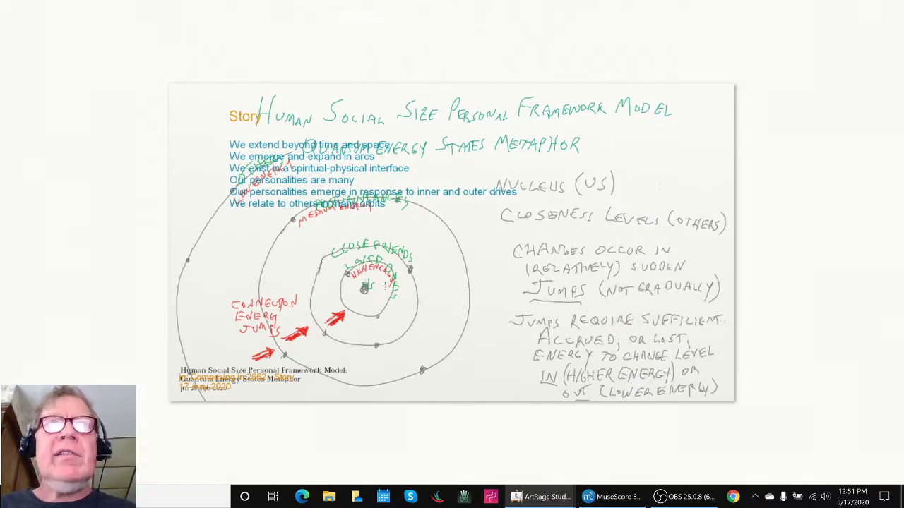
pyautogui.moveTo(288, 196)
pyautogui.mouseDown()
pyautogui.moveTo(399, 196)
pyautogui.moveTo(339, 212)
pyautogui.moveTo(277, 201)
pyautogui.moveTo(300, 193)
pyautogui.mouseUp()
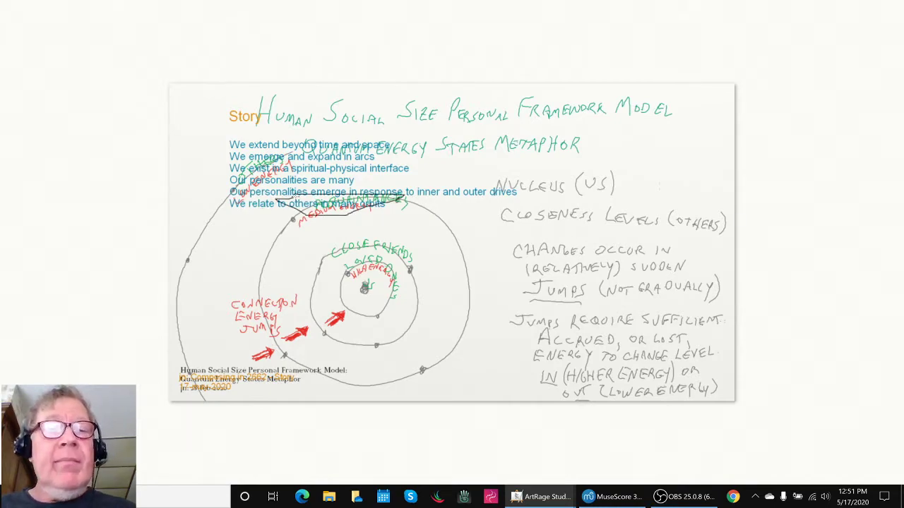
pyautogui.hotkey('ctrl', 'z')
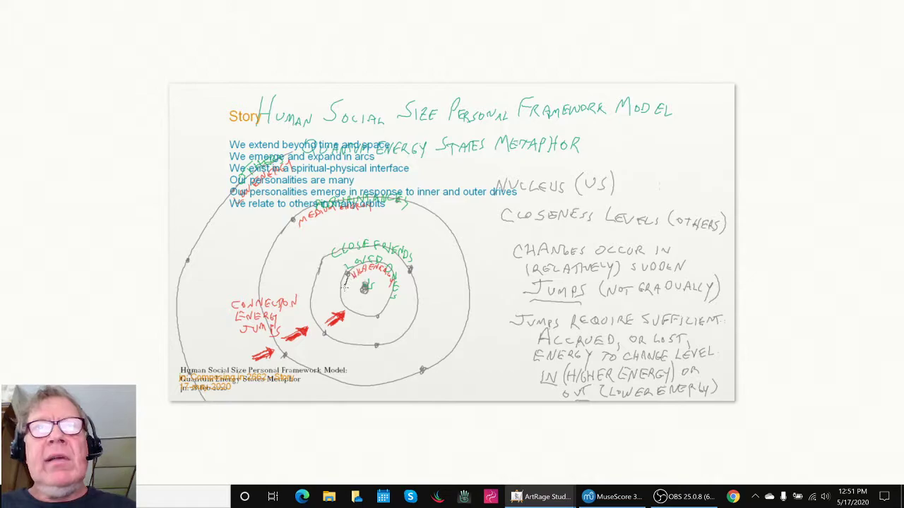
pyautogui.moveTo(345, 283)
pyautogui.mouseDown()
pyautogui.moveTo(400, 302)
pyautogui.moveTo(368, 257)
pyautogui.moveTo(332, 295)
pyautogui.moveTo(407, 313)
pyautogui.moveTo(404, 269)
pyautogui.moveTo(332, 265)
pyautogui.moveTo(329, 278)
pyautogui.moveTo(361, 311)
pyautogui.mouseUp()
pyautogui.hotkey('ctrl', 'z')
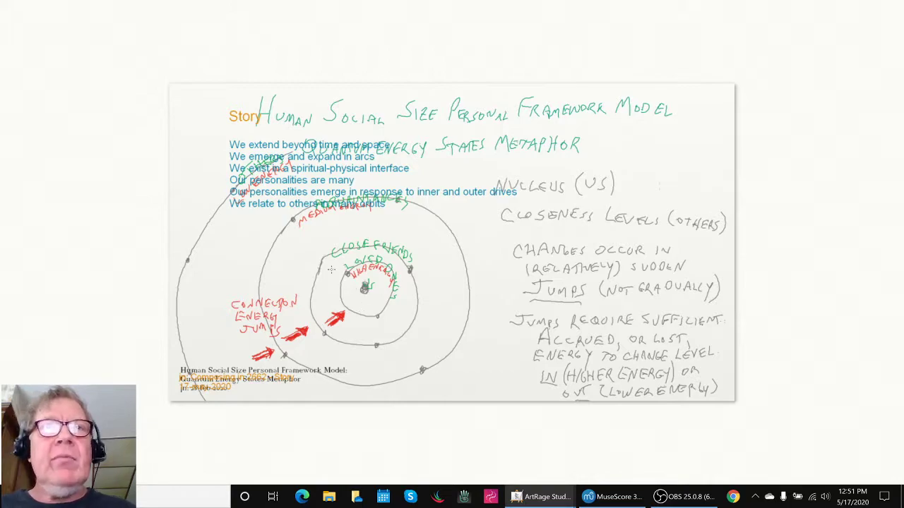
pyautogui.moveTo(311, 271)
pyautogui.mouseDown()
pyautogui.moveTo(309, 321)
pyautogui.moveTo(338, 352)
pyautogui.moveTo(380, 358)
pyautogui.moveTo(416, 332)
pyautogui.moveTo(437, 280)
pyautogui.moveTo(410, 249)
pyautogui.moveTo(335, 245)
pyautogui.moveTo(316, 269)
pyautogui.moveTo(312, 311)
pyautogui.mouseUp()
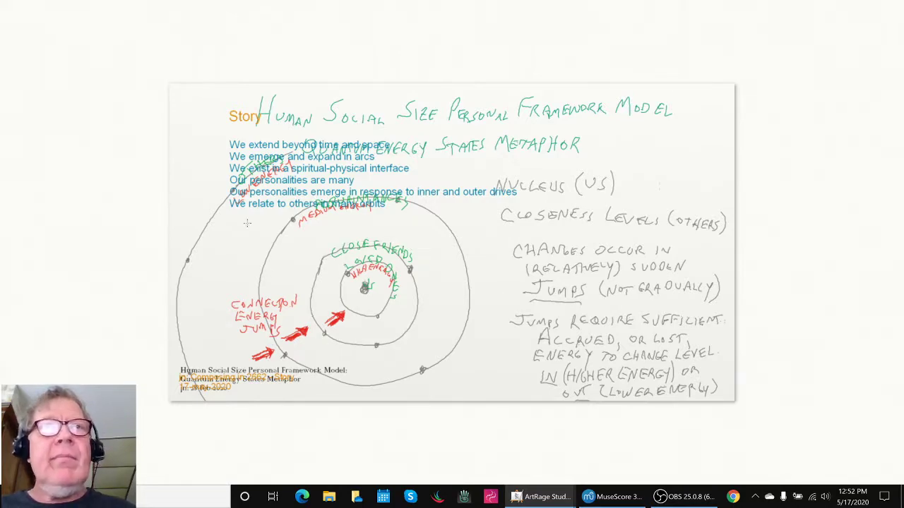
pyautogui.moveTo(280, 221)
pyautogui.mouseDown()
pyautogui.moveTo(267, 250)
pyautogui.moveTo(261, 296)
pyautogui.moveTo(289, 365)
pyautogui.moveTo(435, 394)
pyautogui.moveTo(486, 265)
pyautogui.moveTo(436, 206)
pyautogui.moveTo(272, 206)
pyautogui.moveTo(271, 248)
pyautogui.mouseUp()
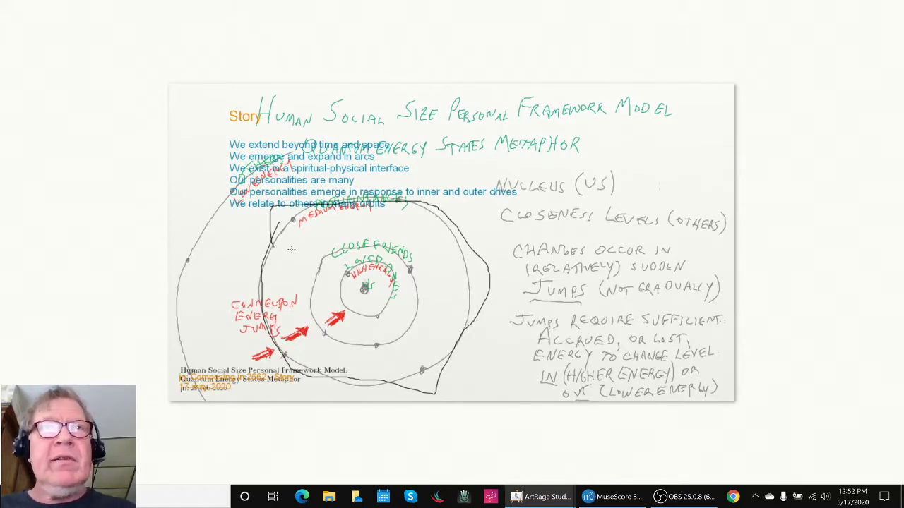
pyautogui.hotkey('ctrl', 'z')
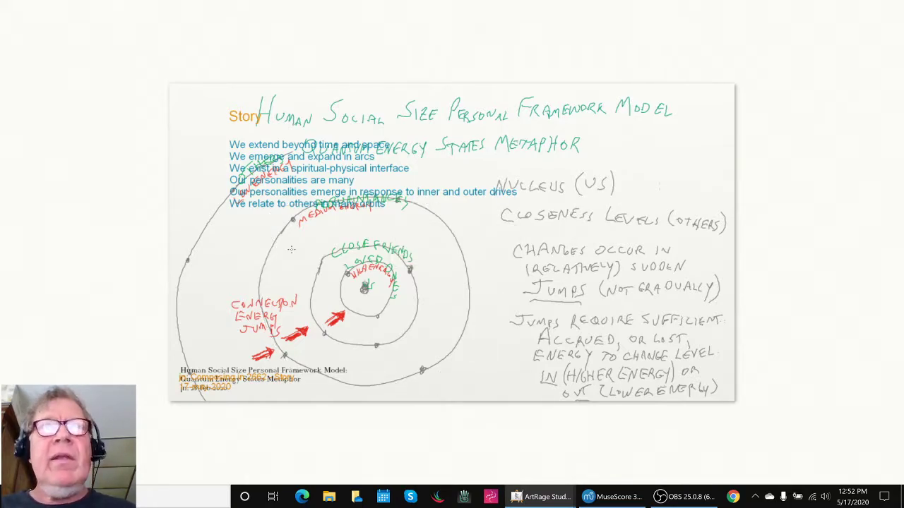
pyautogui.moveTo(343, 130)
pyautogui.mouseDown()
pyautogui.moveTo(247, 175)
pyautogui.moveTo(193, 292)
pyautogui.moveTo(204, 356)
pyautogui.mouseUp()
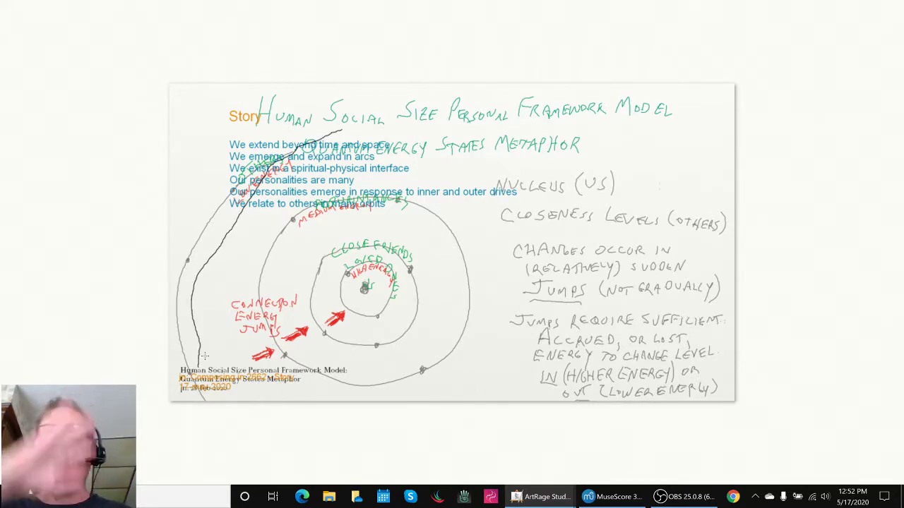
pyautogui.hotkey('ctrl', 'z')
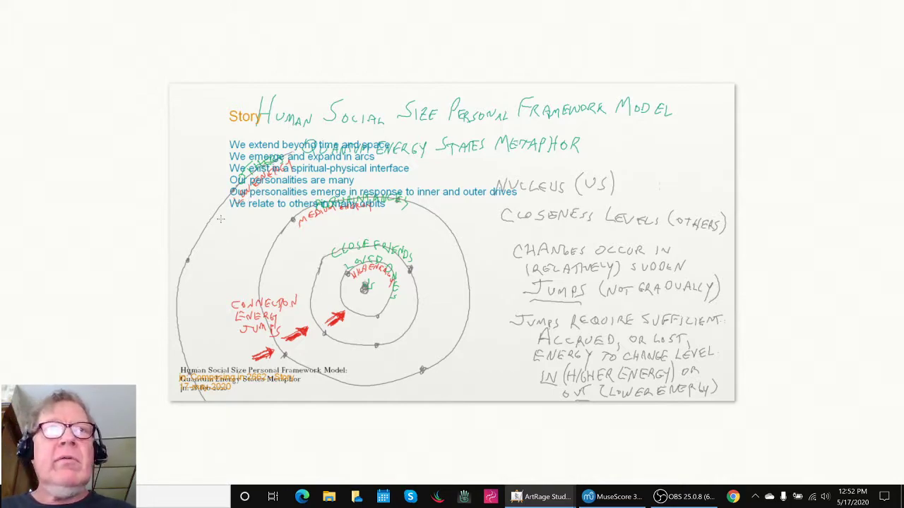
pyautogui.moveTo(233, 207)
pyautogui.mouseDown()
pyautogui.moveTo(426, 201)
pyautogui.moveTo(393, 210)
pyautogui.moveTo(241, 212)
pyautogui.mouseUp()
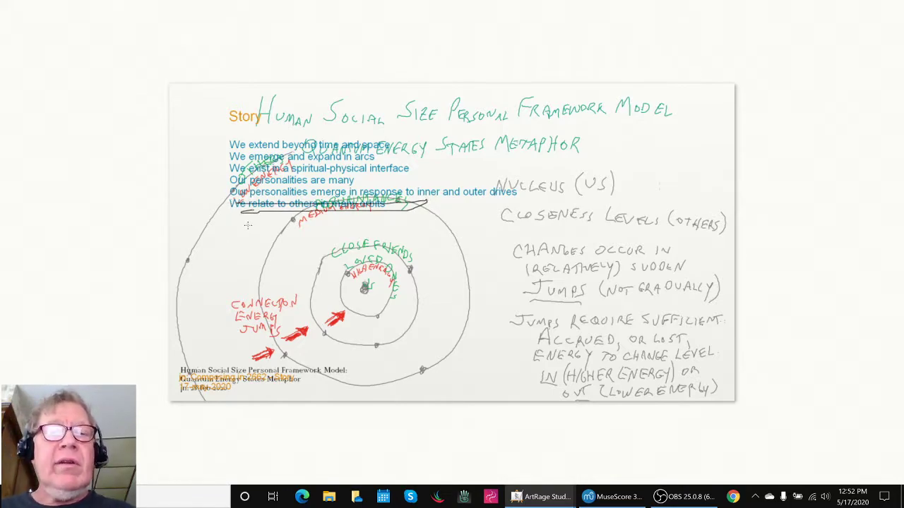
pyautogui.hotkey('ctrl', 'z')
pyautogui.press('Tab')
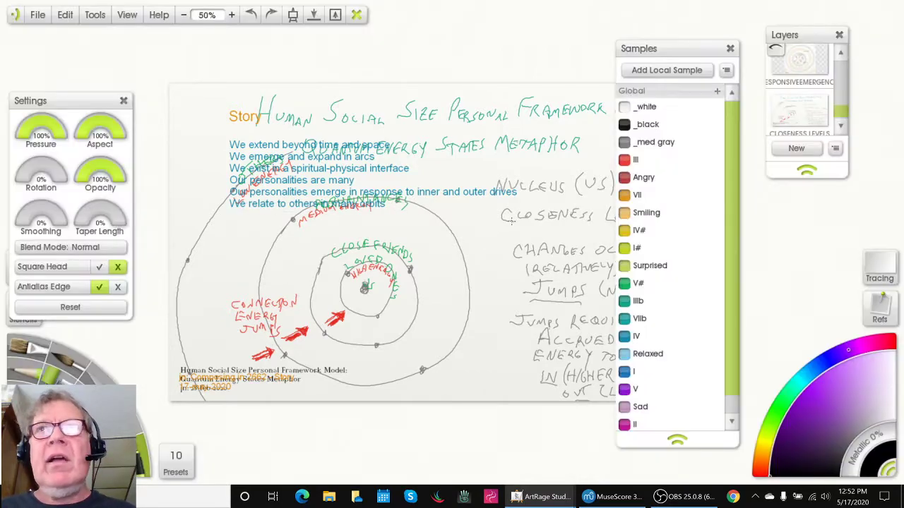
# Hide the social size framework layer, show BEYONDTIME&SPACE, and view the canvas panel-free.
pyautogui.click(775, 93)
pyautogui.scroll(-1, 803, 108)
pyautogui.scroll(-5, 803, 108)
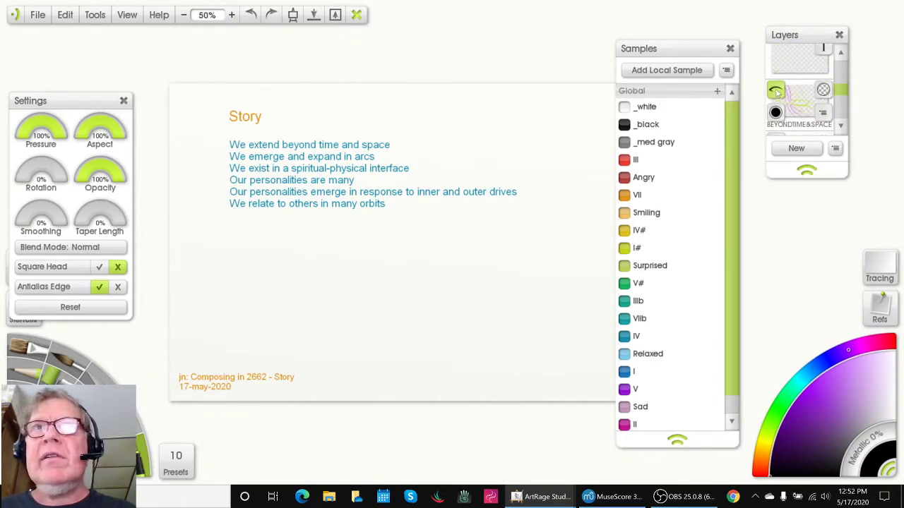
pyautogui.click(775, 90)
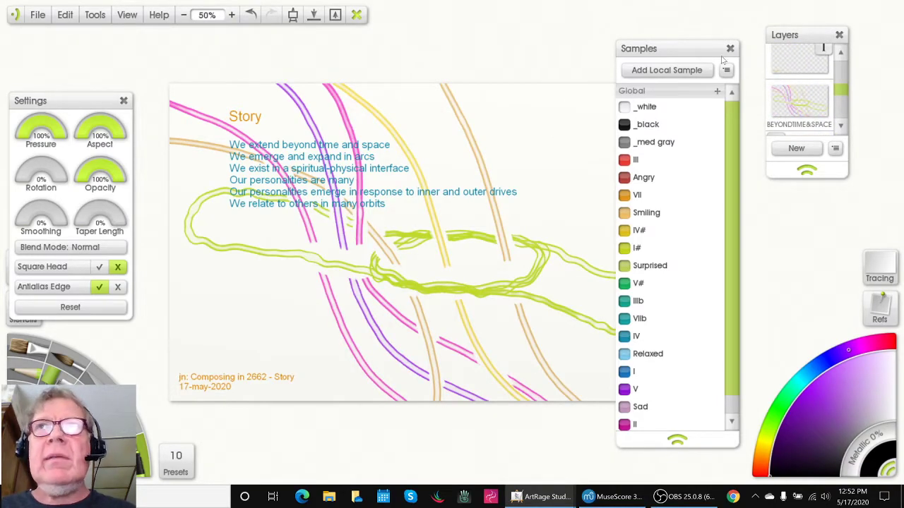
pyautogui.press('Tab')
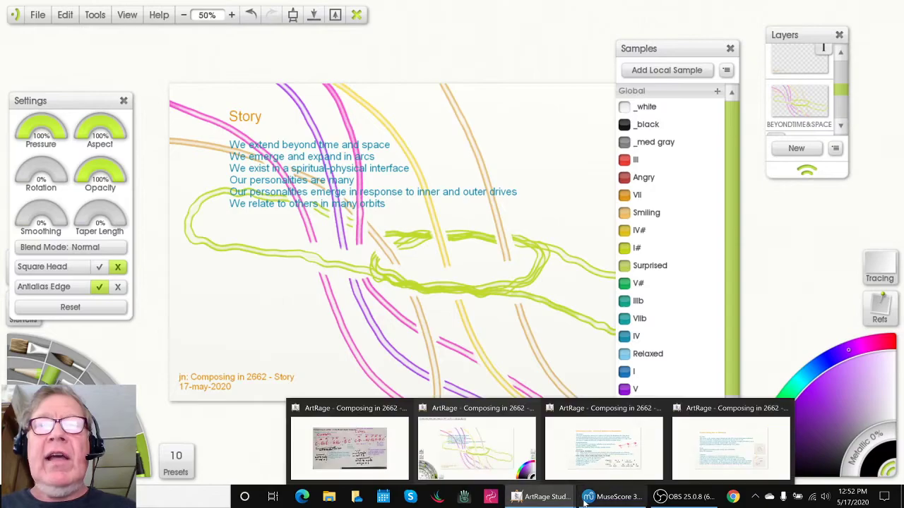
# Bring MuseScore forward and page through the left-pane score tabs, ending on 2662 - Melody Model.
pyautogui.click(611, 497)
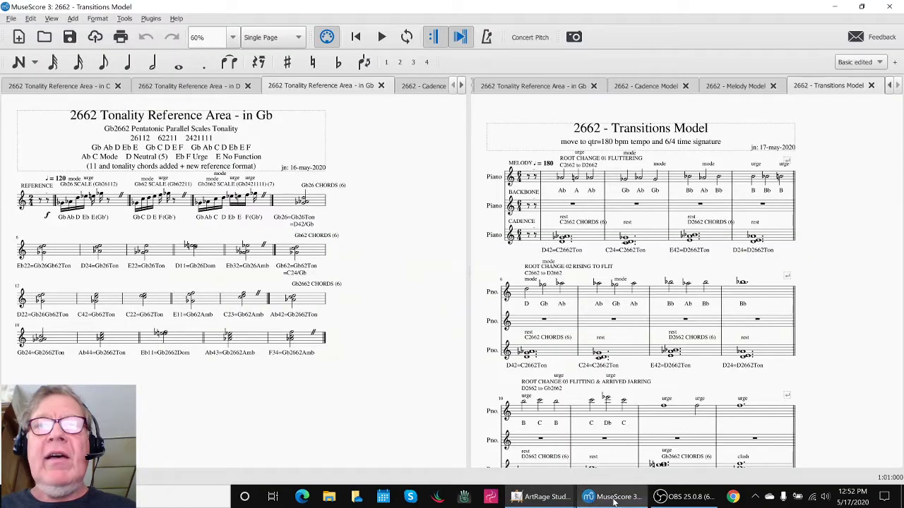
pyautogui.click(560, 205)
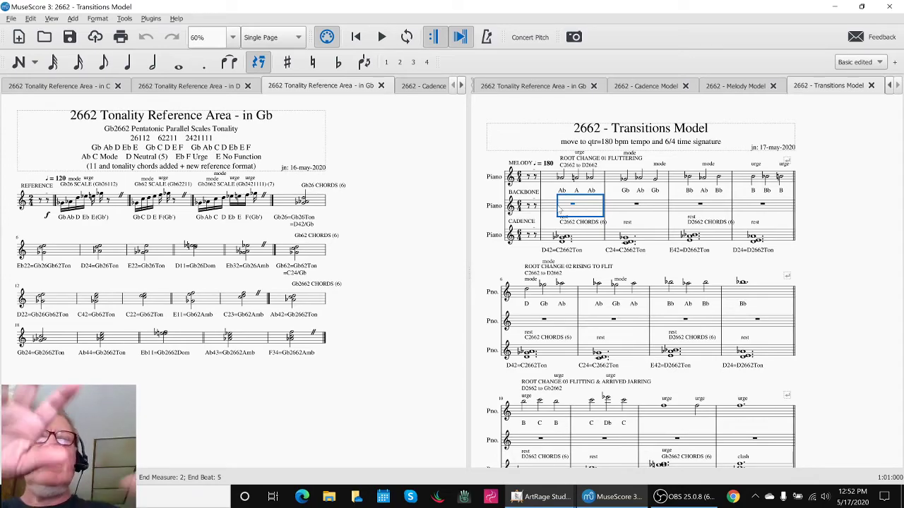
pyautogui.click(423, 86)
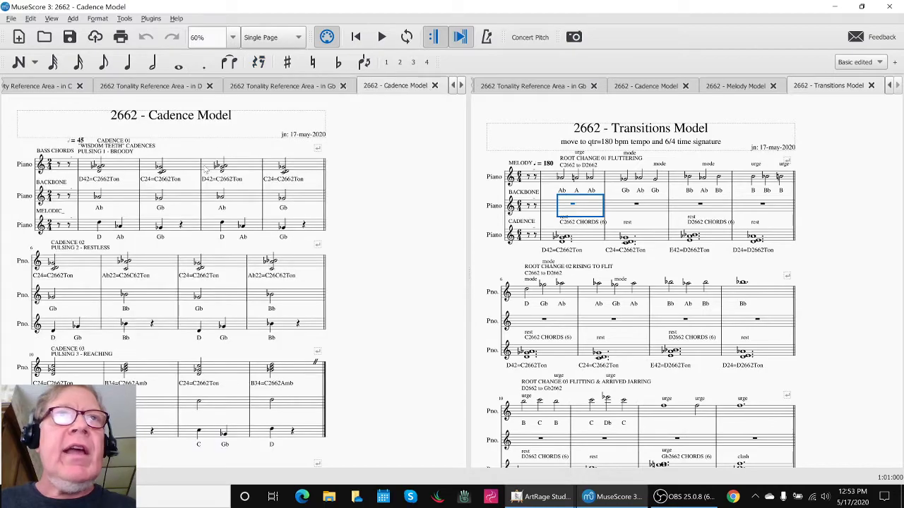
pyautogui.click(460, 85)
pyautogui.click(394, 86)
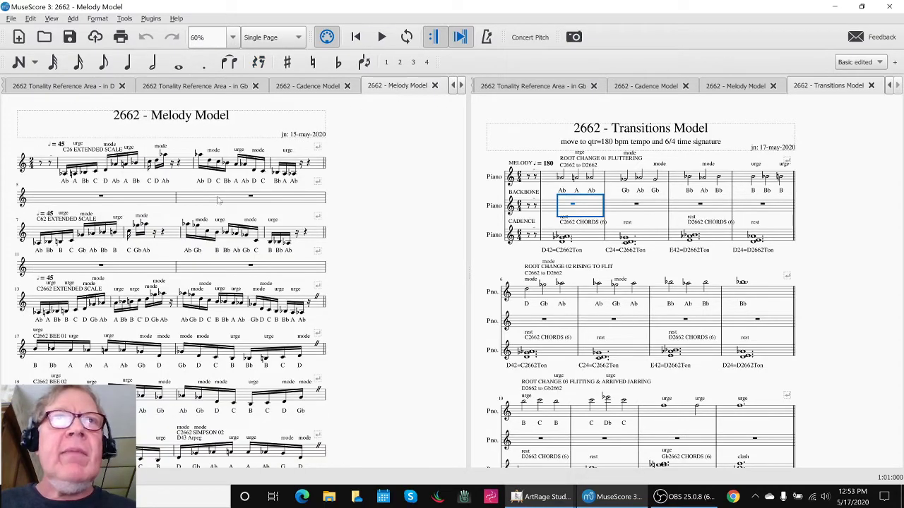
pyautogui.click(460, 85)
pyautogui.click(404, 86)
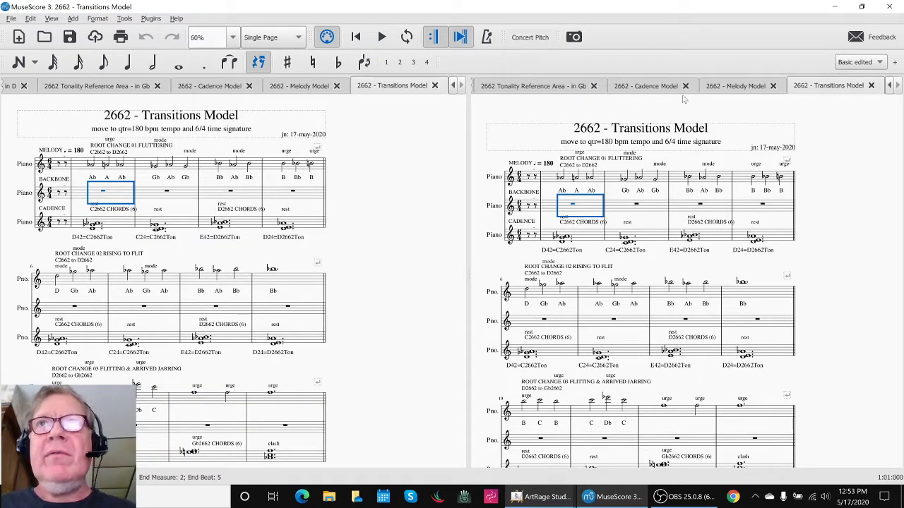
pyautogui.click(303, 87)
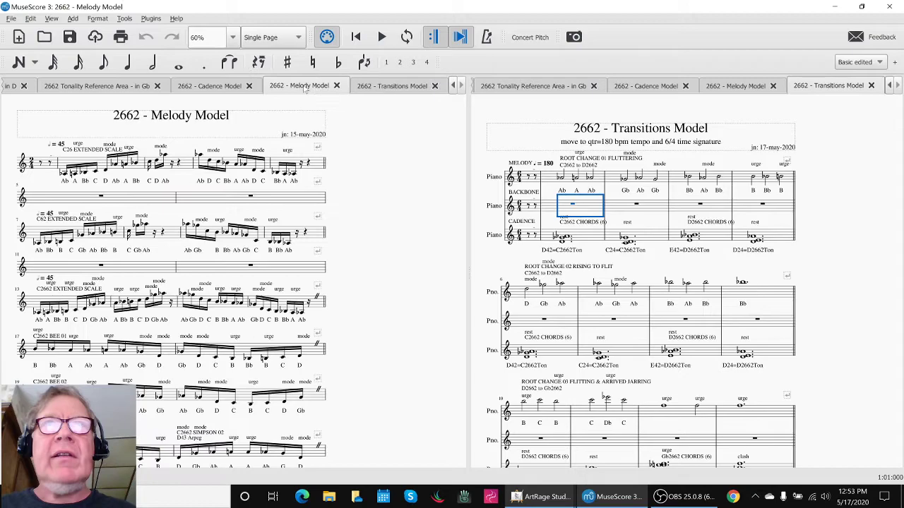
pyautogui.click(581, 207)
# Select and clear measures on the Cadence staff and at ROOT CHANGE 02.
pyautogui.click(494, 257)
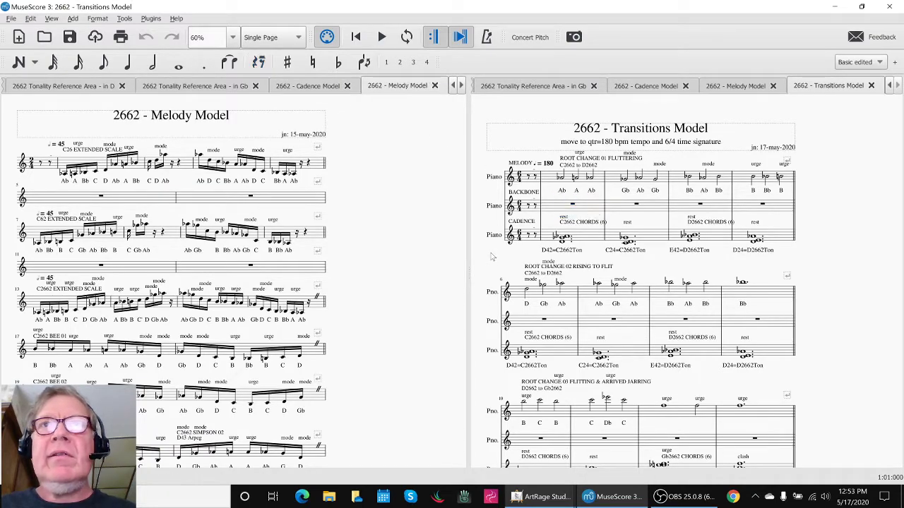
pyautogui.click(587, 239)
pyautogui.click(506, 259)
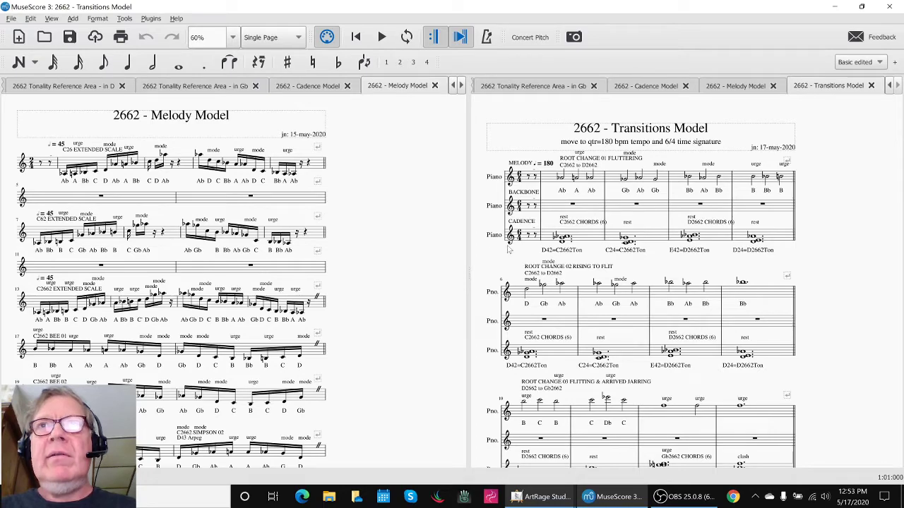
pyautogui.click(569, 301)
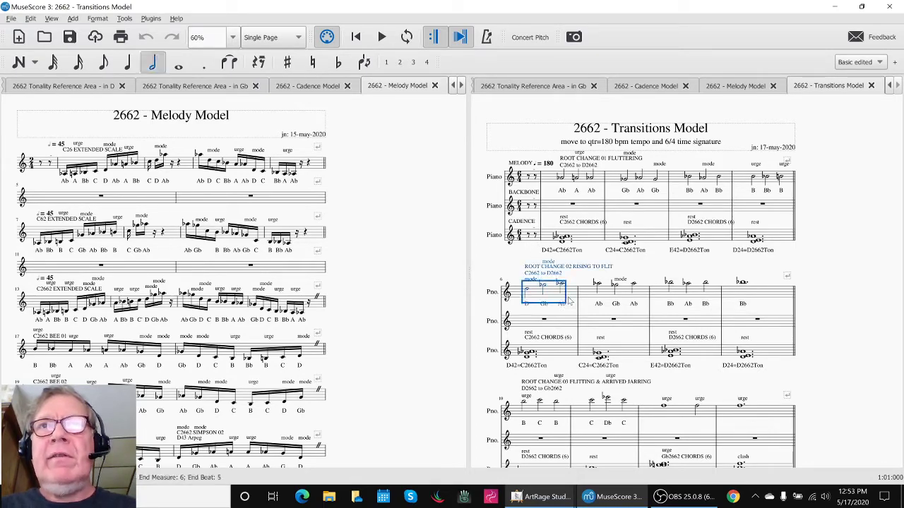
pyautogui.click(565, 438)
pyautogui.click(578, 238)
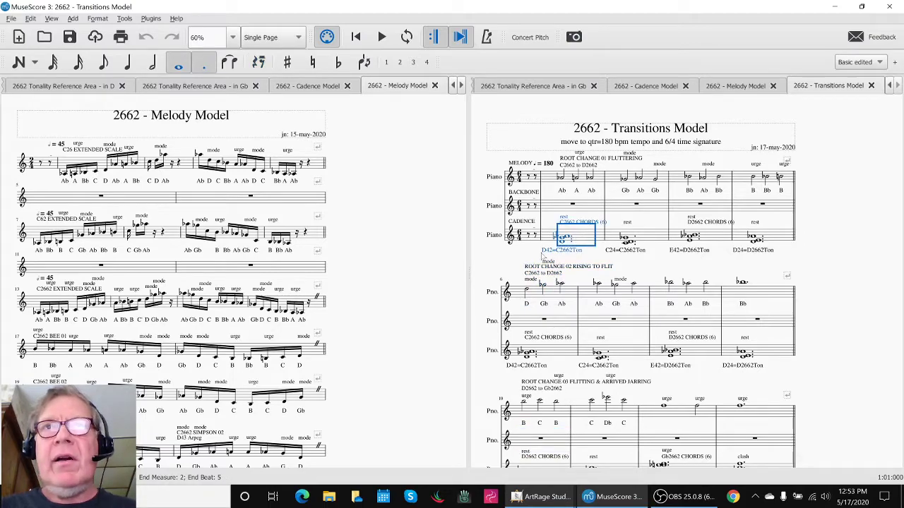
pyautogui.click(493, 274)
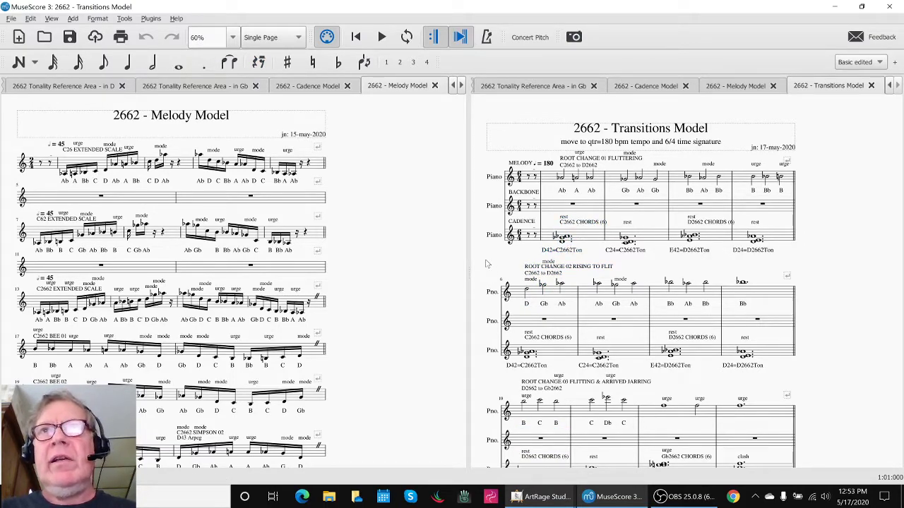
# Play the root-change passages, stop, then replay from measure 14 (ROOT CHANGE 04 FLITTING BACK).
pyautogui.press('space')
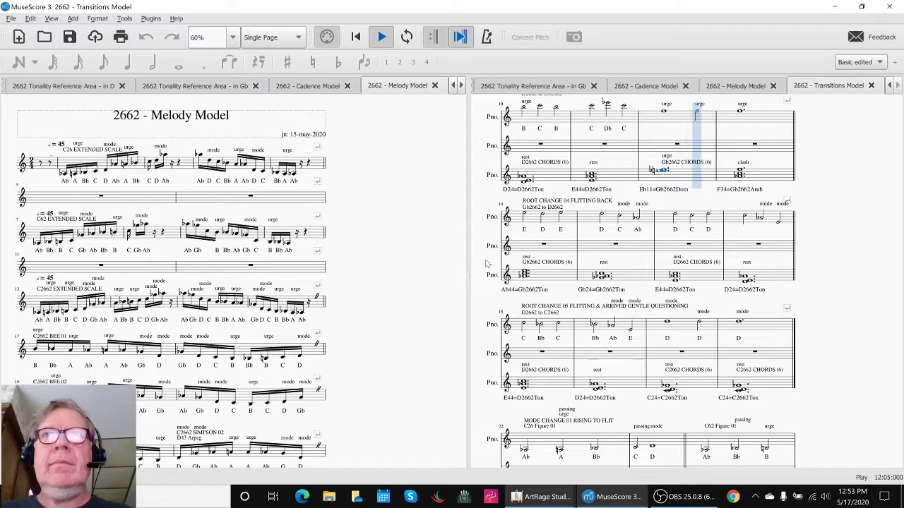
pyautogui.press('space')
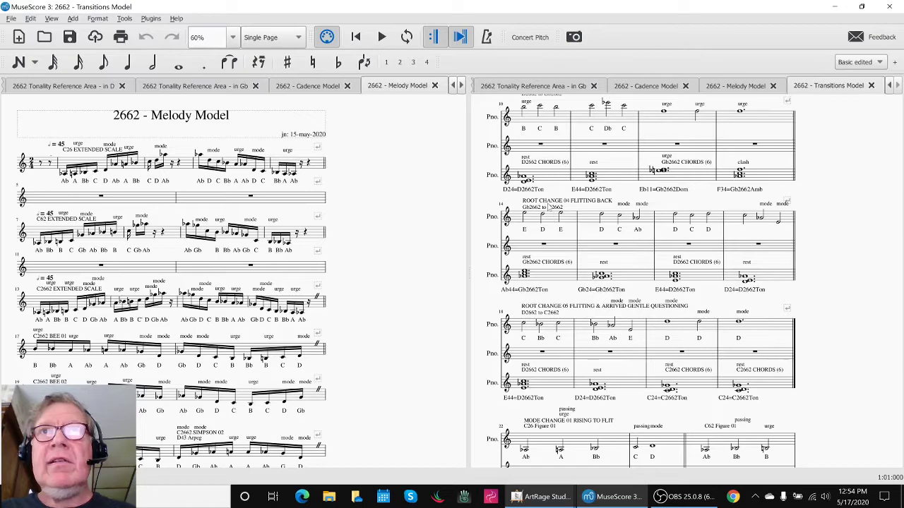
pyautogui.click(551, 222)
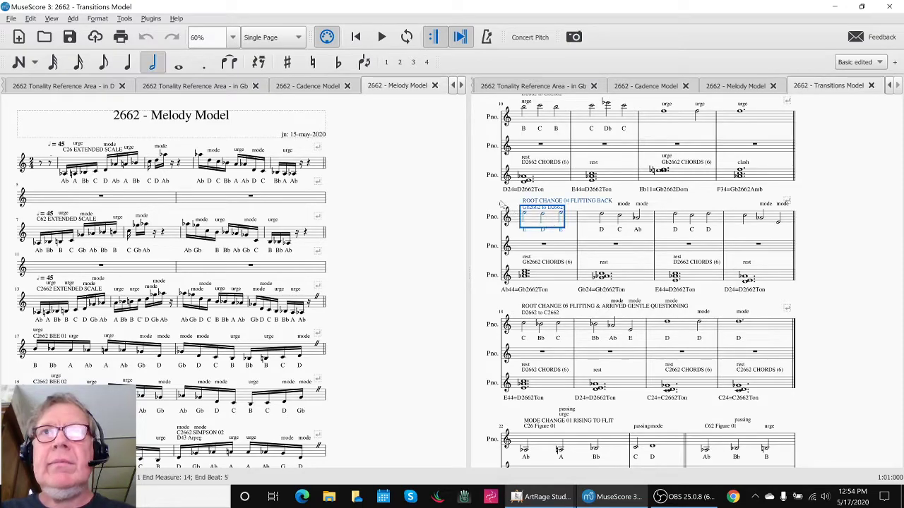
pyautogui.press('space')
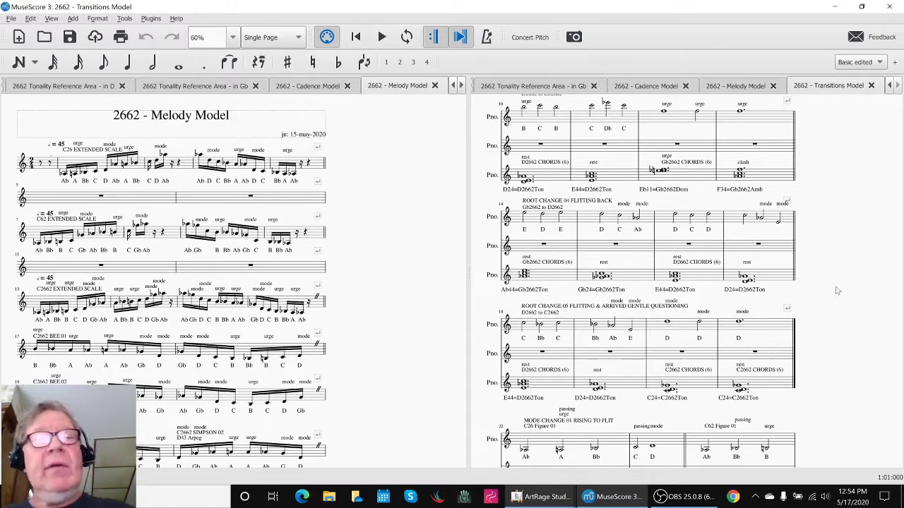
# Save the ArtRage Bee Fast! slide and switch back to MuseScore.
pyautogui.hotkey('alt', 'Tab')
pyautogui.hotkey('alt', 'Tab')
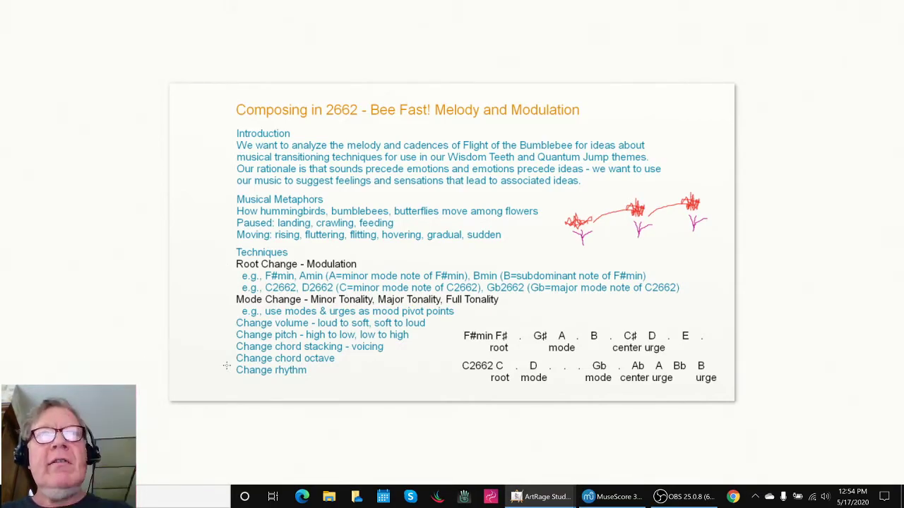
pyautogui.hotkey('ctrl', 's')
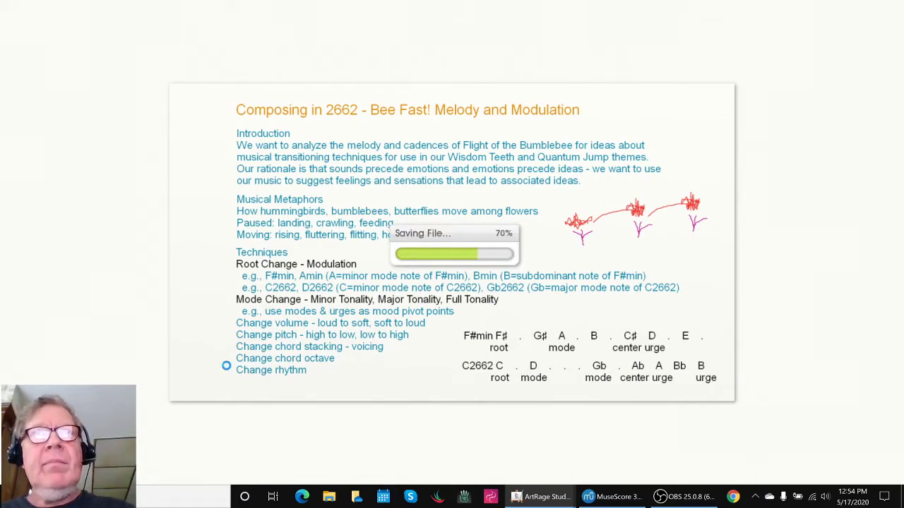
pyautogui.hotkey('alt', 'Tab')
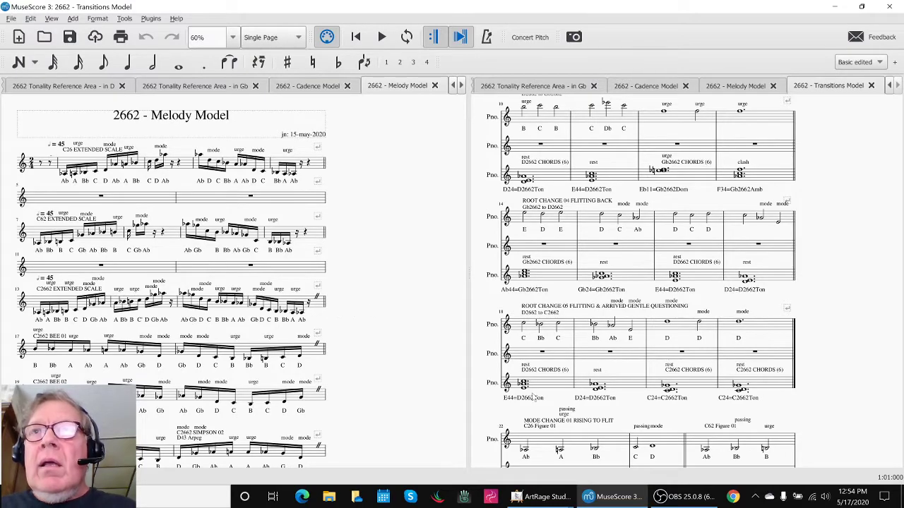
# Select measure 22 on the top staff, play Mode Change 01 Rising to Flit, then stop.
pyautogui.scroll(-5, 538, 369)
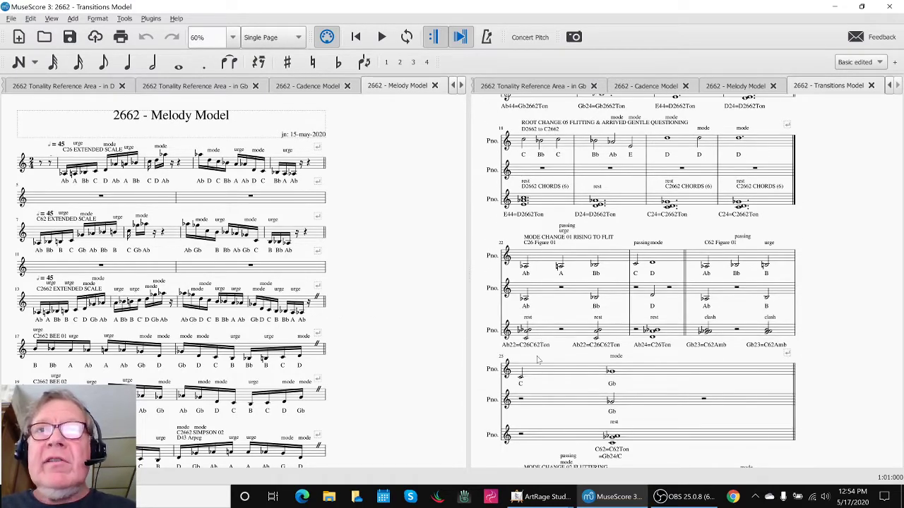
pyautogui.click(540, 262)
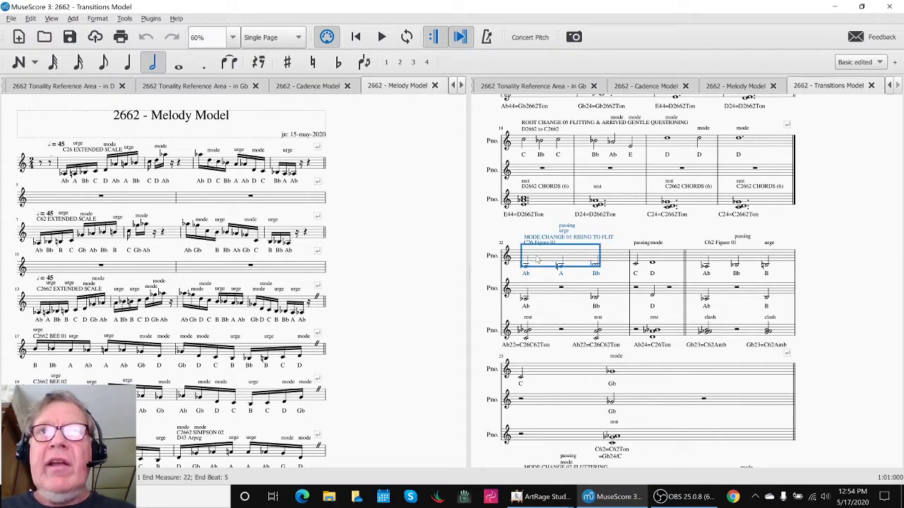
pyautogui.click(693, 258)
pyautogui.click(542, 256)
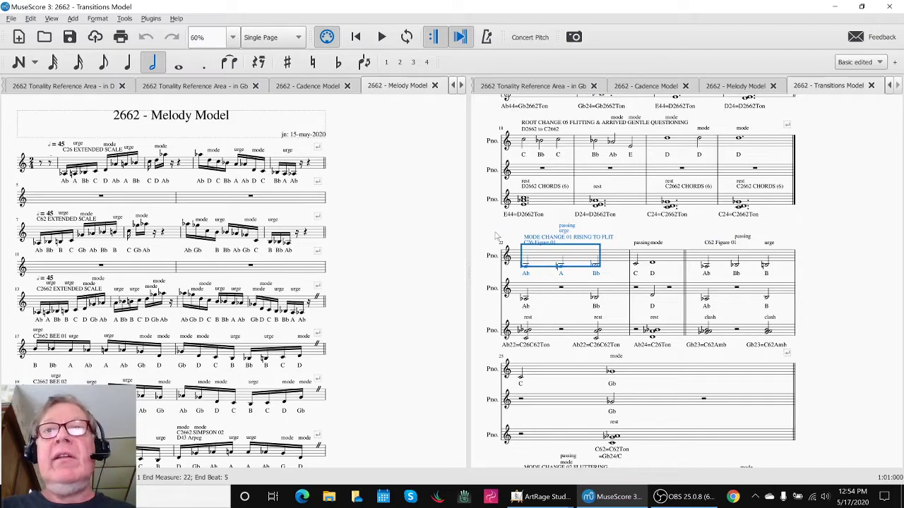
pyautogui.press('space')
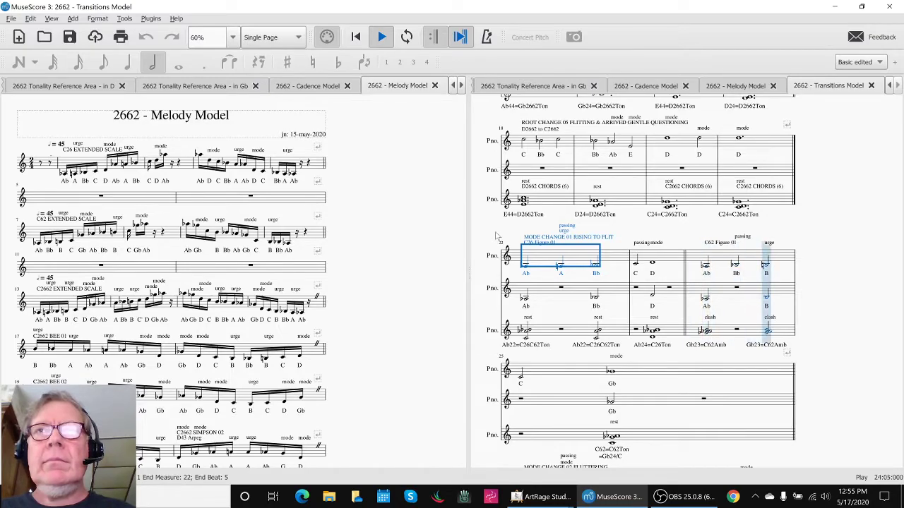
pyautogui.press('space')
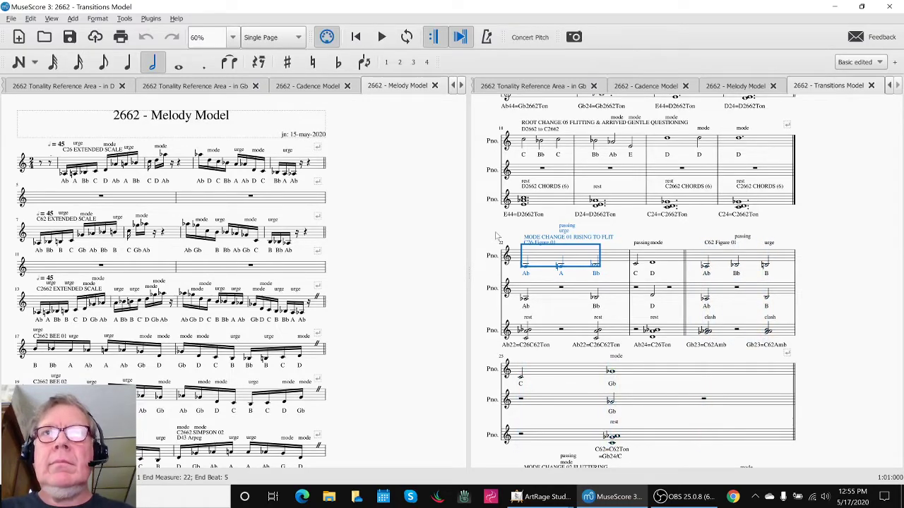
# Play the Mode Change 02 passage from measure 26, then stop playback.
pyautogui.scroll(-10, 497, 236)
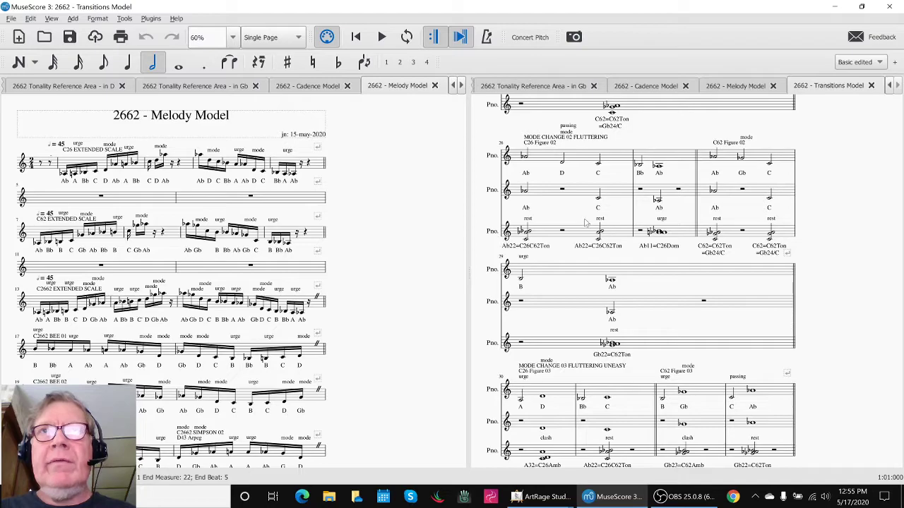
pyautogui.click(547, 195)
pyautogui.press('space')
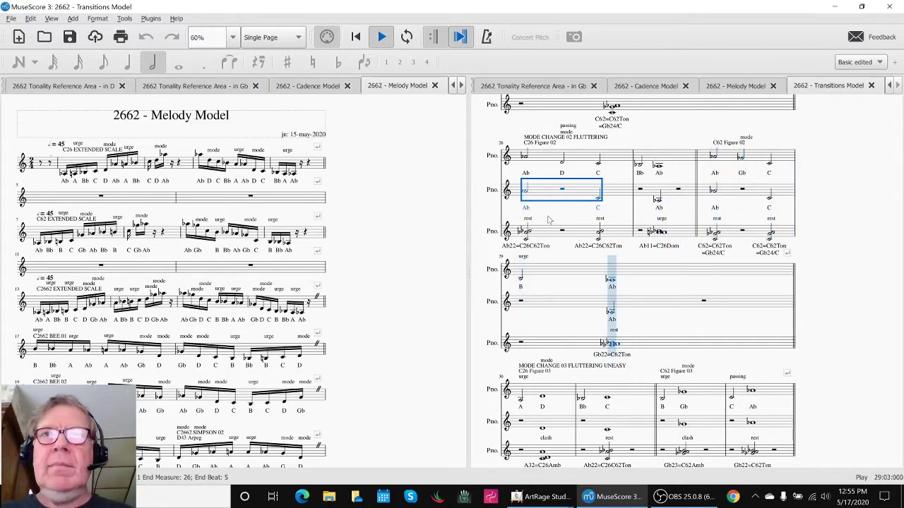
pyautogui.press('space')
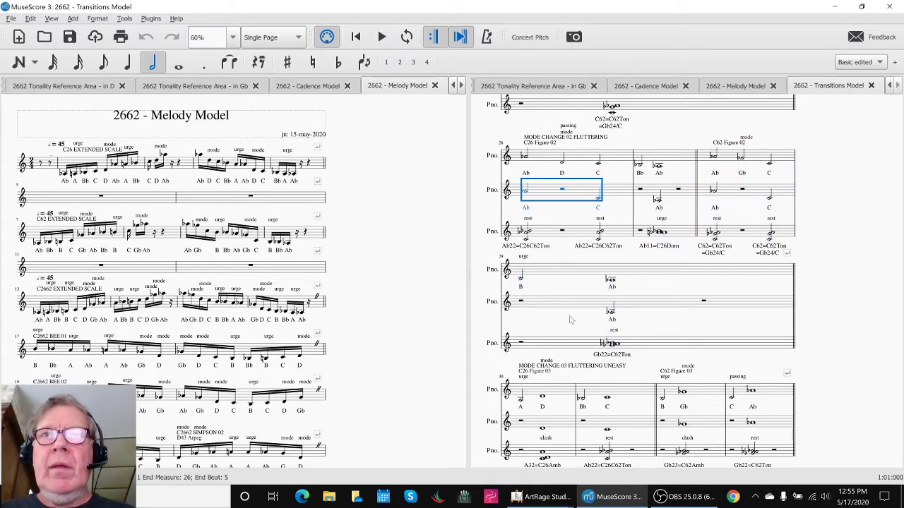
# Play Mode Change 03 Fluttering Uneasy from measure 30, then move the selection to measure 34.
pyautogui.click(558, 395)
pyautogui.scroll(-3, 562, 392)
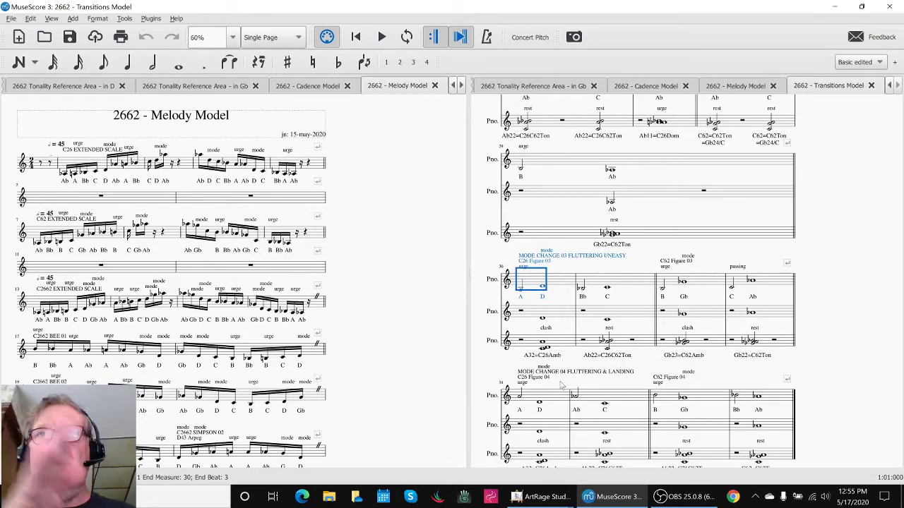
pyautogui.press('space')
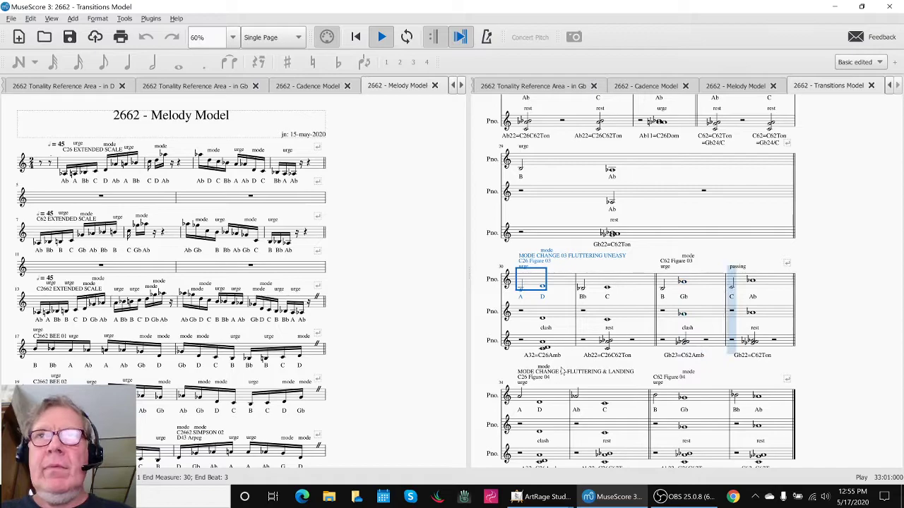
pyautogui.press('space')
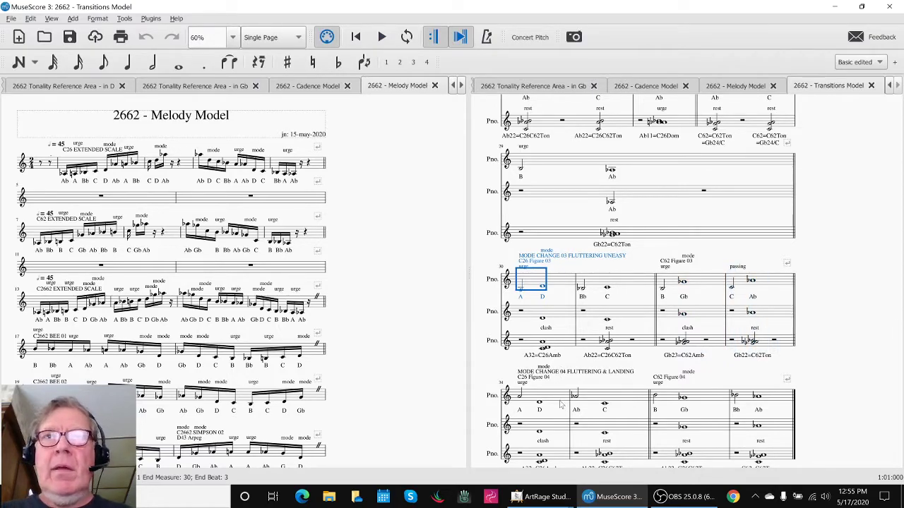
pyautogui.hotkey('ctrl', 'Right')
pyautogui.hotkey('ctrl', 'Right')
pyautogui.hotkey('ctrl', 'Right')
pyautogui.hotkey('ctrl', 'Right')
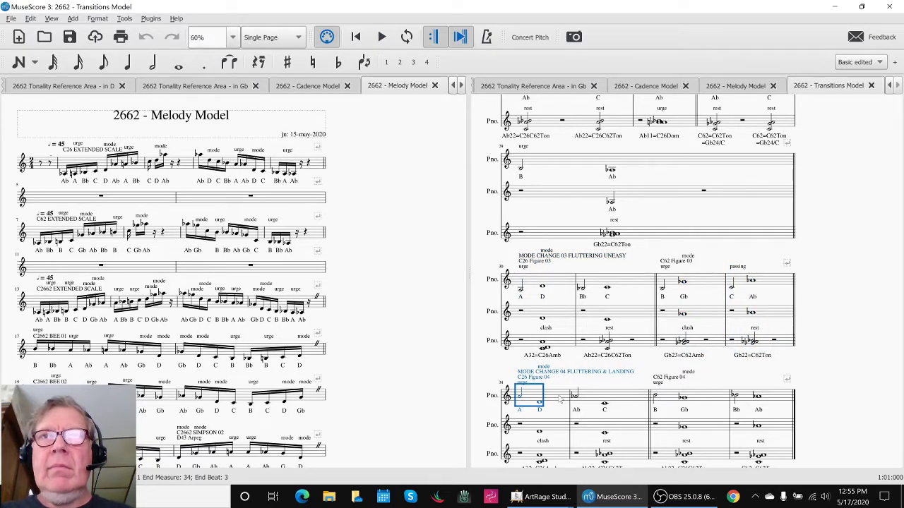
pyautogui.scroll(-1, 558, 400)
pyautogui.scroll(2, 558, 395)
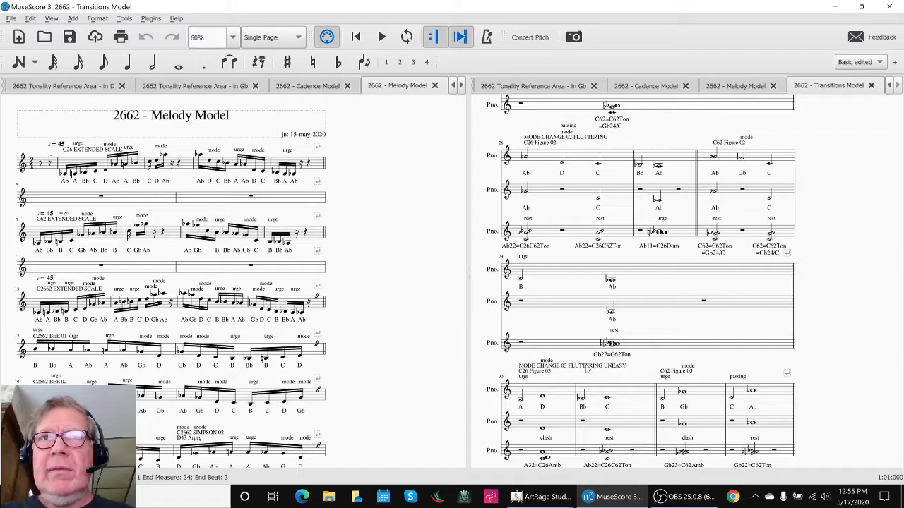
# Delete 'UNEASY' so the measure 30 label reads MODE CHANGE 03 FLUTTERING.
pyautogui.doubleClick(587, 367)
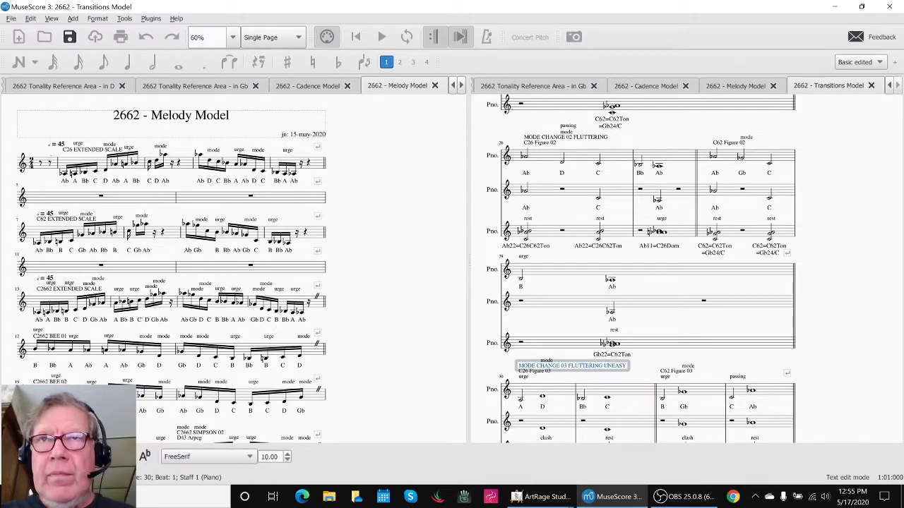
pyautogui.hotkey('ctrl', 'shift', 'Left')
pyautogui.press('BackSpace')
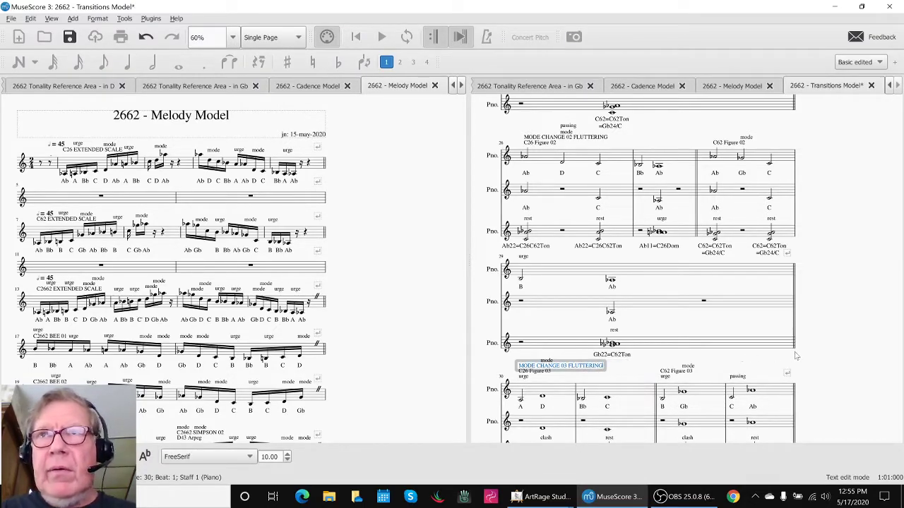
pyautogui.press('Escape')
# Start playback of Mode Change 04 Fluttering & Landing from measure 34.
pyautogui.scroll(-3, 796, 356)
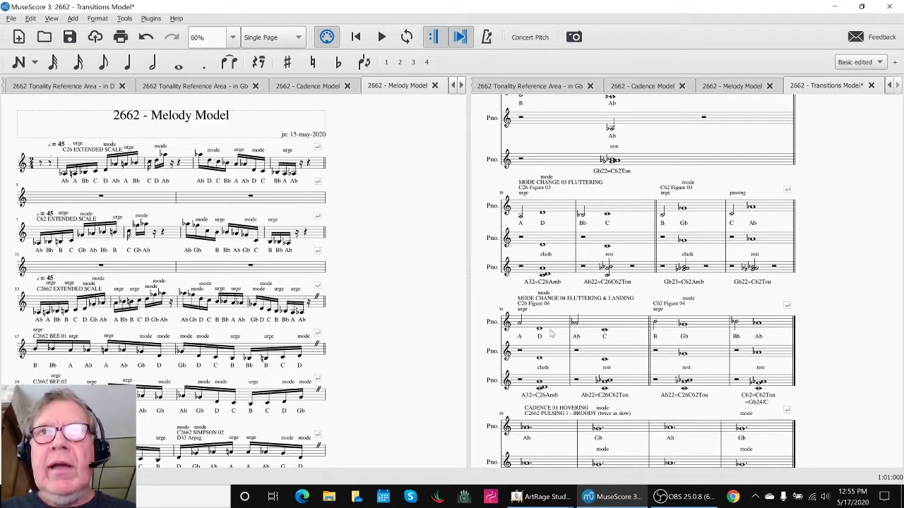
pyautogui.click(552, 329)
pyautogui.click(484, 291)
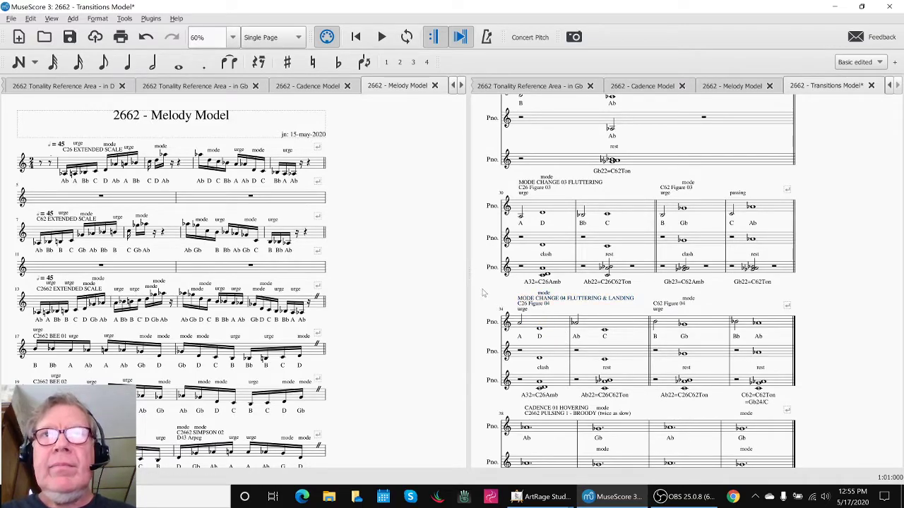
pyautogui.press('space')
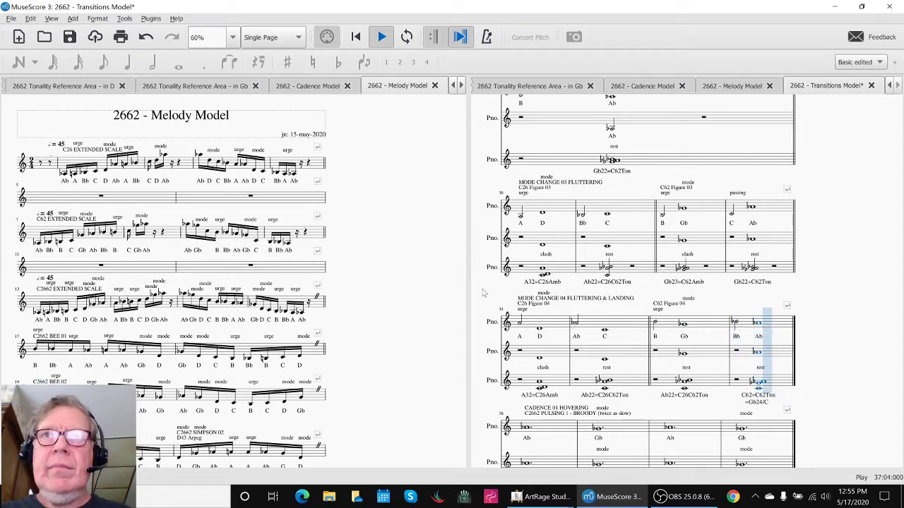
# Play Cadence 01 Hovering from the first note of measure 38, then stop playback.
pyautogui.scroll(-3, 496, 296)
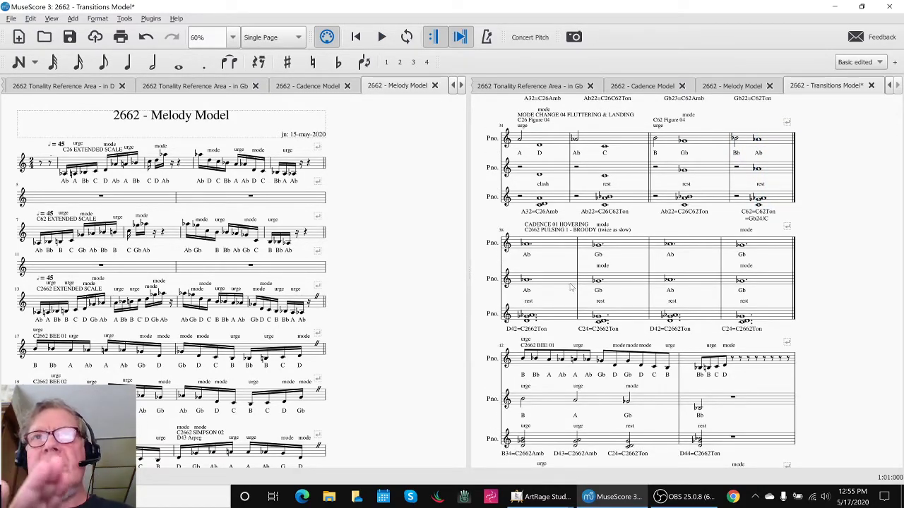
pyautogui.click(549, 248)
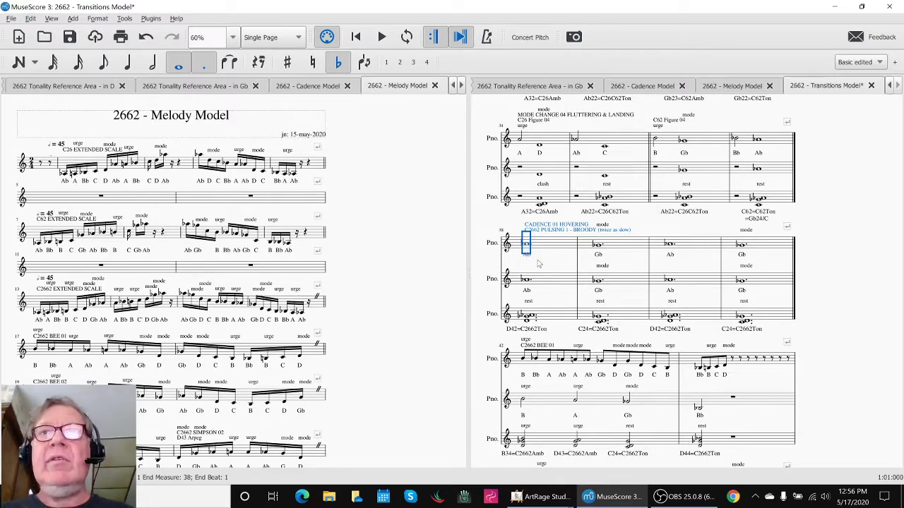
pyautogui.press('space')
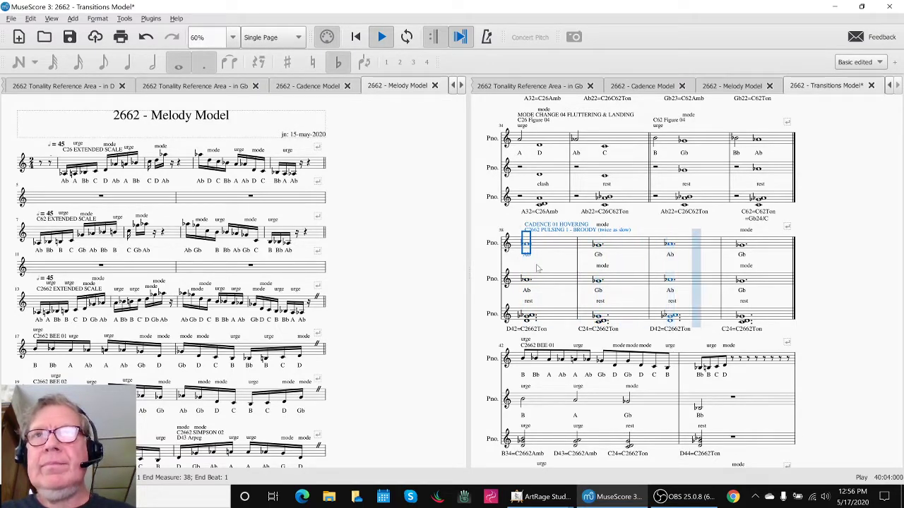
pyautogui.press('space')
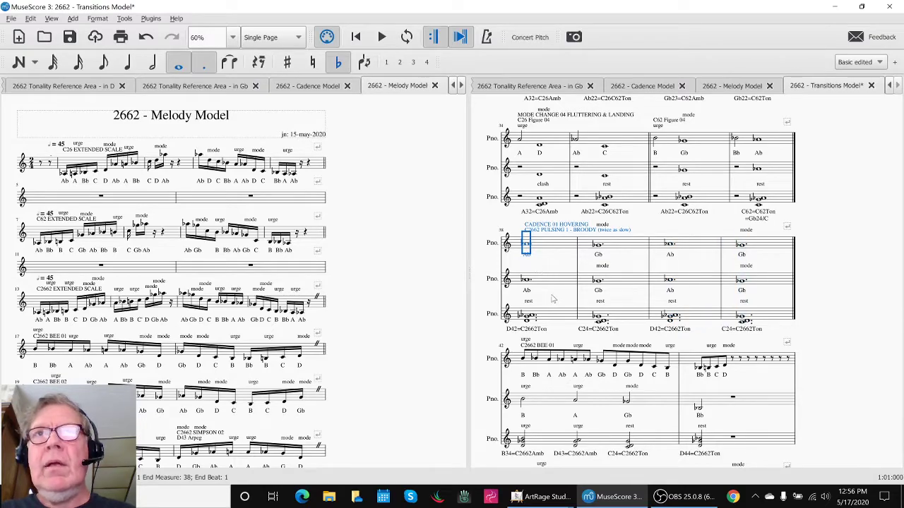
# Audition the fast-note passages starting at measures 42 and 44 in turn.
pyautogui.click(553, 295)
pyautogui.scroll(-3, 552, 293)
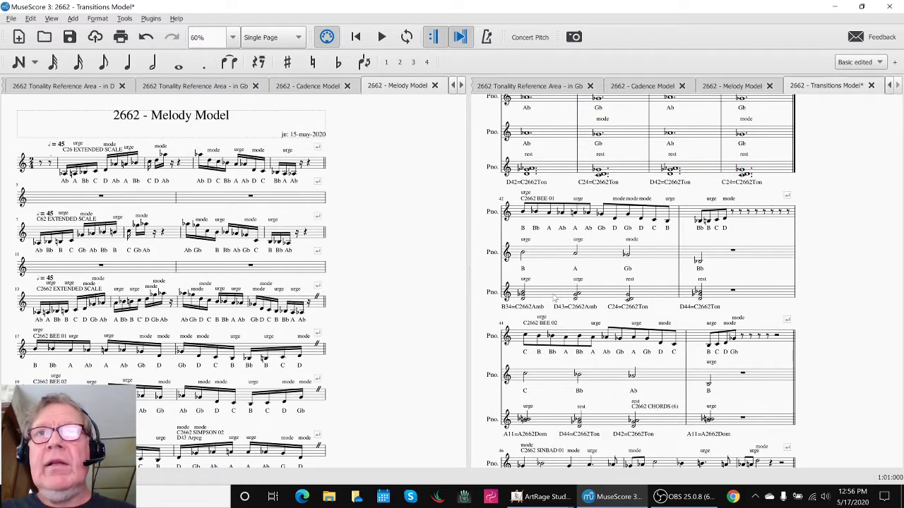
pyautogui.click(542, 260)
pyautogui.press('space')
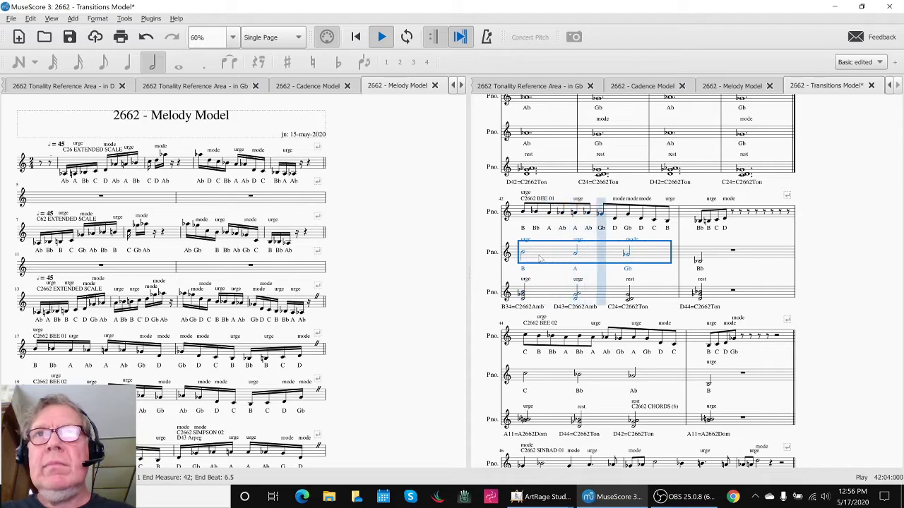
pyautogui.press('space')
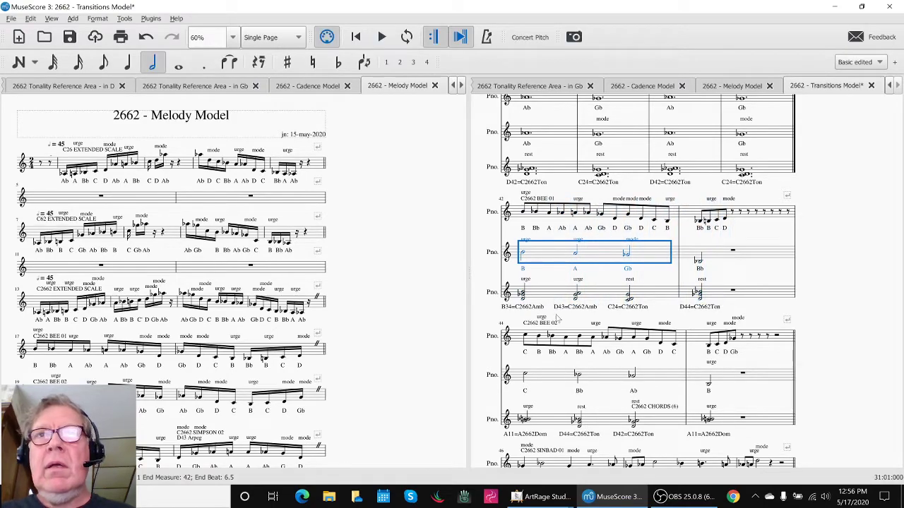
pyautogui.click(523, 341)
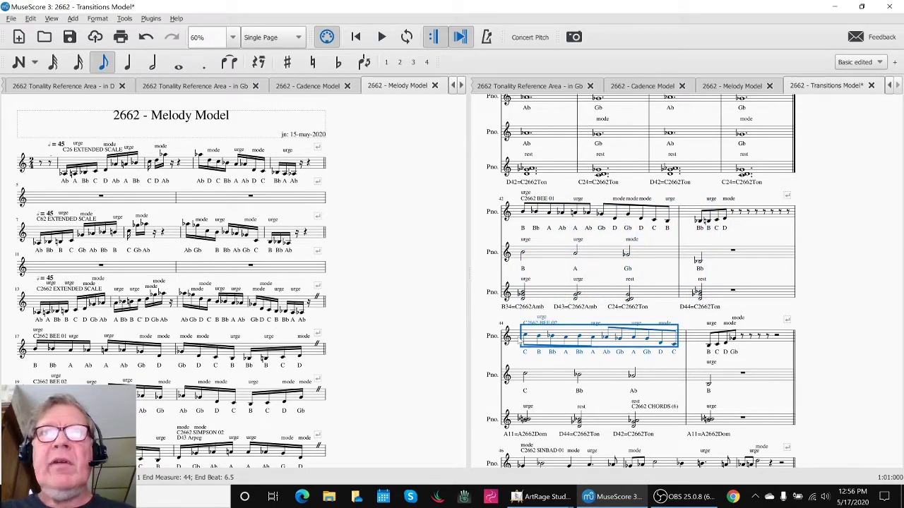
pyautogui.press('space')
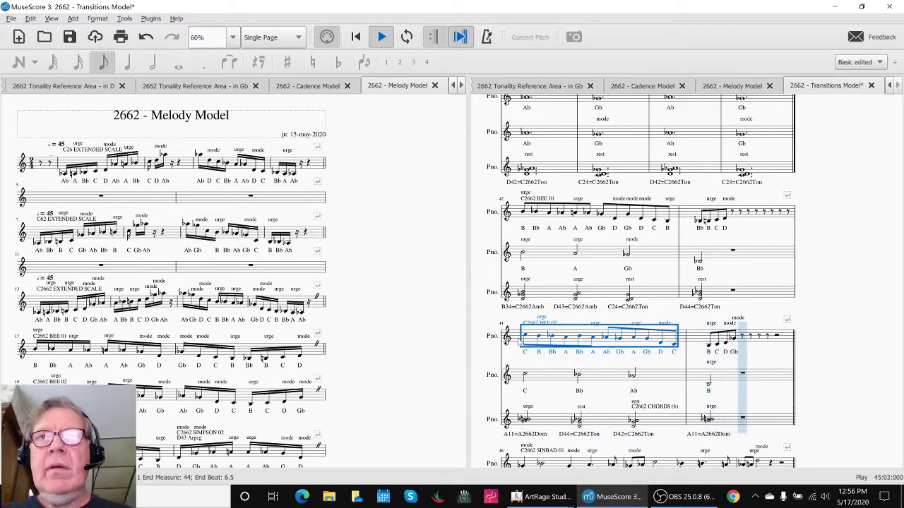
pyautogui.press('space')
# Audition the measure 46 passage, then select the first notes of measure 49.
pyautogui.scroll(-3, 539, 348)
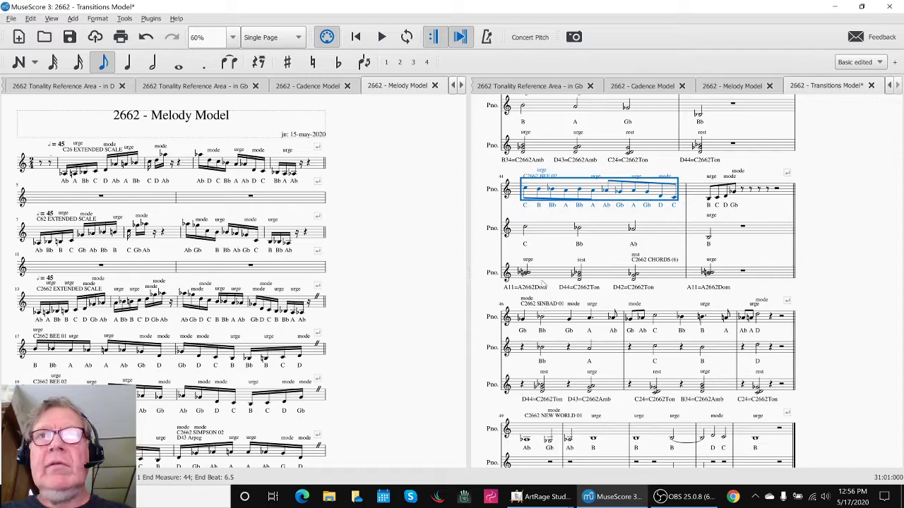
pyautogui.click(556, 318)
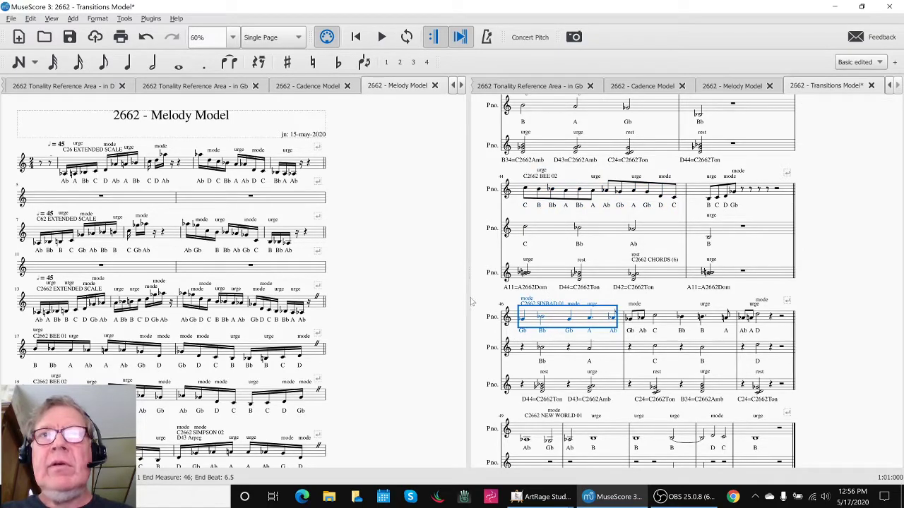
pyautogui.press('space')
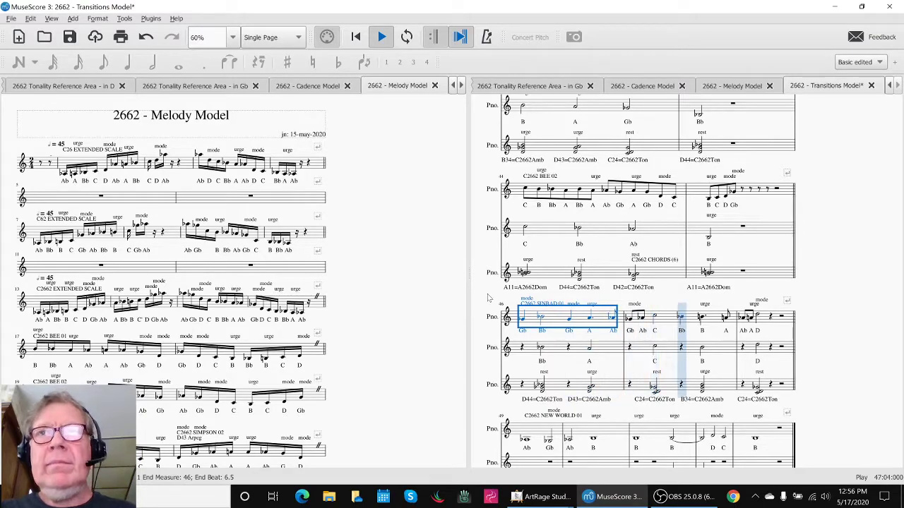
pyautogui.press('space')
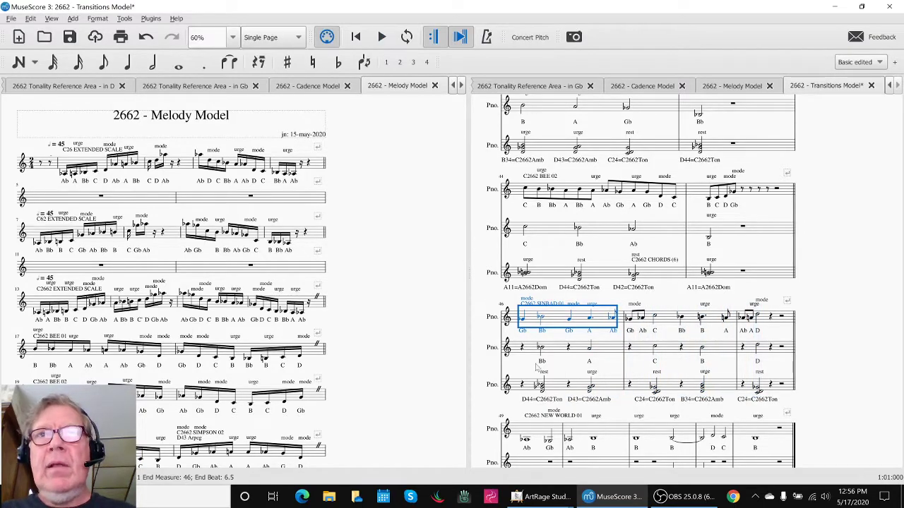
pyautogui.scroll(-3, 538, 369)
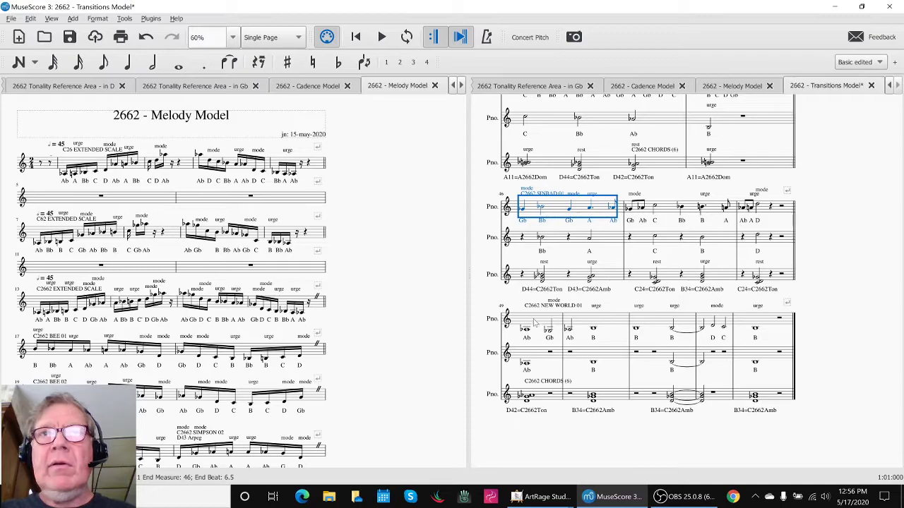
pyautogui.click(534, 320)
# Play New World 01 from measure 49, save the Transitions Model, and switch to OBS Studio.
pyautogui.press('space')
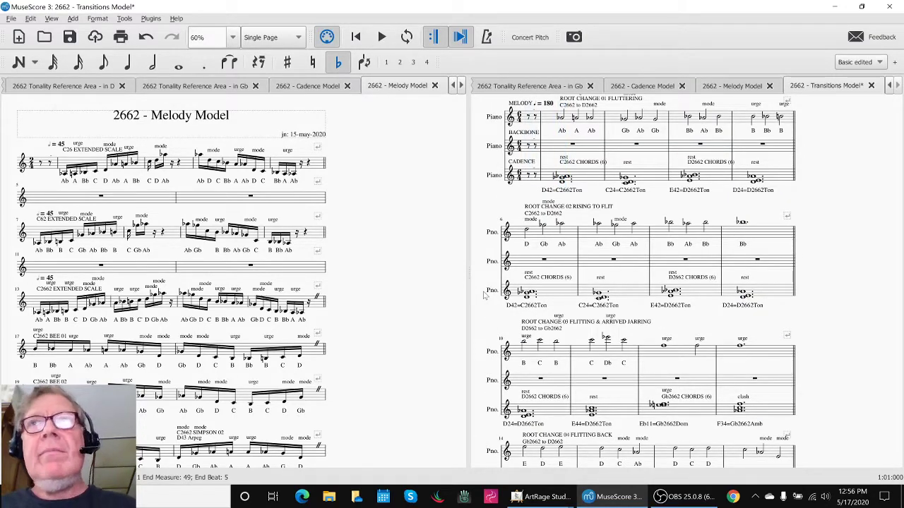
pyautogui.hotkey('ctrl', 's')
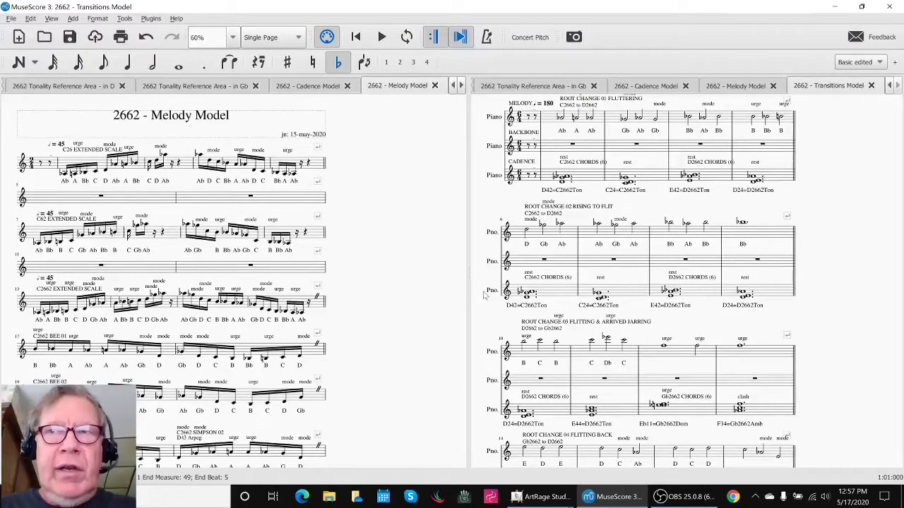
pyautogui.hotkey('alt', 'Tab')
pyautogui.hotkey('alt', 'Tab')
pyautogui.hotkey('alt', 'Tab')
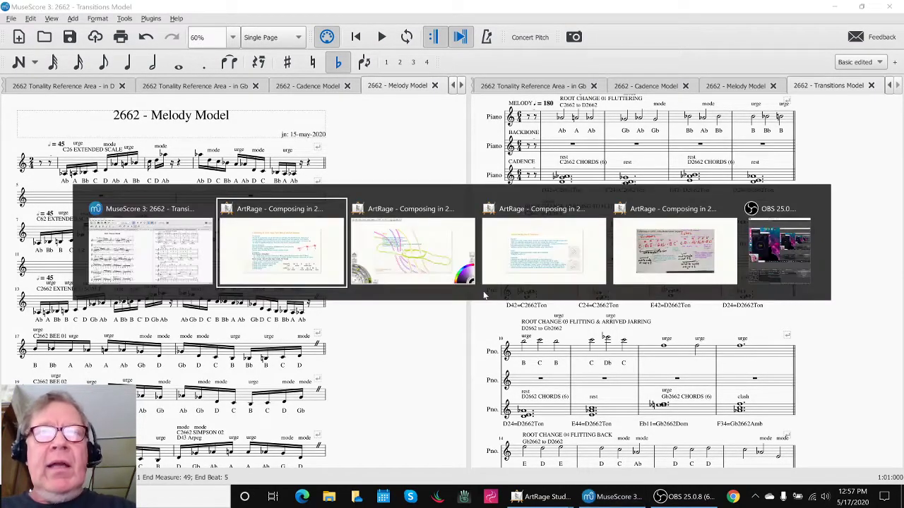
pyautogui.hotkey('alt', 'Tab')
pyautogui.hotkey('alt', 'Tab')
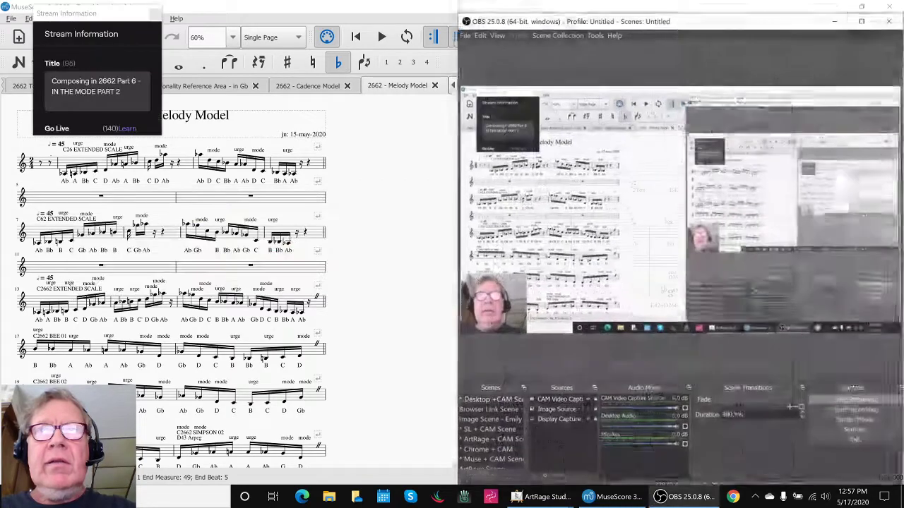